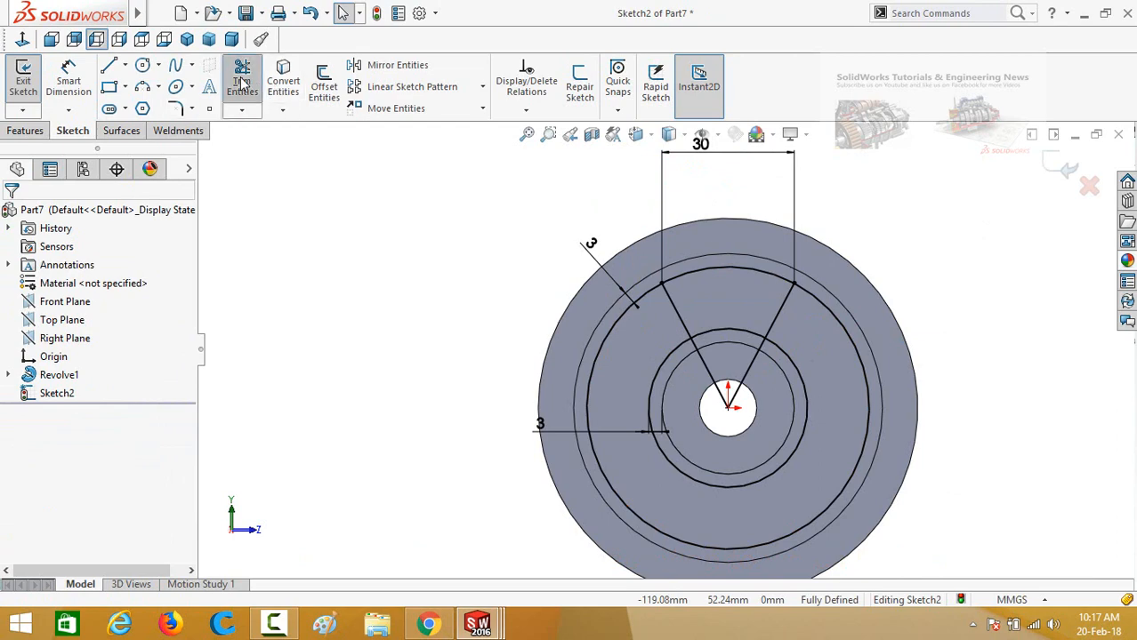
Power-trim the two offset circles and the inner ends of the radial lines, leaving a closed wedge-shaped profile above the centre hole
left_click(241, 82)
left_click_drag(596, 341, 687, 401)
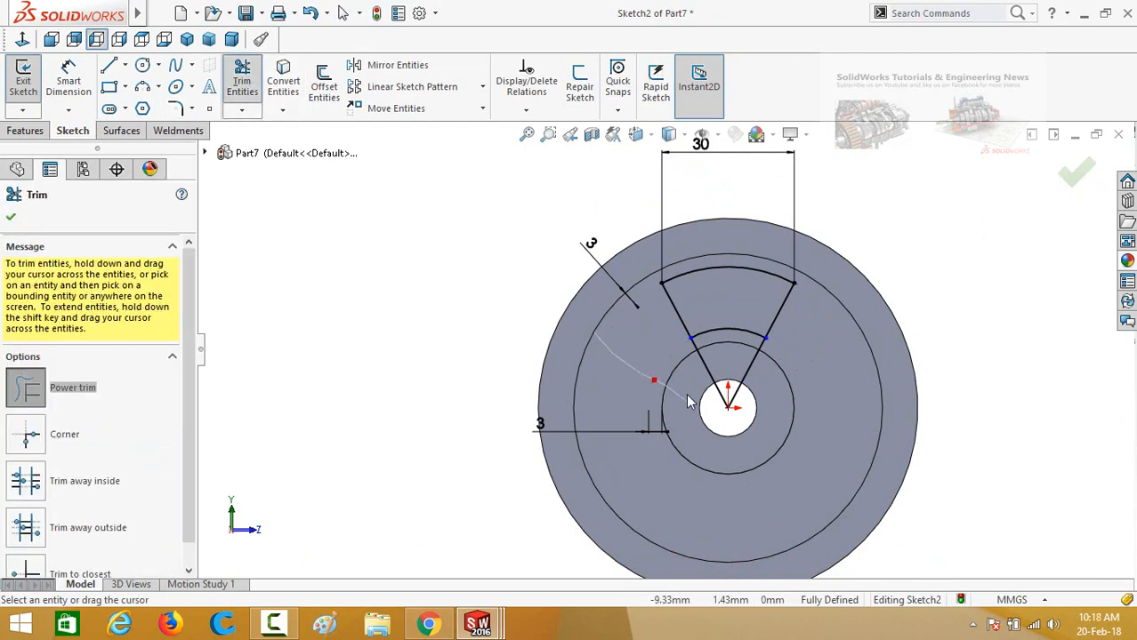
key("Escape")
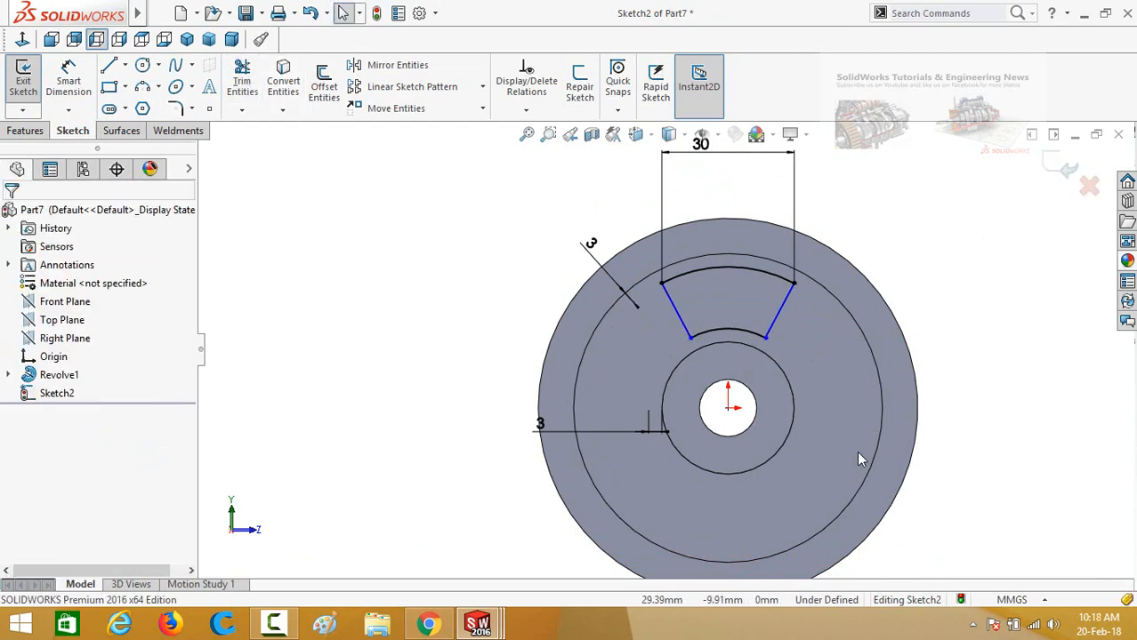
Make a blind extruded cut from the wedge-shaped profile, deep enough to pass completely through the disc
left_click(21, 132)
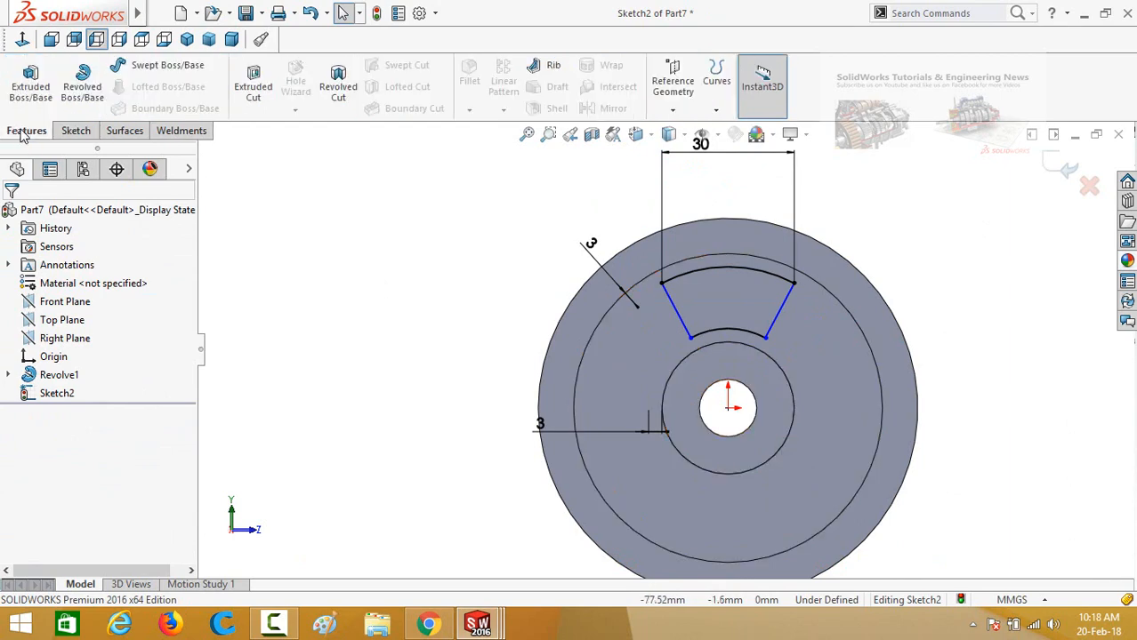
left_click(253, 93)
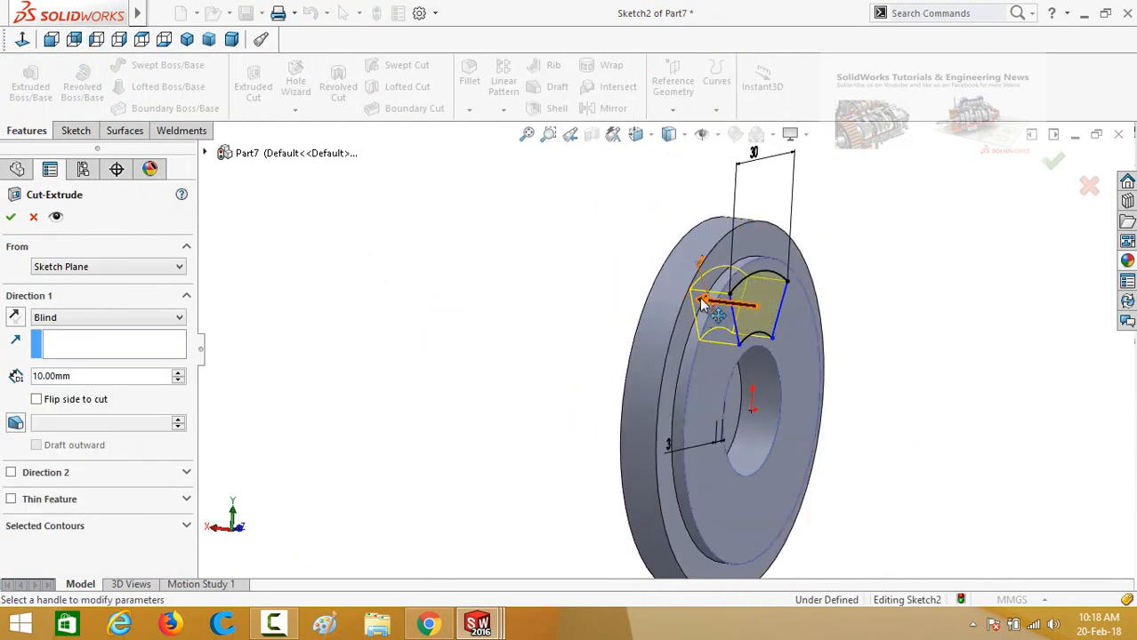
left_click_drag(717, 301, 612, 286)
left_click(10, 218)
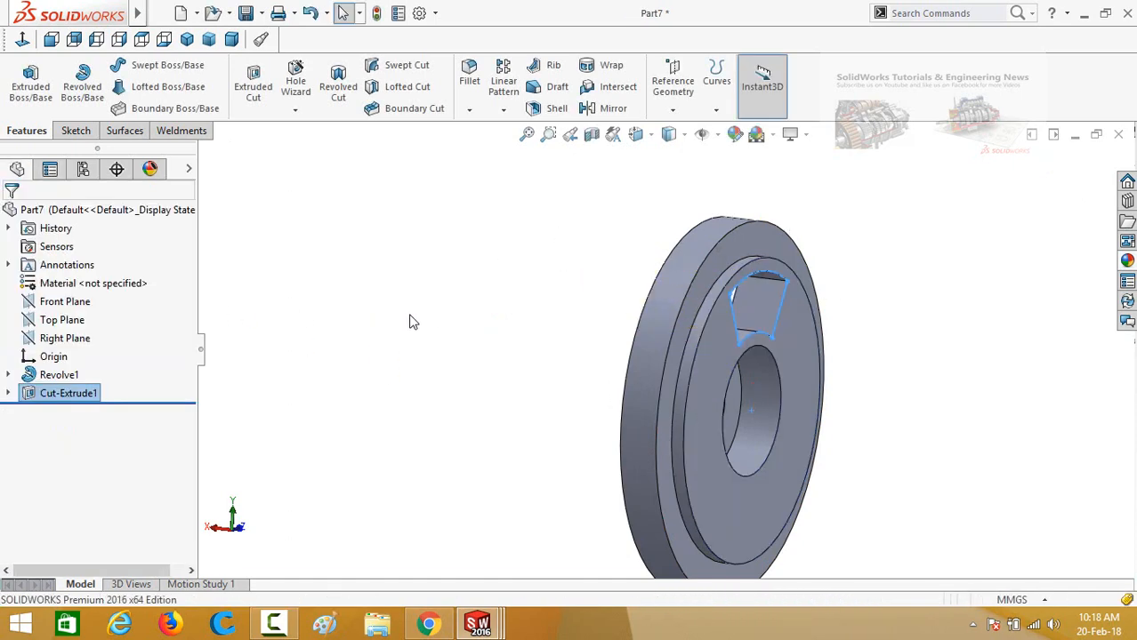
Circular-pattern the wedge cut around the disc's outer circular edge with 4 equally spaced instances over 360 degrees
mouse_move(457, 297)
middle_mouse_down()
mouse_move(459, 263)
mouse_move(488, 281)
mouse_move(472, 281)
middle_mouse_up()
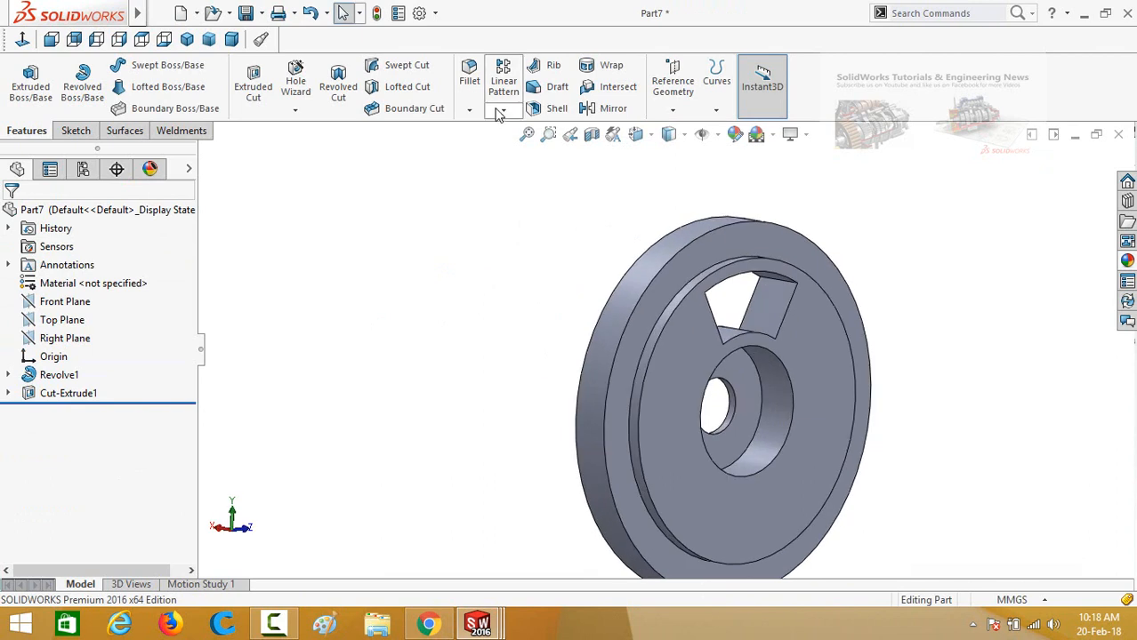
left_click(503, 109)
left_click(527, 145)
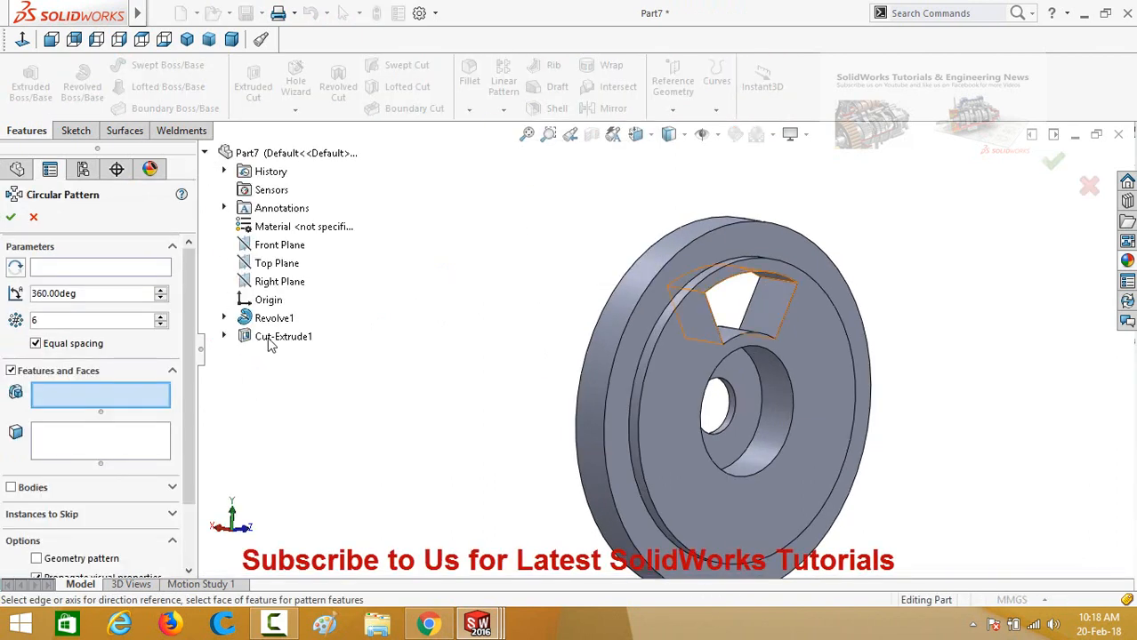
left_click(275, 337)
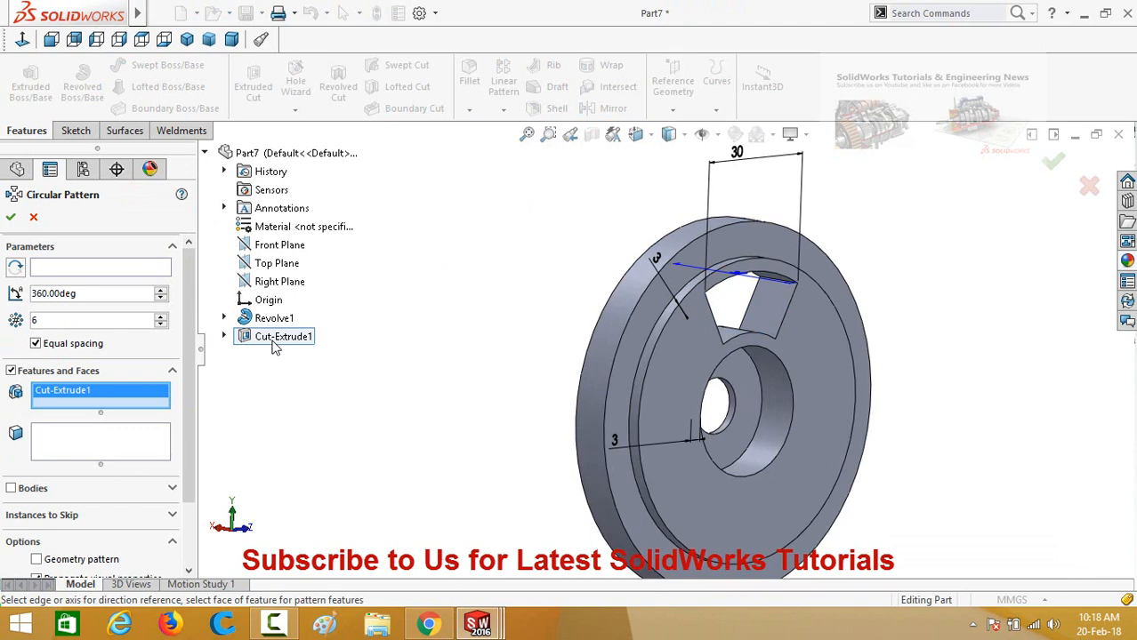
left_click(74, 270)
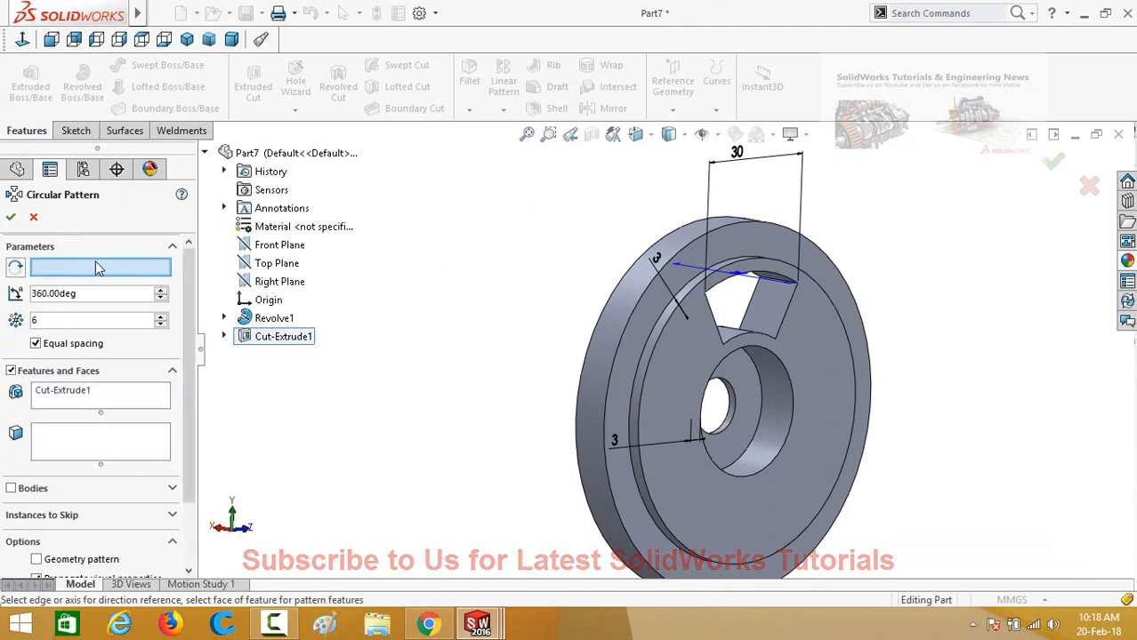
left_click(603, 304)
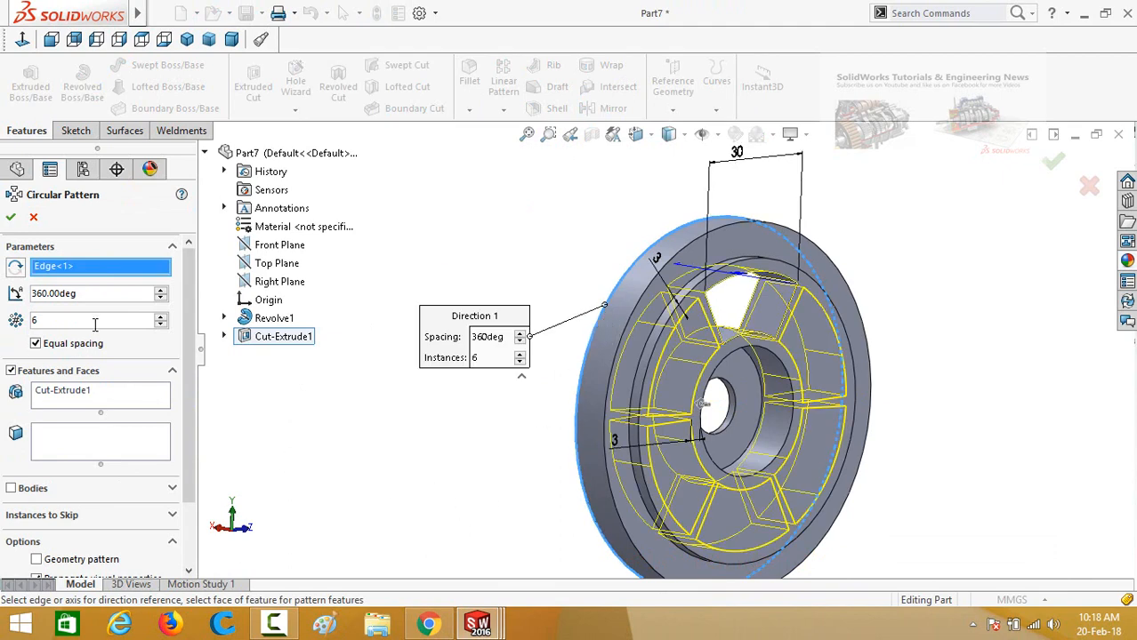
type("4")
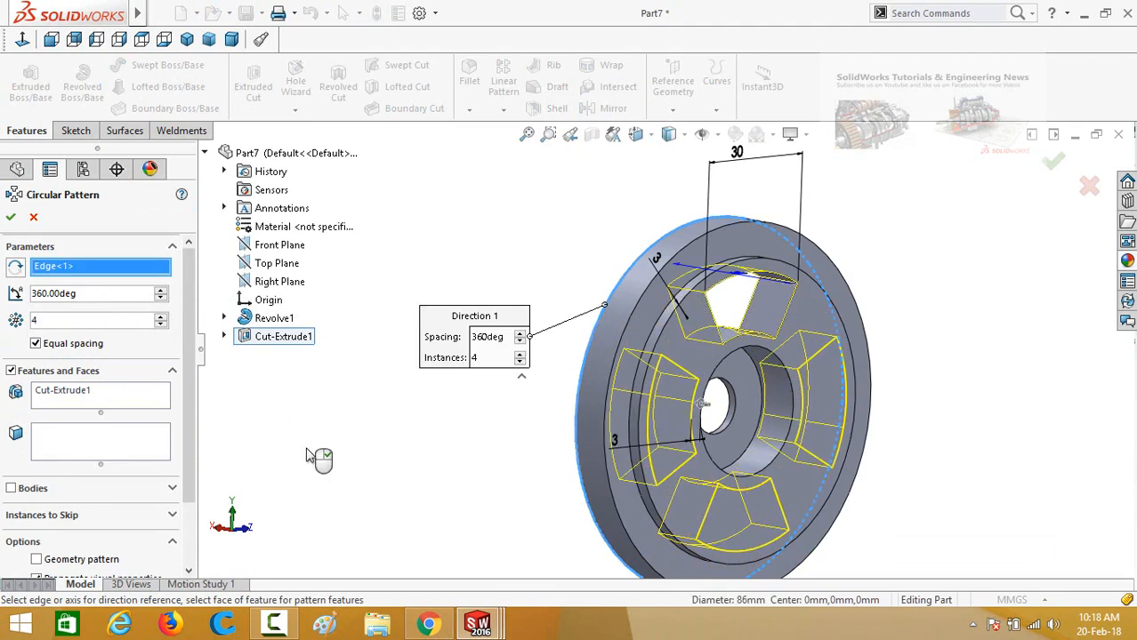
left_click(11, 218)
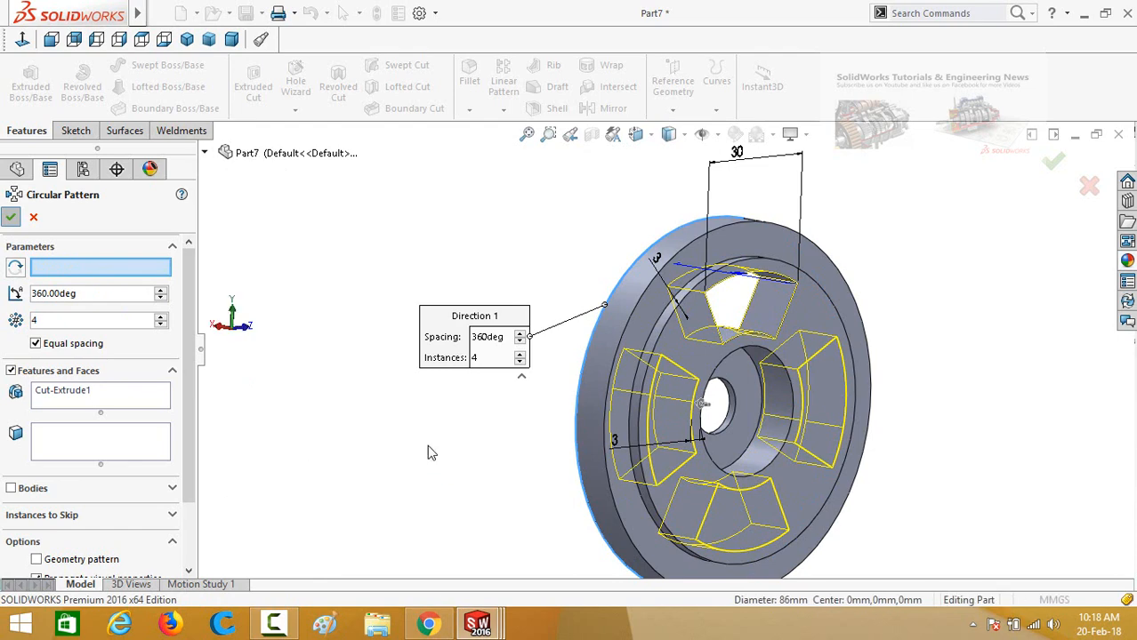
Save the part as "Side Cover" in the Electric Motor folder
scroll(509, 355, "up", 3)
middle_click_drag(509, 355, 463, 399)
key("ctrl+s")
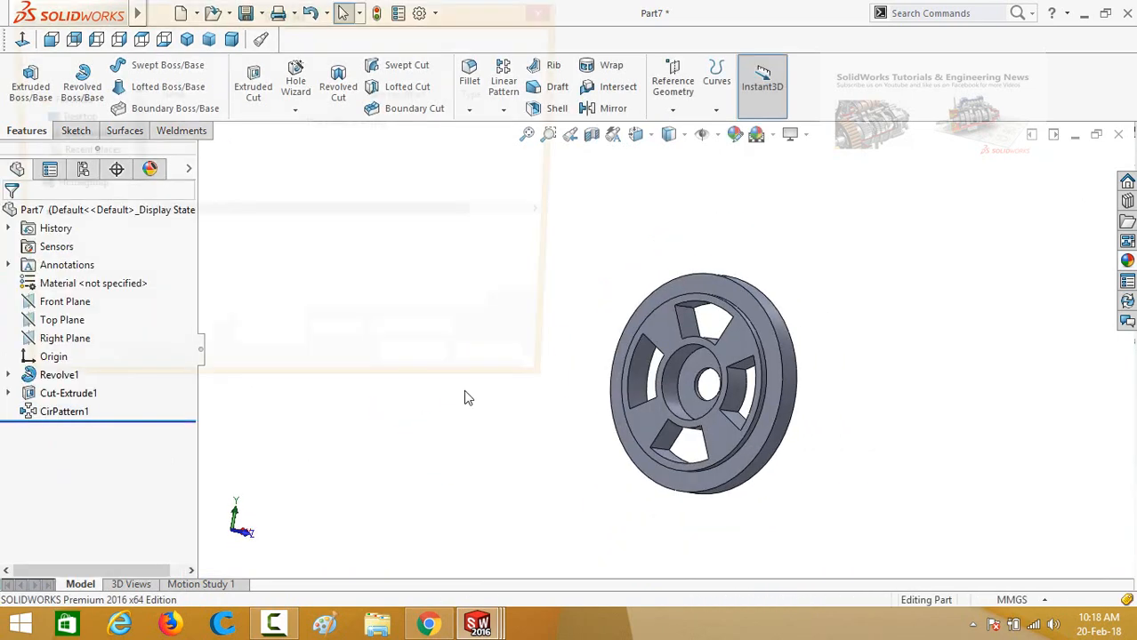
type("Side")
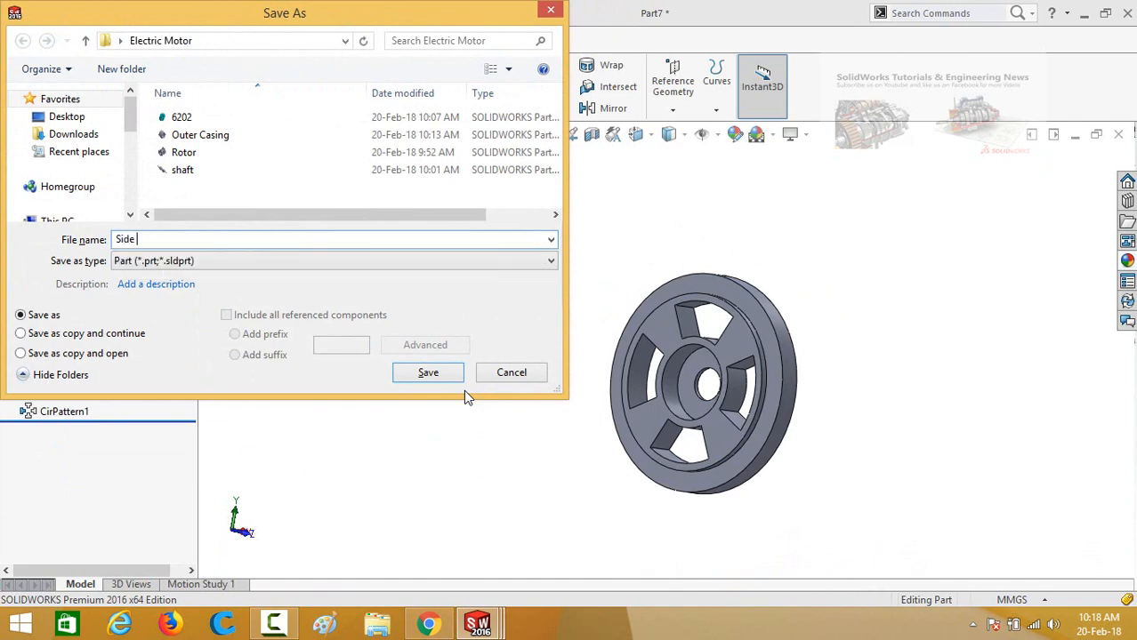
type(" Cover")
key("Return")
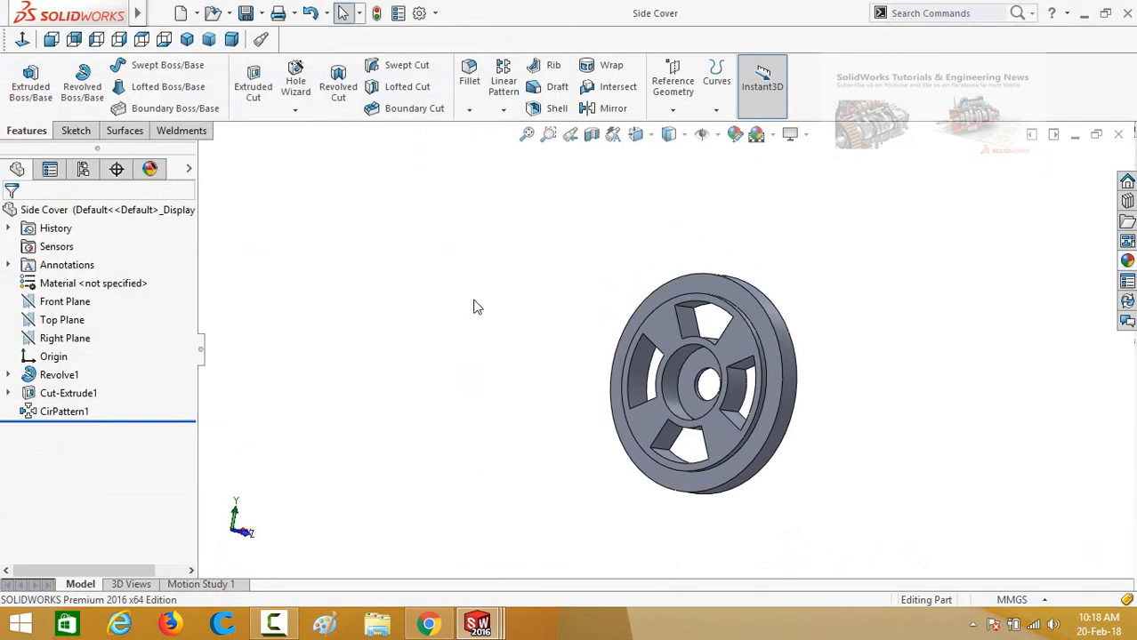
Create a new assembly and place the Outer Casing as its first component
middle_click_drag(514, 365, 513, 273)
key("ctrl+n")
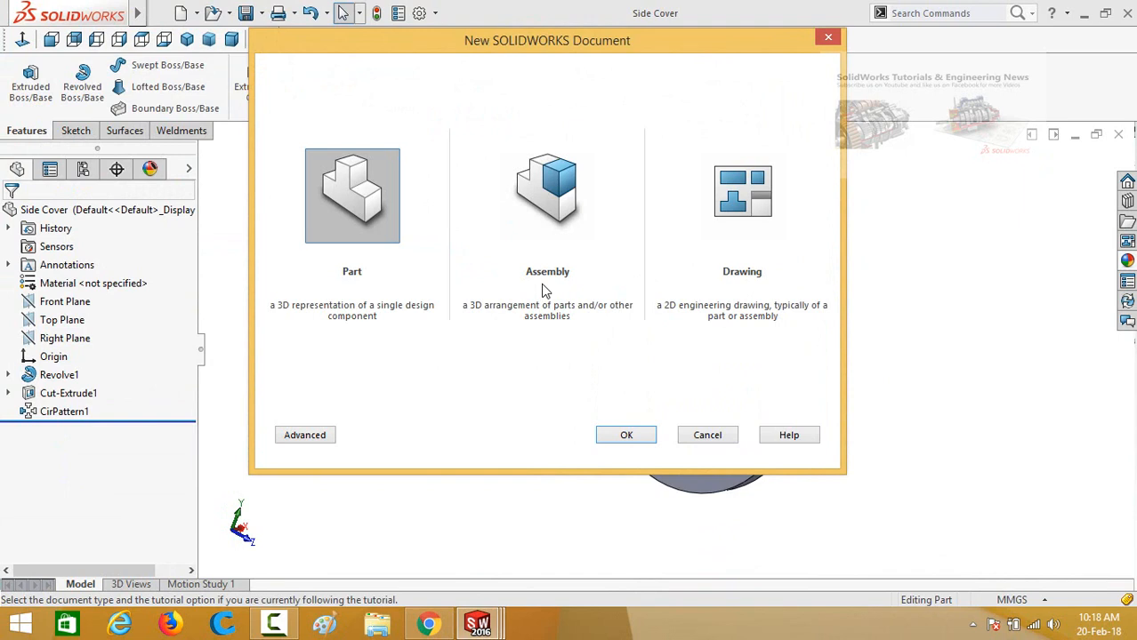
left_click(539, 190)
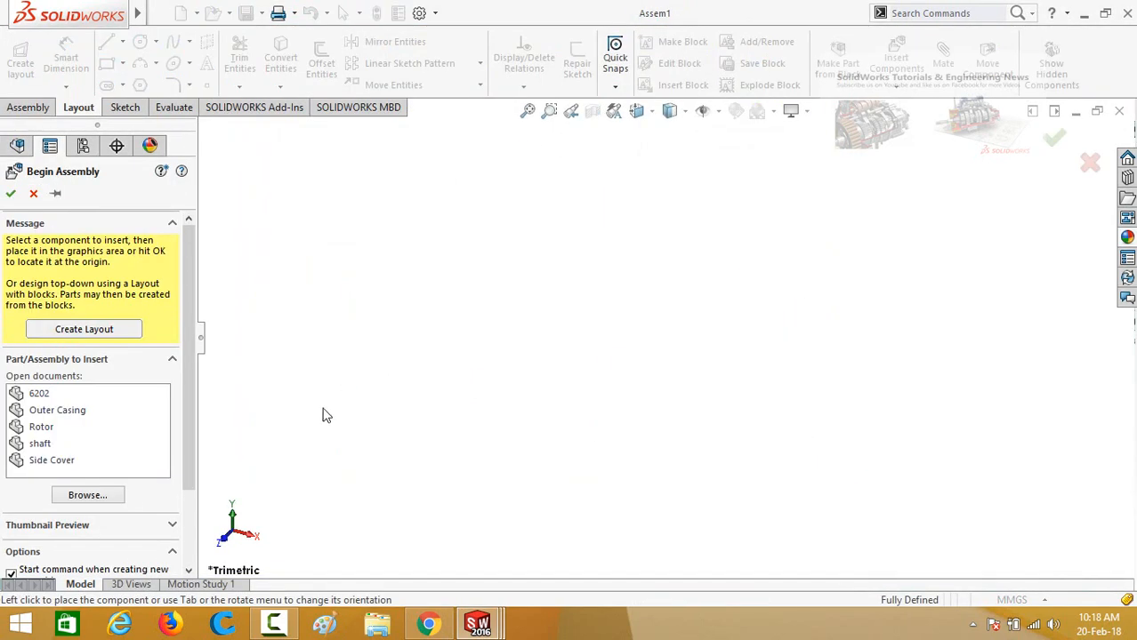
left_click(47, 412)
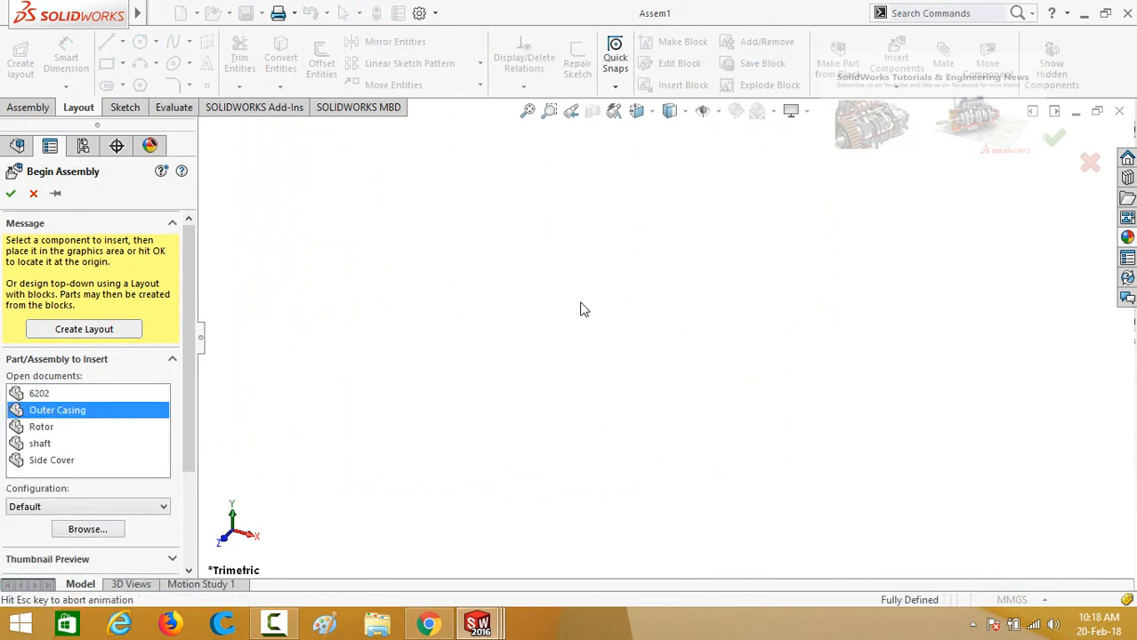
left_click(452, 407)
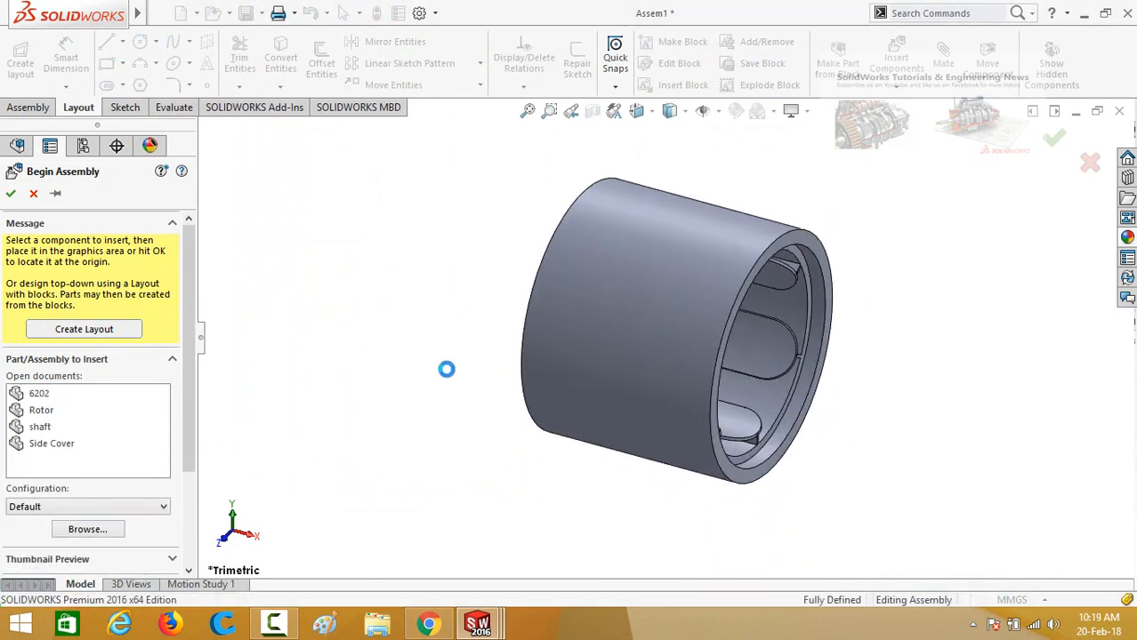
Insert the Side Cover and the shaft into the assembly, placing both beside the Outer Casing
left_click(40, 109)
left_click(89, 60)
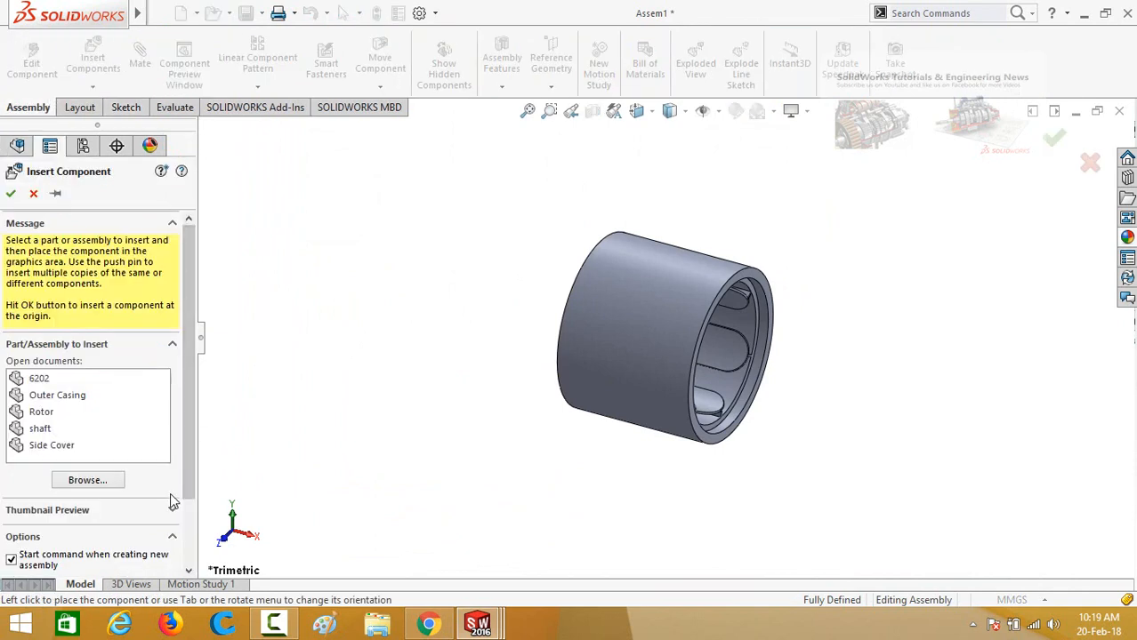
left_click(40, 446)
left_click(329, 373)
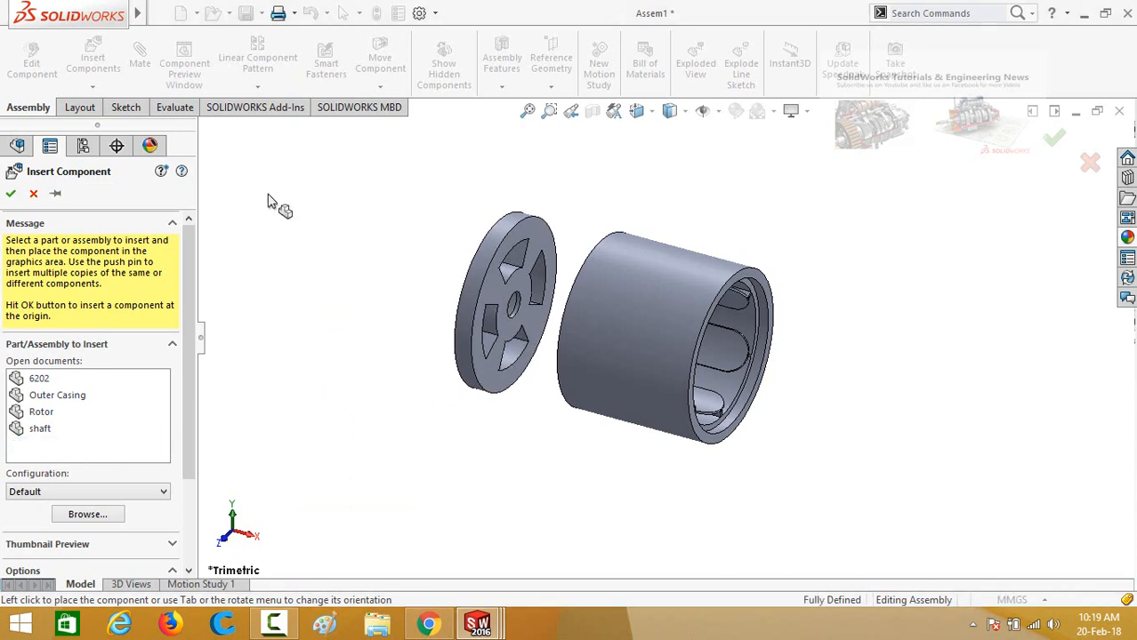
left_click(92, 58)
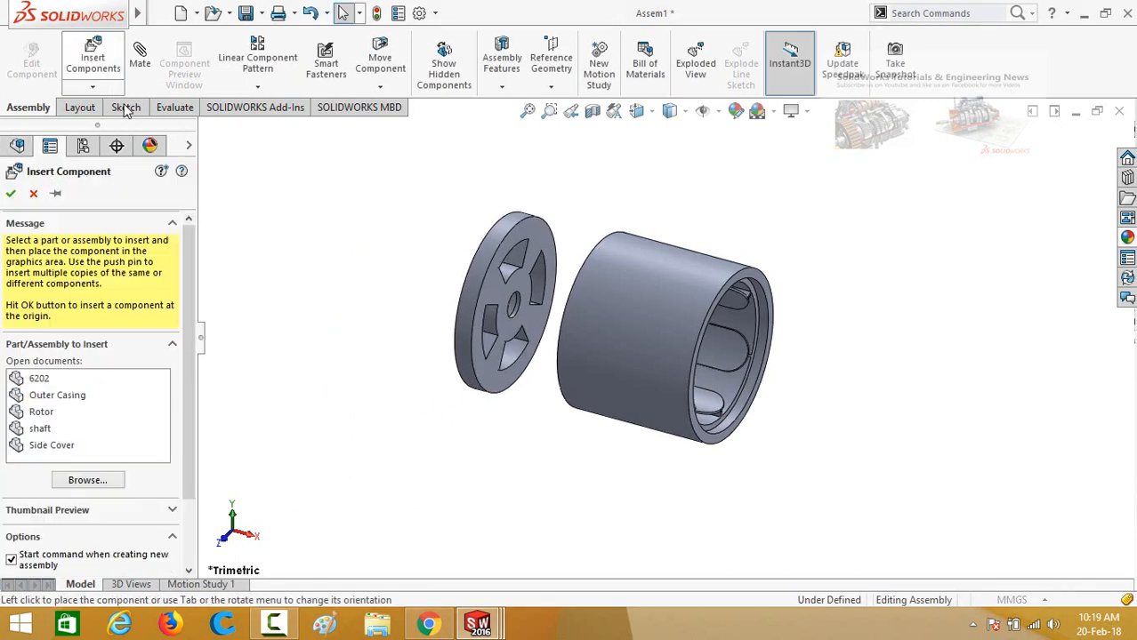
left_click(38, 430)
left_click(448, 284)
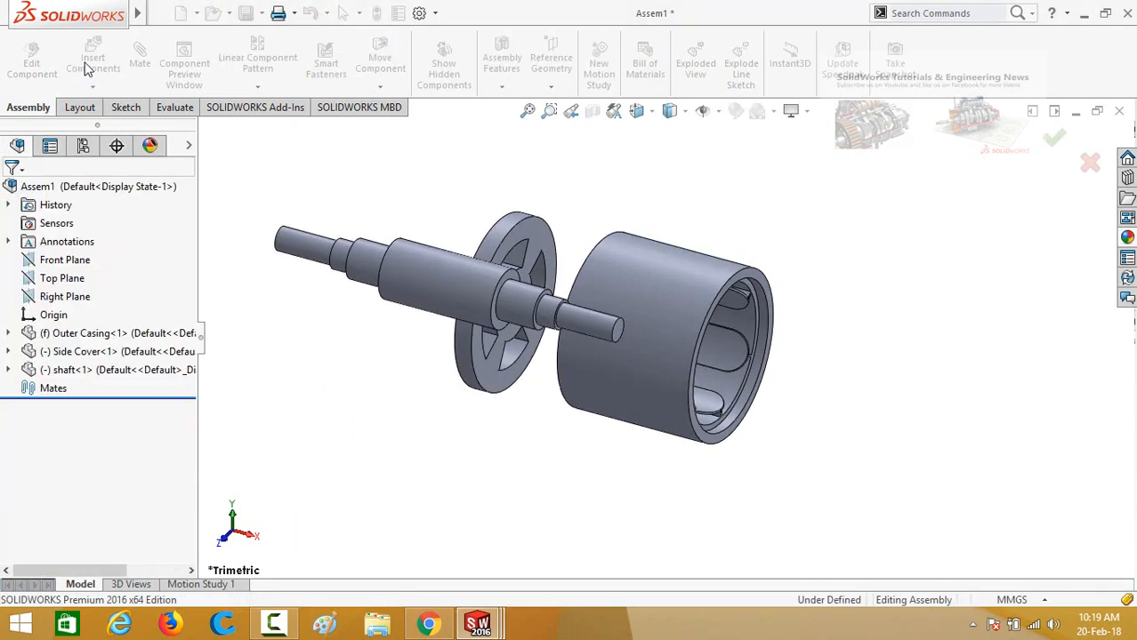
Insert the Rotor below the shaft and the 6202 bearing above the other components
left_click(88, 68)
left_click(41, 414)
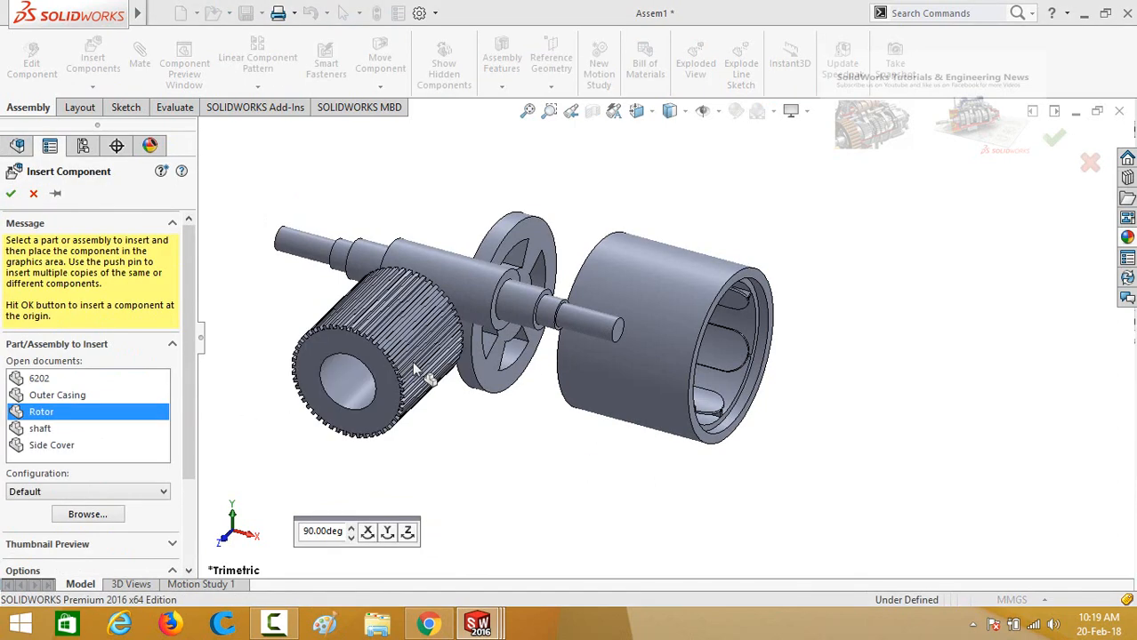
left_click(397, 388)
left_click(89, 67)
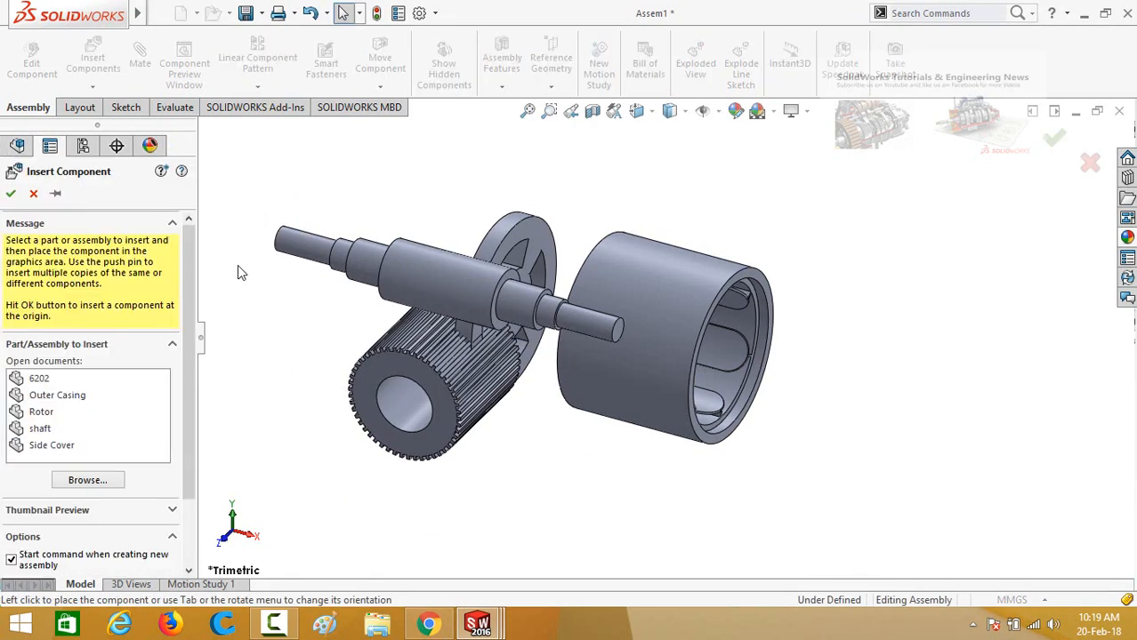
left_click(27, 381)
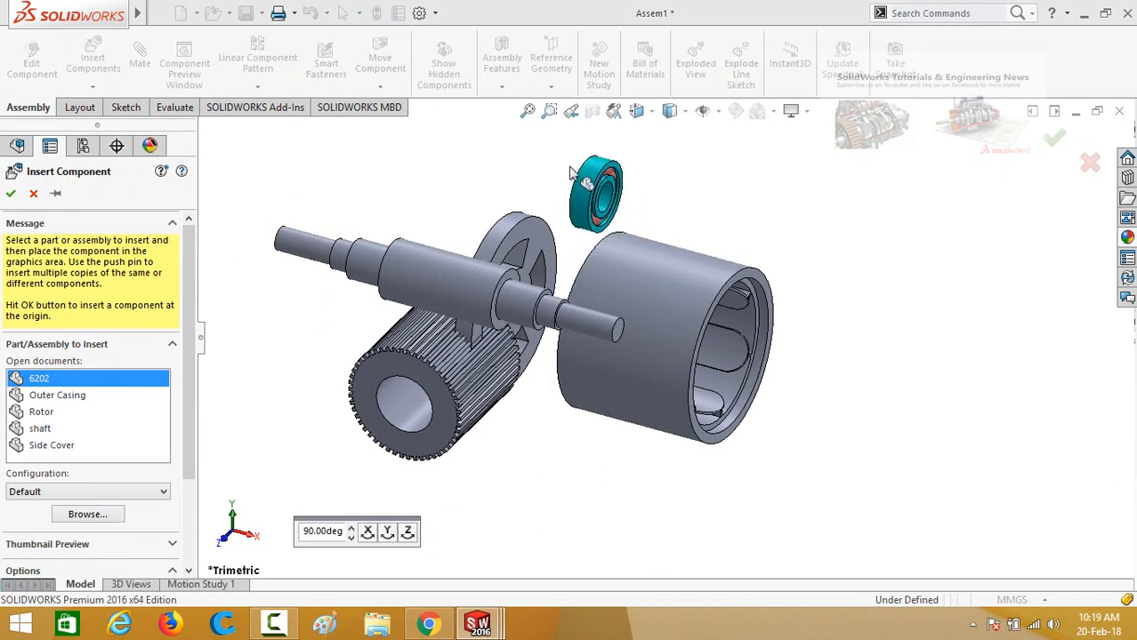
left_click(670, 279)
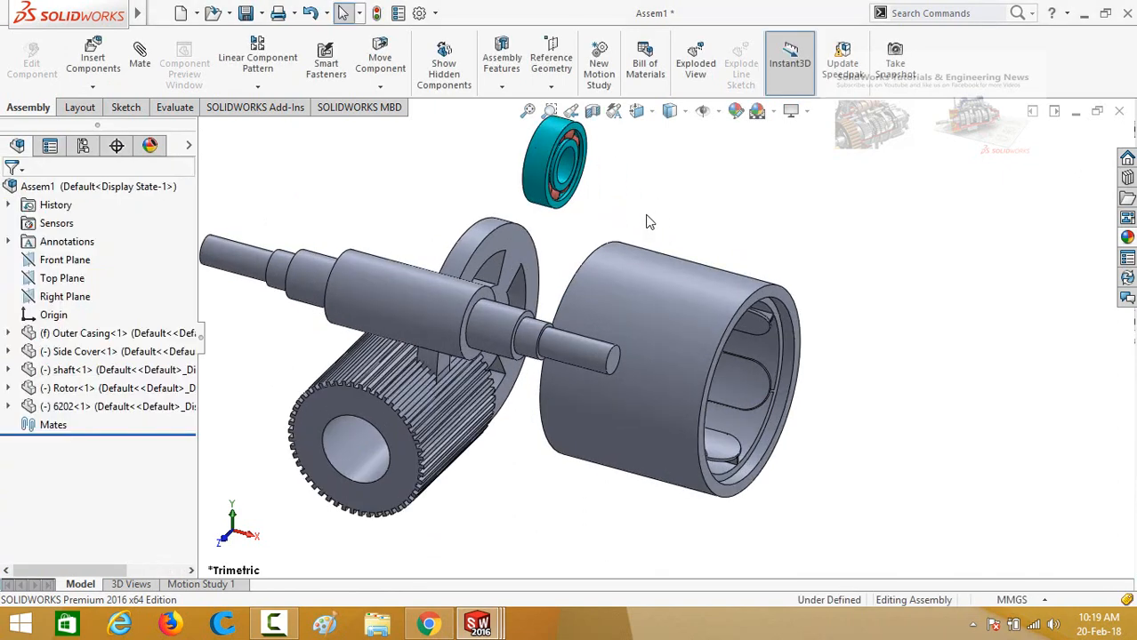
Duplicate the Side Cover and the 6202 bearing, placing one copy of each above the Outer Casing
scroll(593, 262, "up", 2)
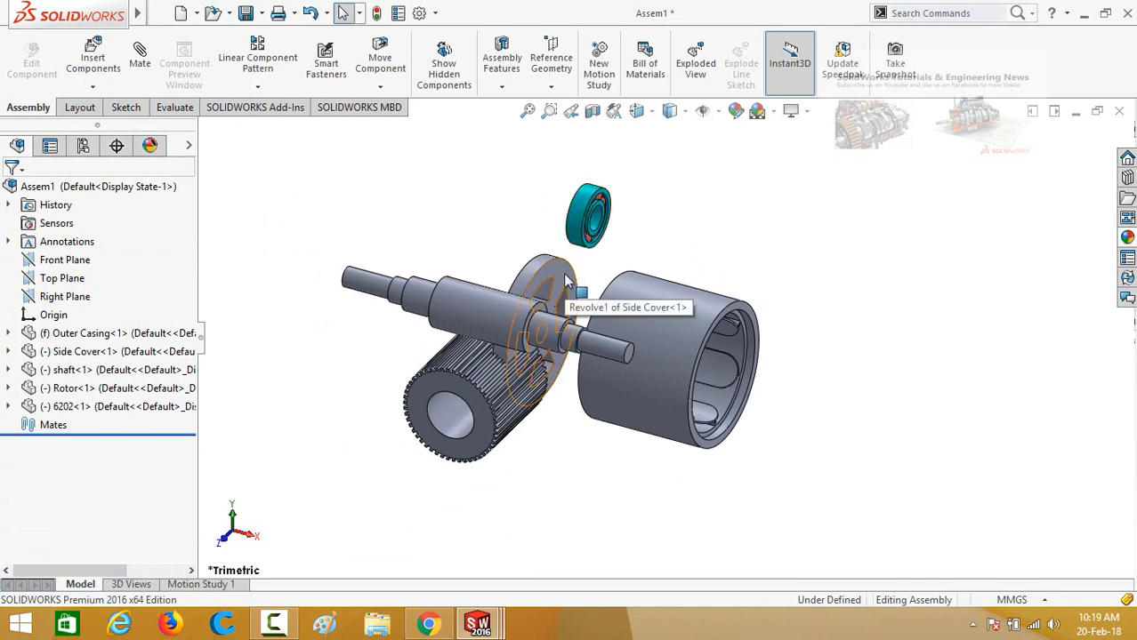
left_click_drag(557, 271, 797, 233, "ctrl")
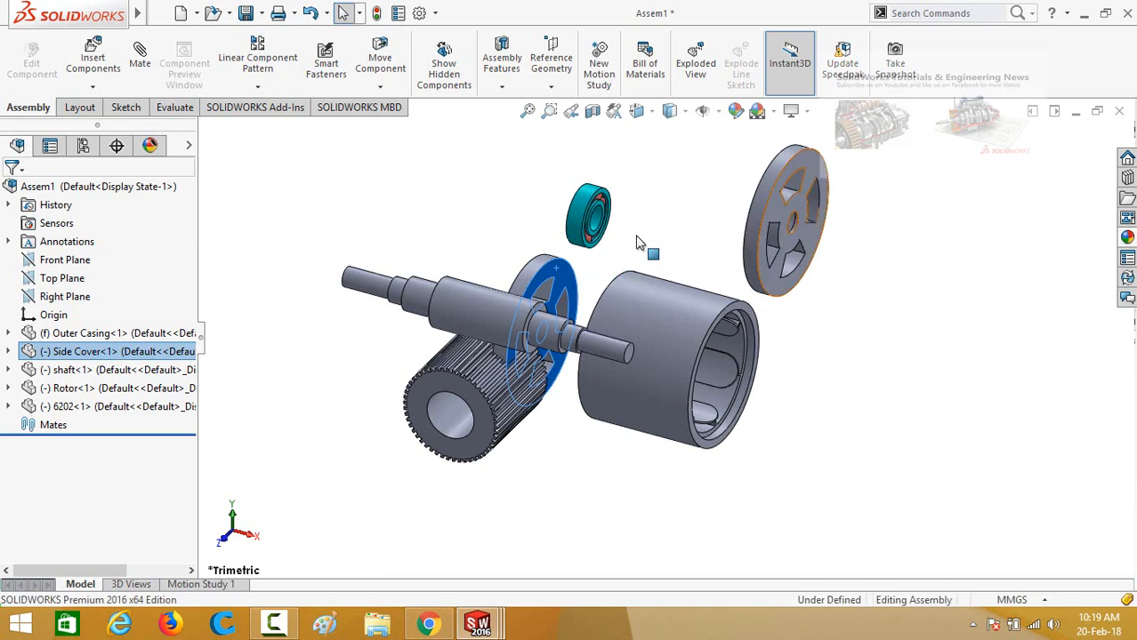
key("Escape")
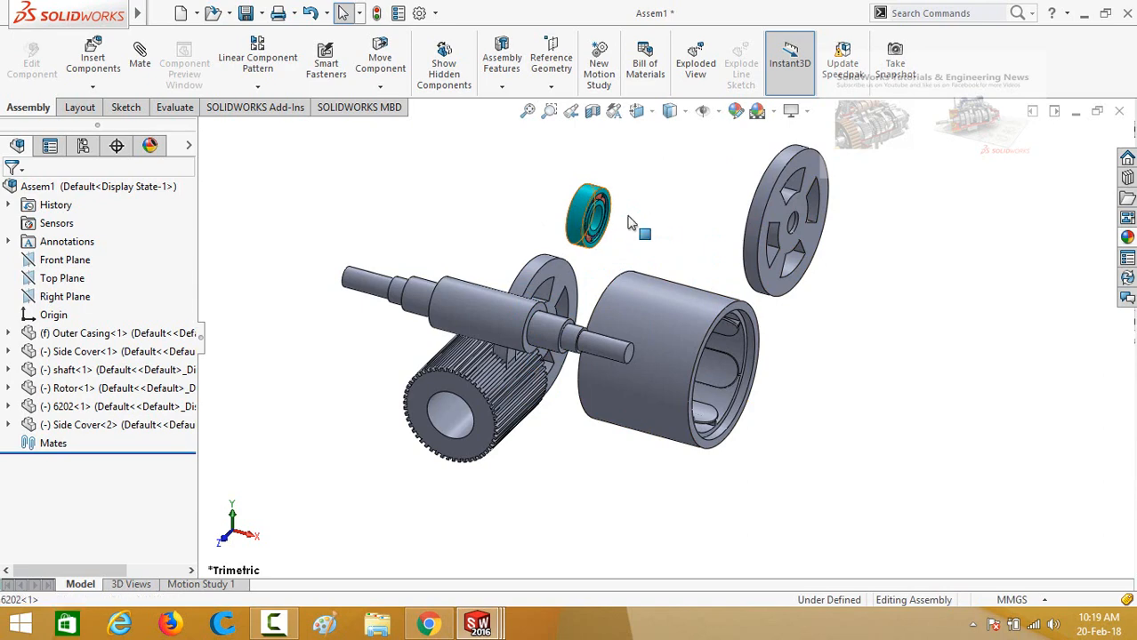
left_click_drag(675, 241, 690, 215, "ctrl")
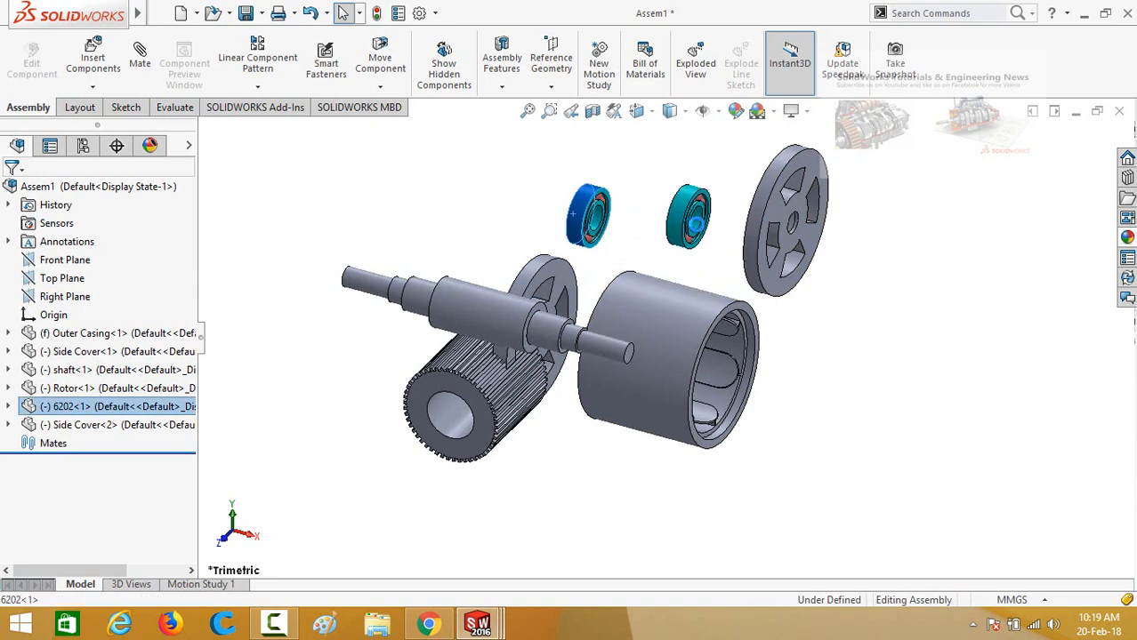
left_click(845, 353)
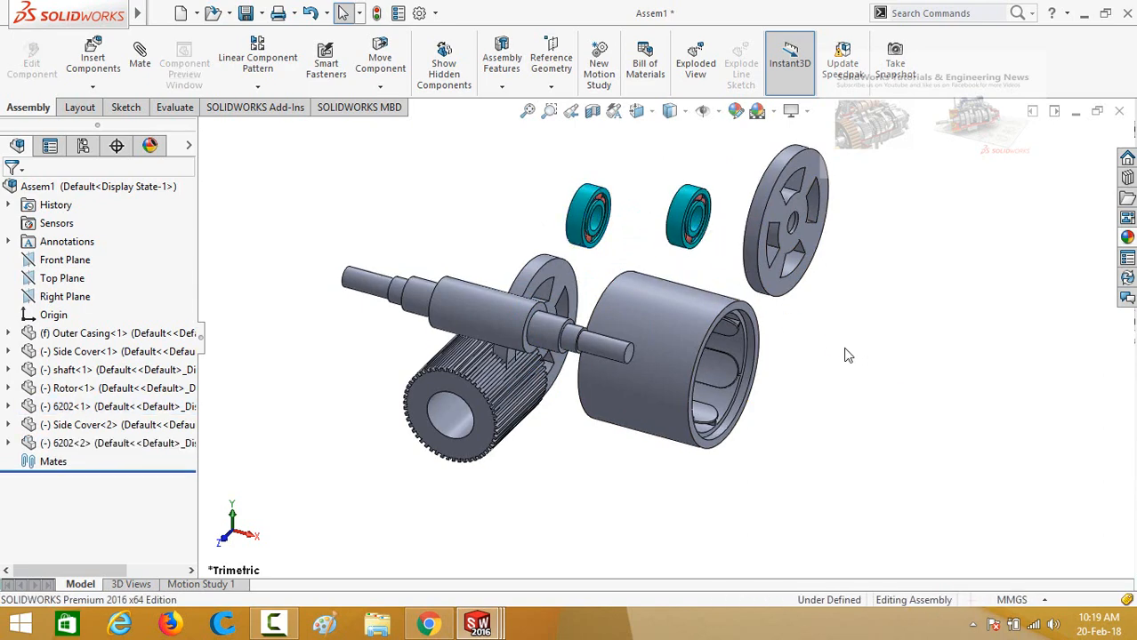
middle_click_drag(843, 353, 826, 392)
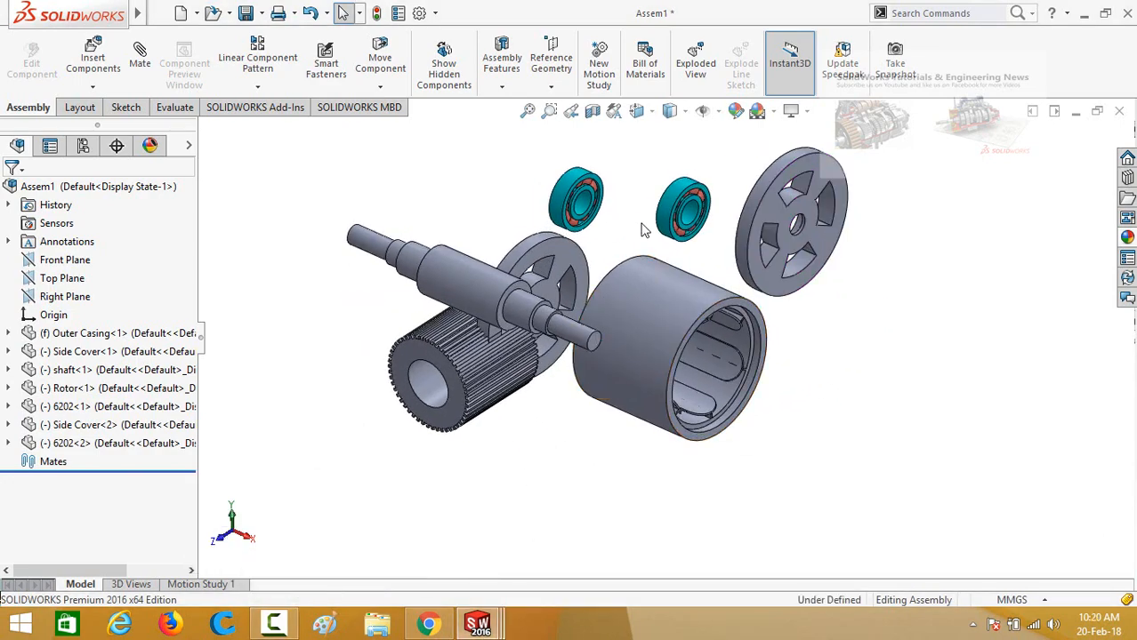
middle_click_drag(642, 208, 657, 176)
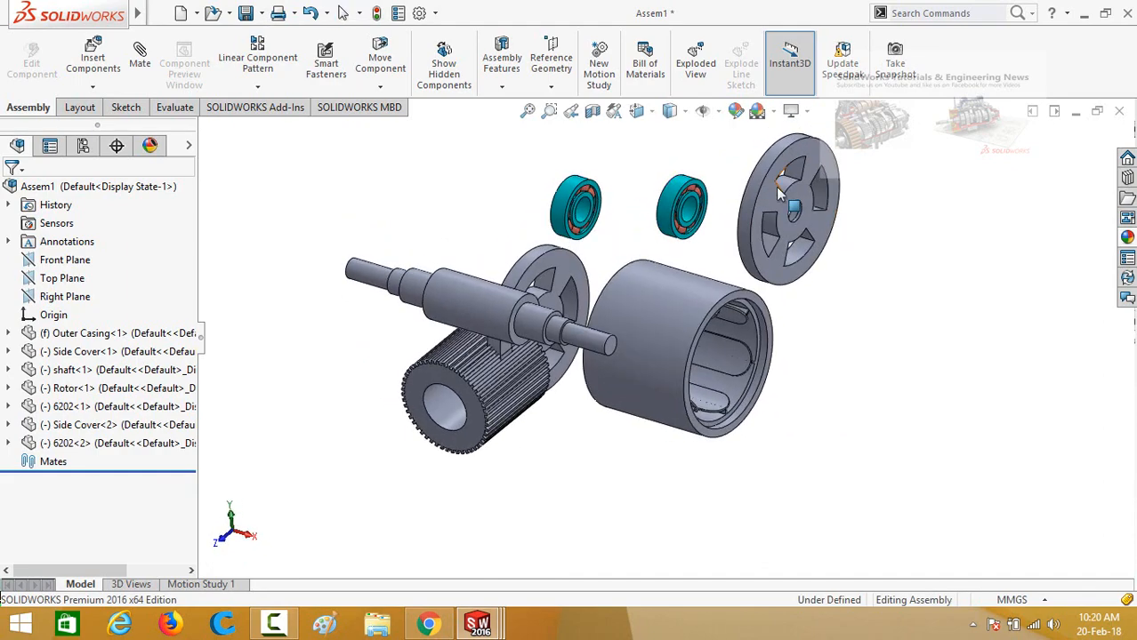
scroll(646, 178, "down", 5)
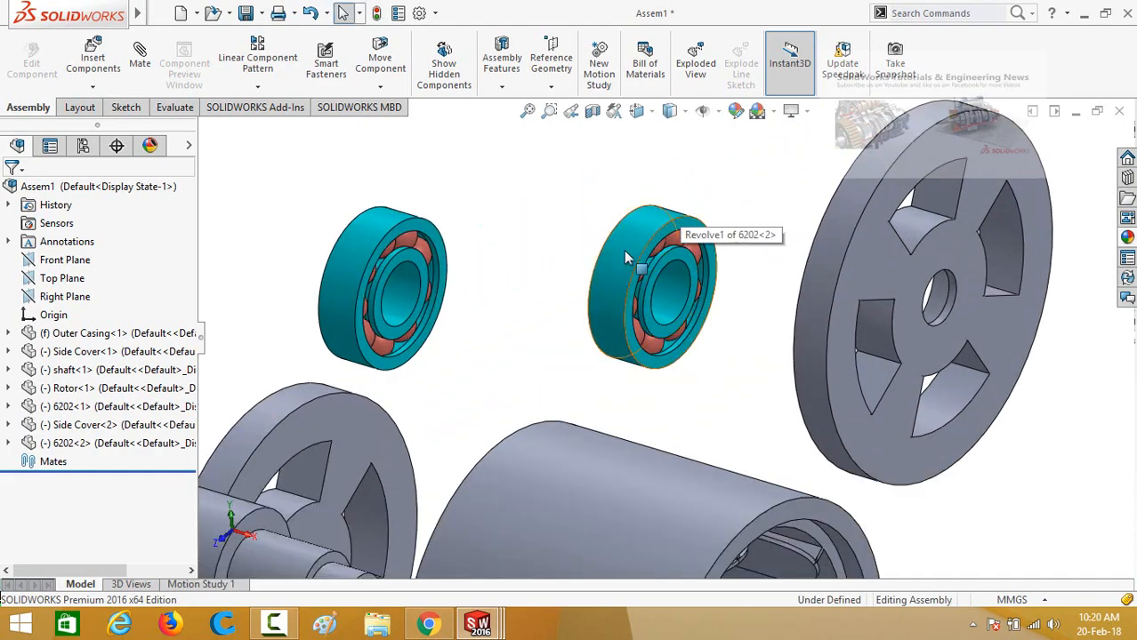
Mate the duplicated 6202 bearing's outer cylindrical face concentric with the bearing bore of the second Side Cover, locking rotation
left_click(626, 258)
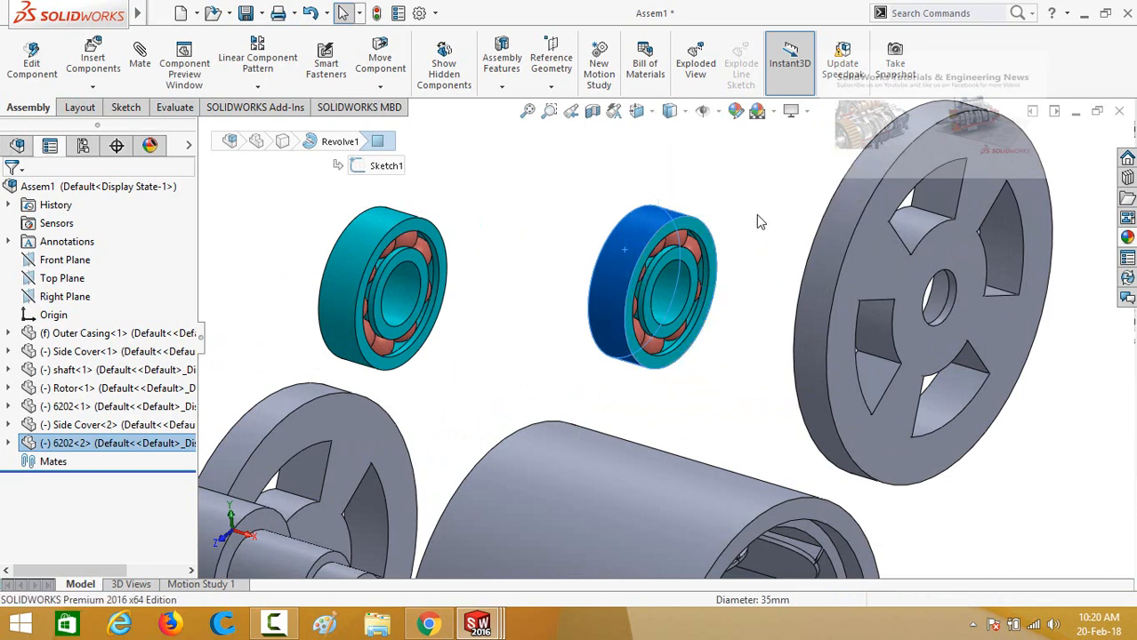
mouse_move(757, 214)
middle_mouse_down()
mouse_move(792, 237)
mouse_move(815, 299)
mouse_move(749, 194)
middle_mouse_up()
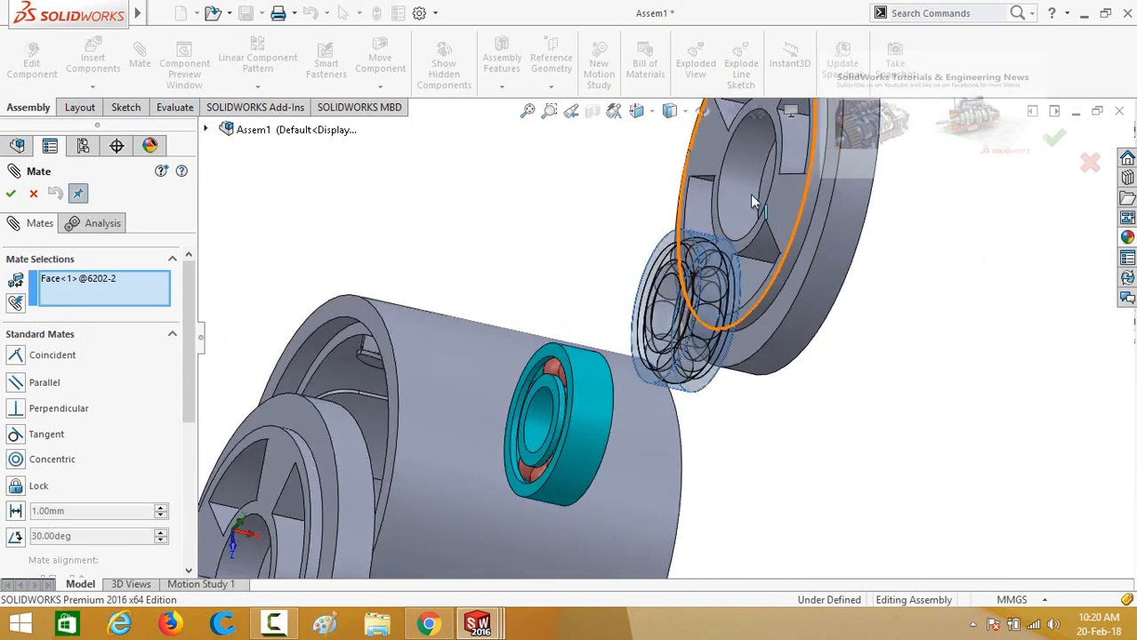
left_click(736, 180)
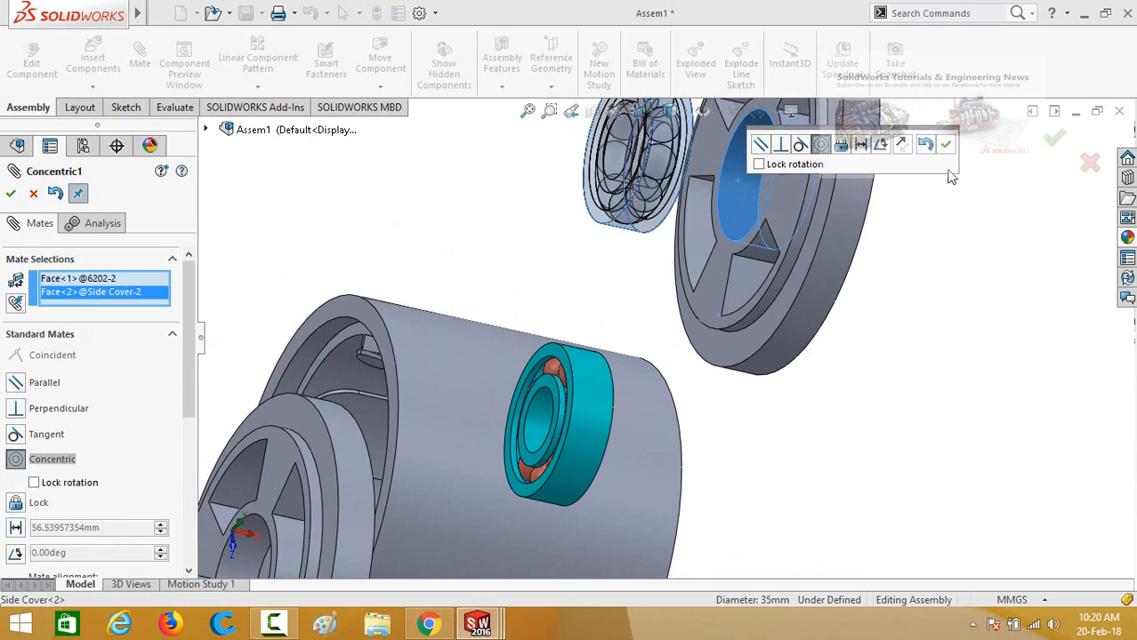
left_click(766, 165)
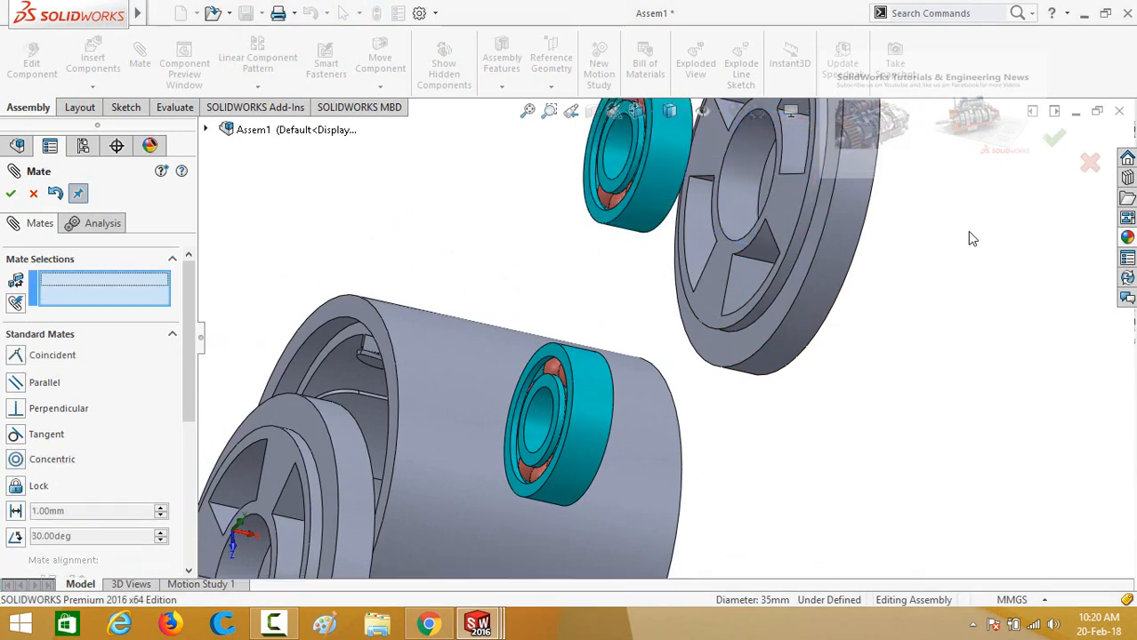
Add a coincident mate between the duplicated 6202 bearing's end face and the bottom of the second Side Cover's bearing seat
scroll(938, 234, "up", 2)
middle_click_drag(911, 247, 928, 282)
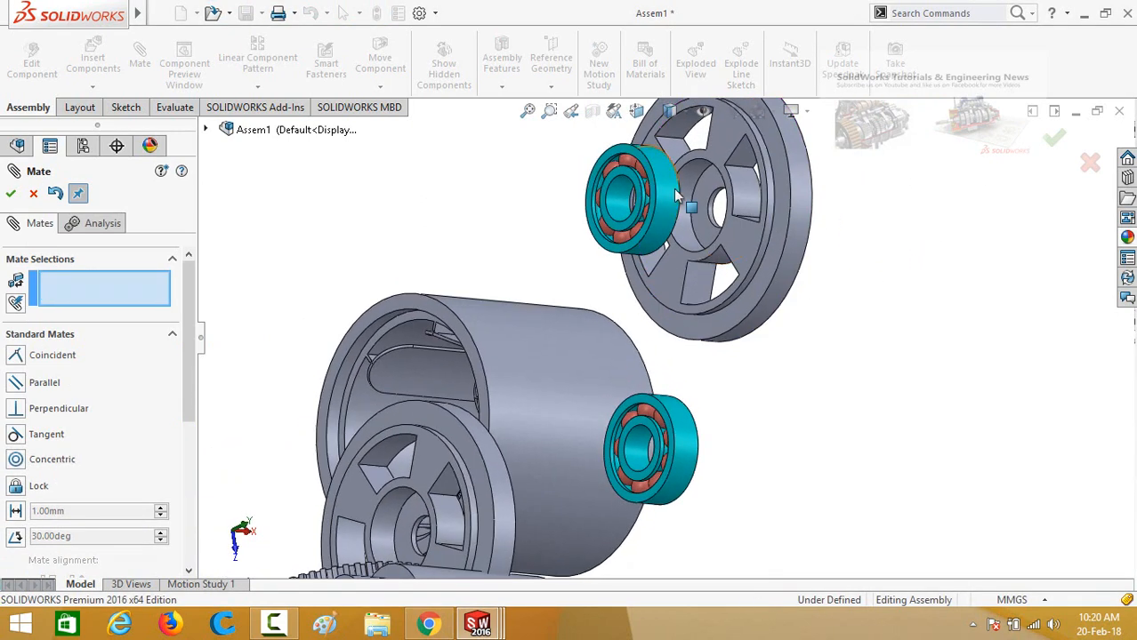
left_click(712, 200)
middle_click_drag(582, 211, 558, 149)
scroll(587, 178, "down", 3)
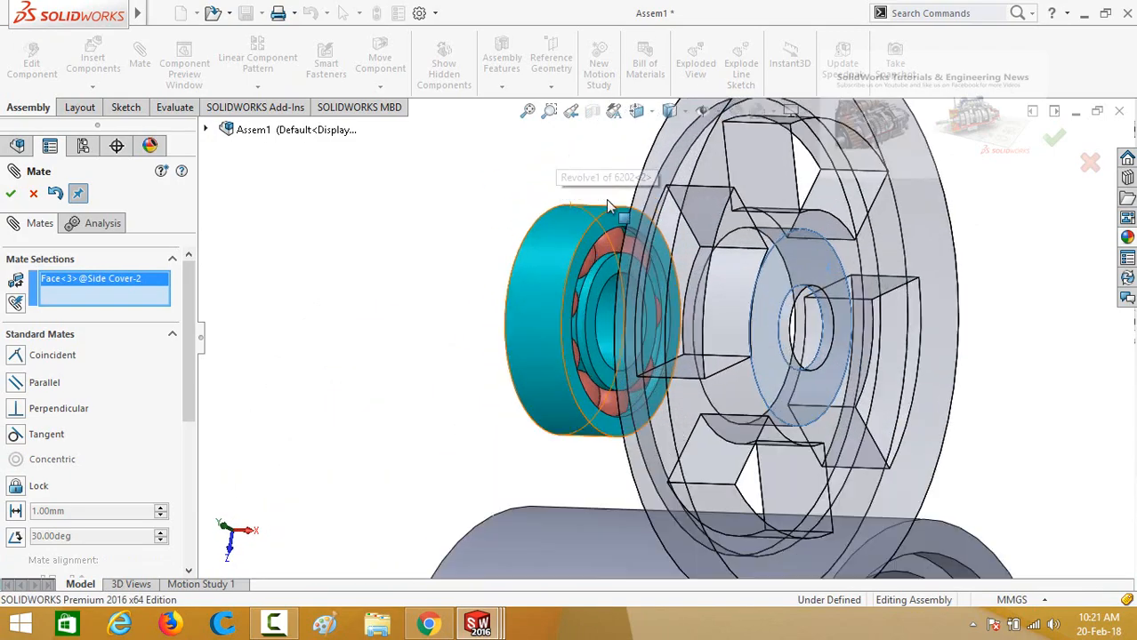
left_click(609, 221)
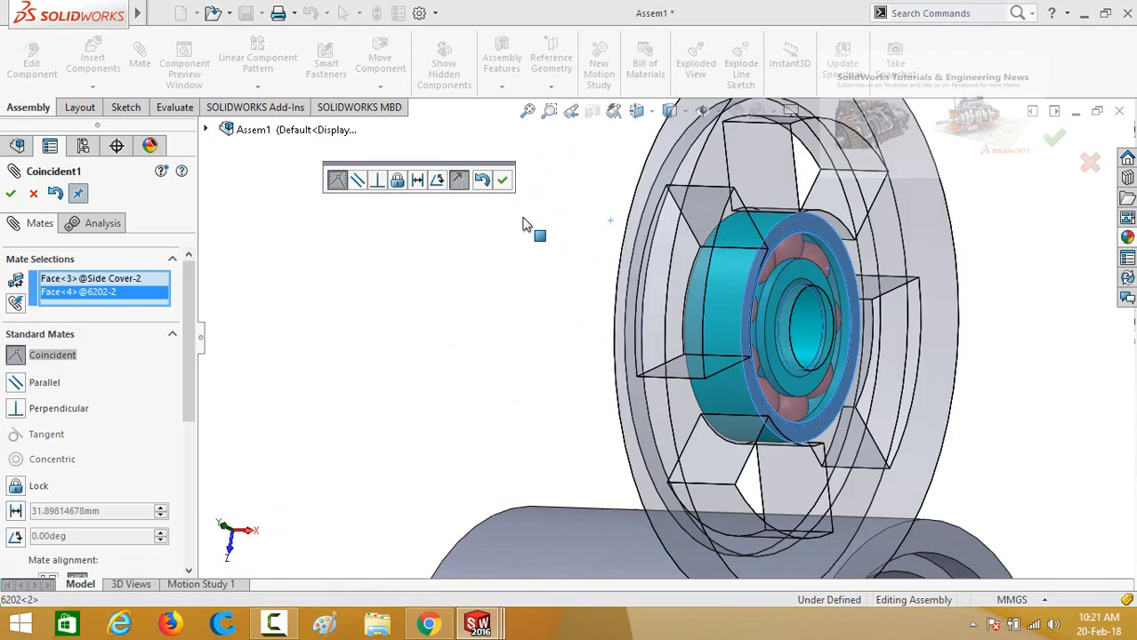
scroll(518, 265, "up", 6)
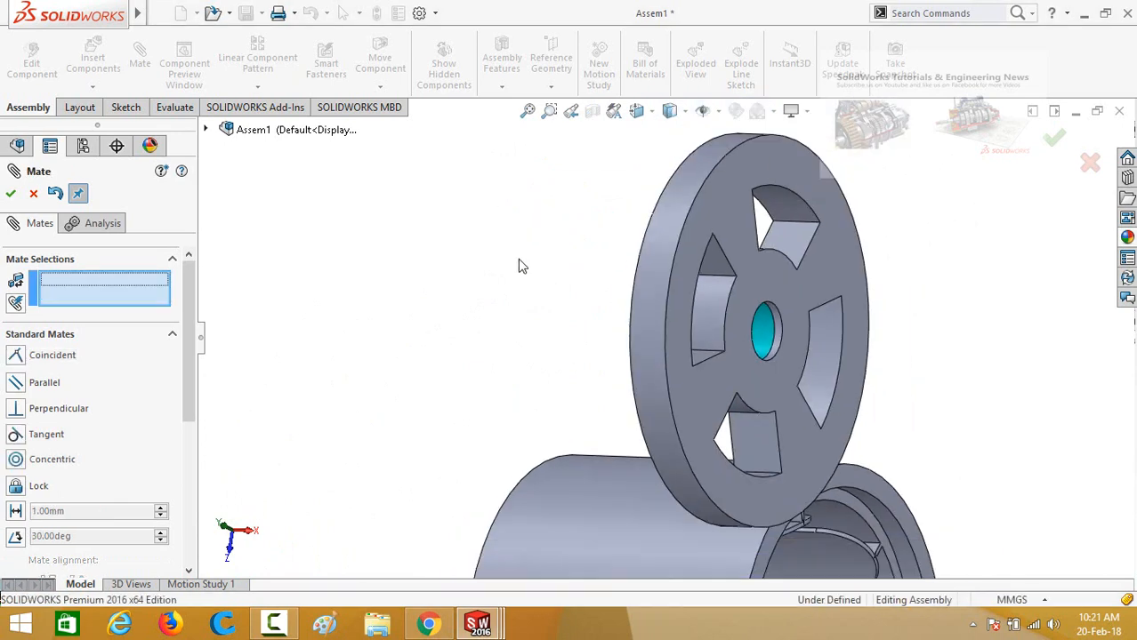
Mate the original 6202 bearing's outer cylindrical face concentric with the bearing bore of the first Side Cover, locking rotation
scroll(517, 488, "down", 4)
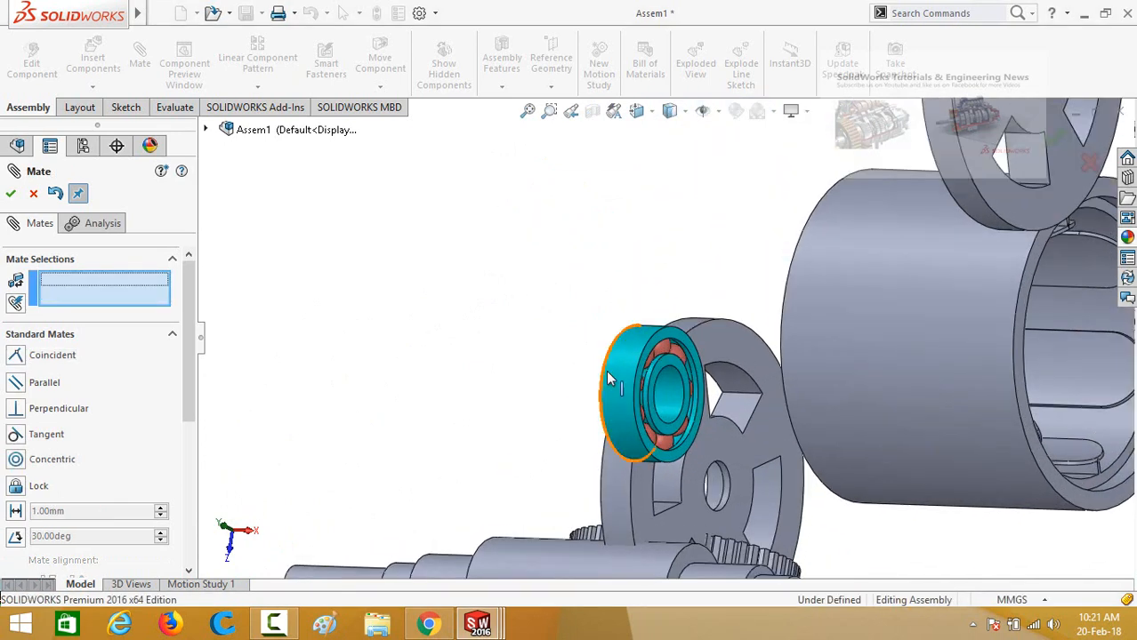
left_click(615, 384)
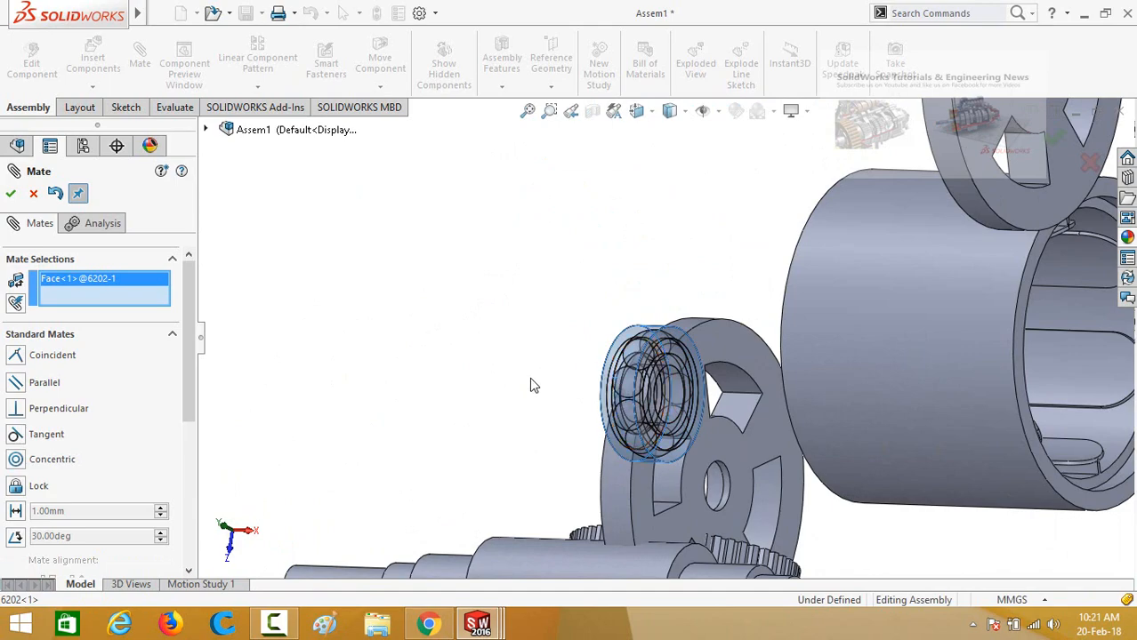
middle_click_drag(581, 373, 640, 422)
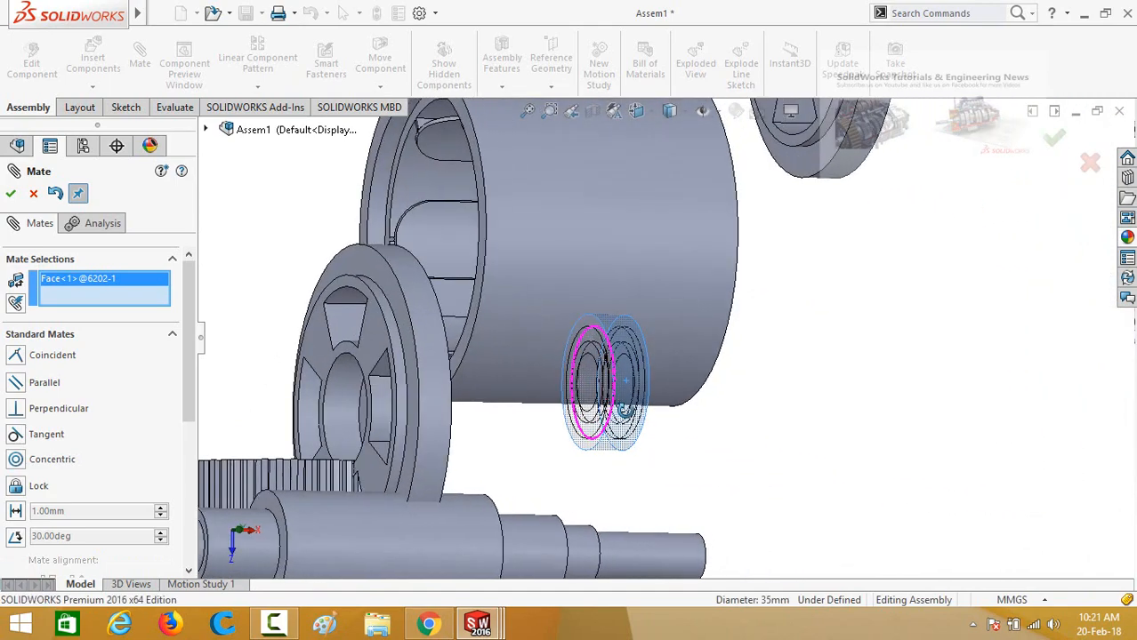
left_click(335, 390)
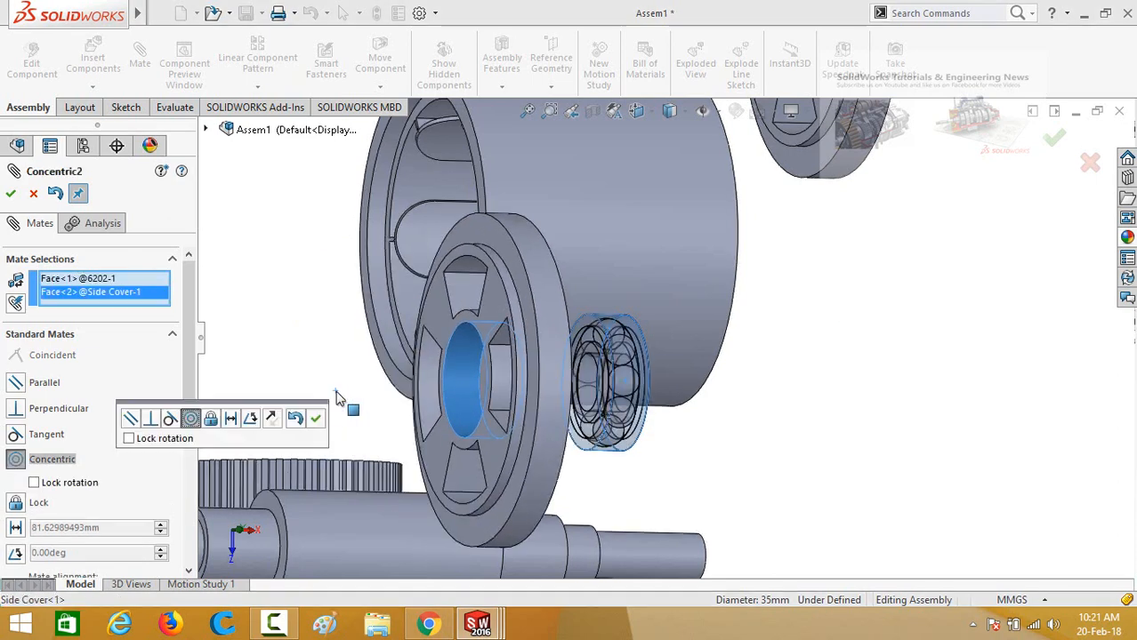
left_click(128, 439)
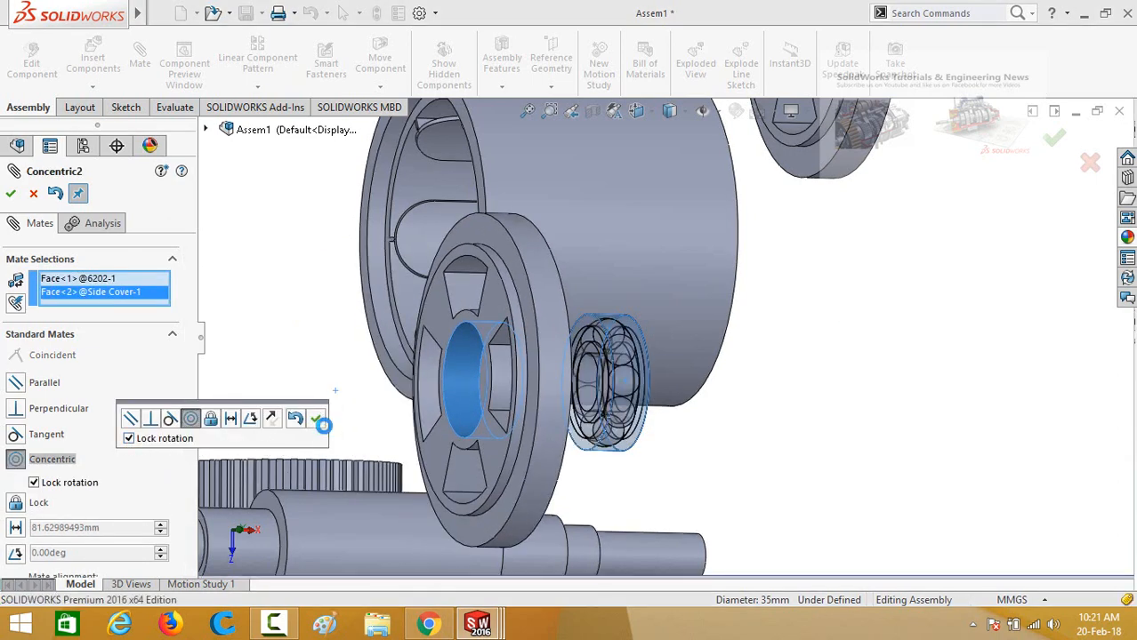
left_click(317, 420)
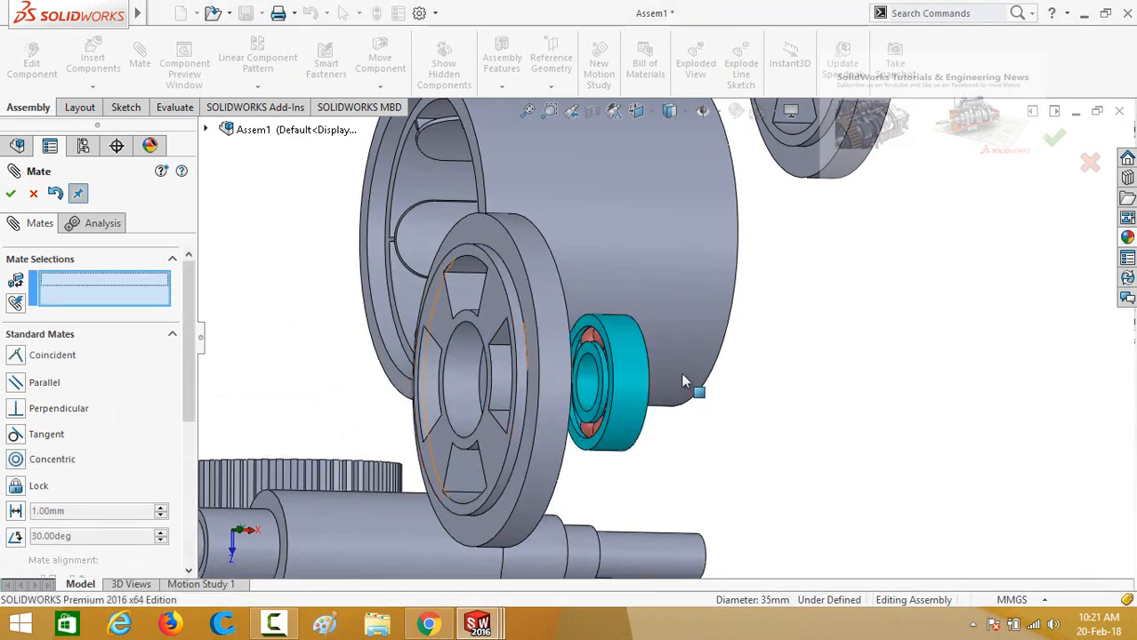
Seat the original 6202 bearing in the first Side Cover with a coincident mate between its end face and the bore's inner shoulder
middle_click_drag(483, 399, 504, 400)
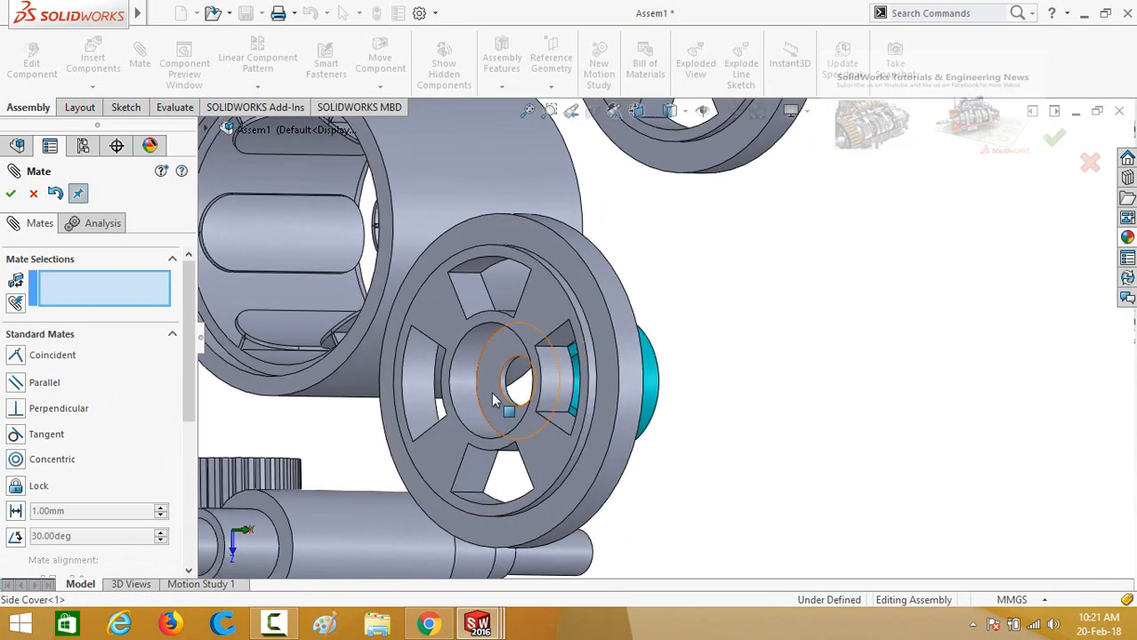
left_click(497, 398)
middle_click_drag(664, 405, 722, 338)
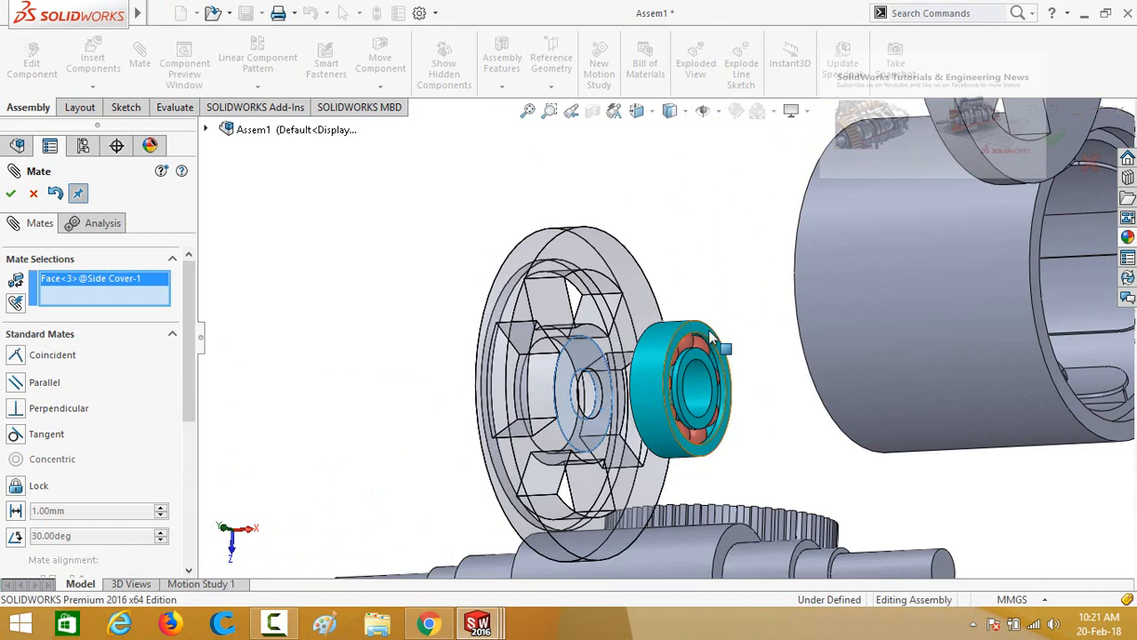
left_click(709, 335)
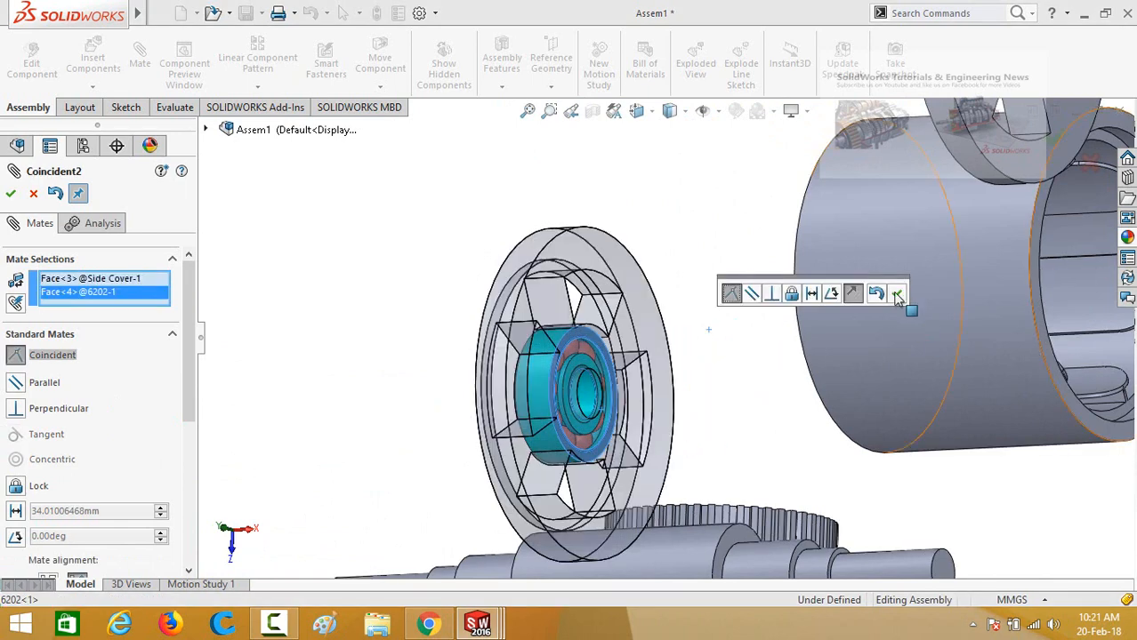
left_click(897, 296)
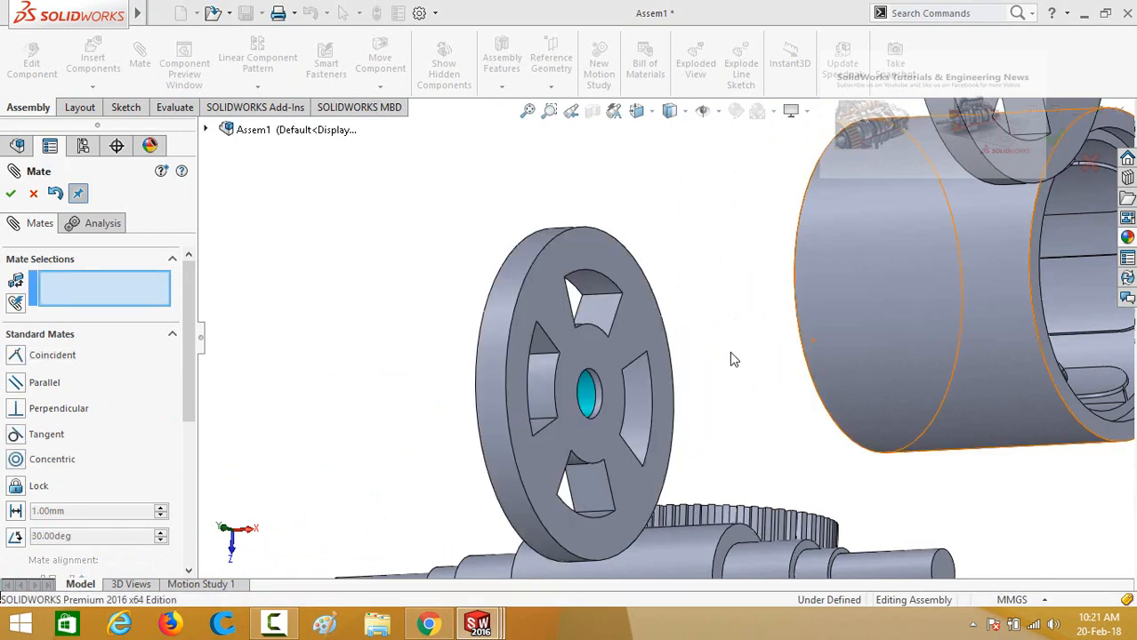
Mate the second Side Cover's outer rim concentric with the Outer Casing's outer cylindrical face, with rotation locked
key("f")
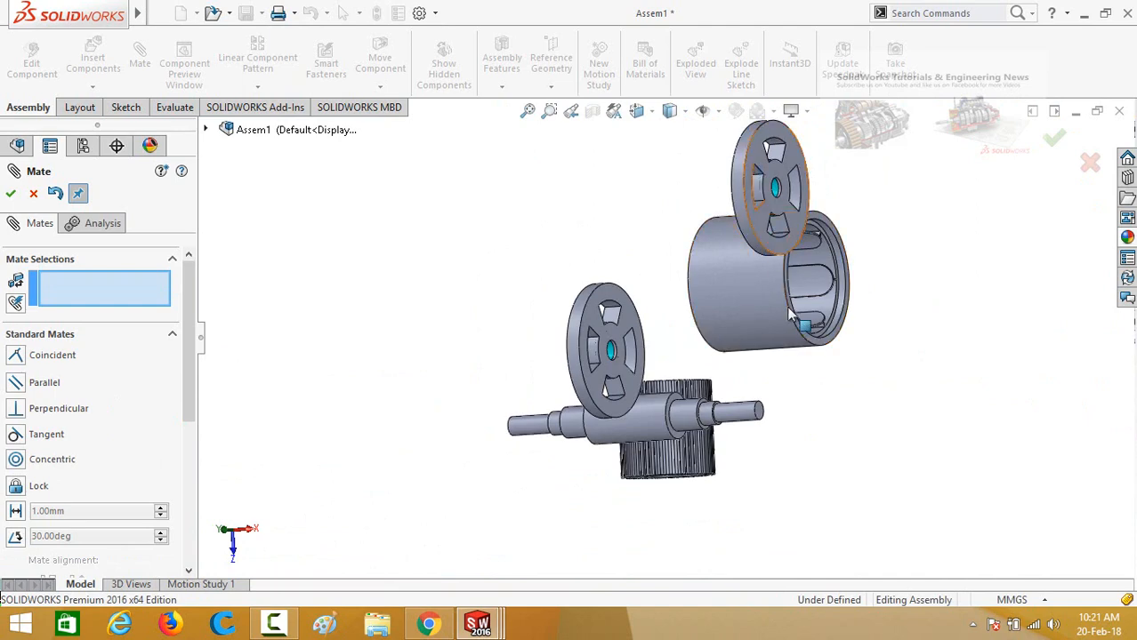
scroll(725, 160, "down", 3)
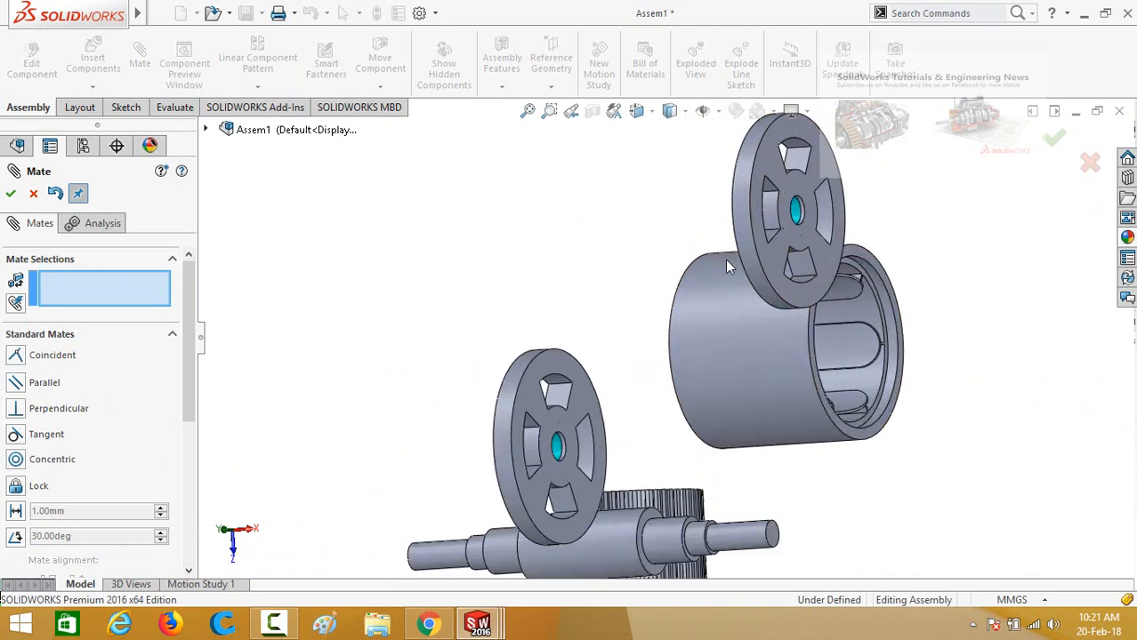
left_click(743, 316)
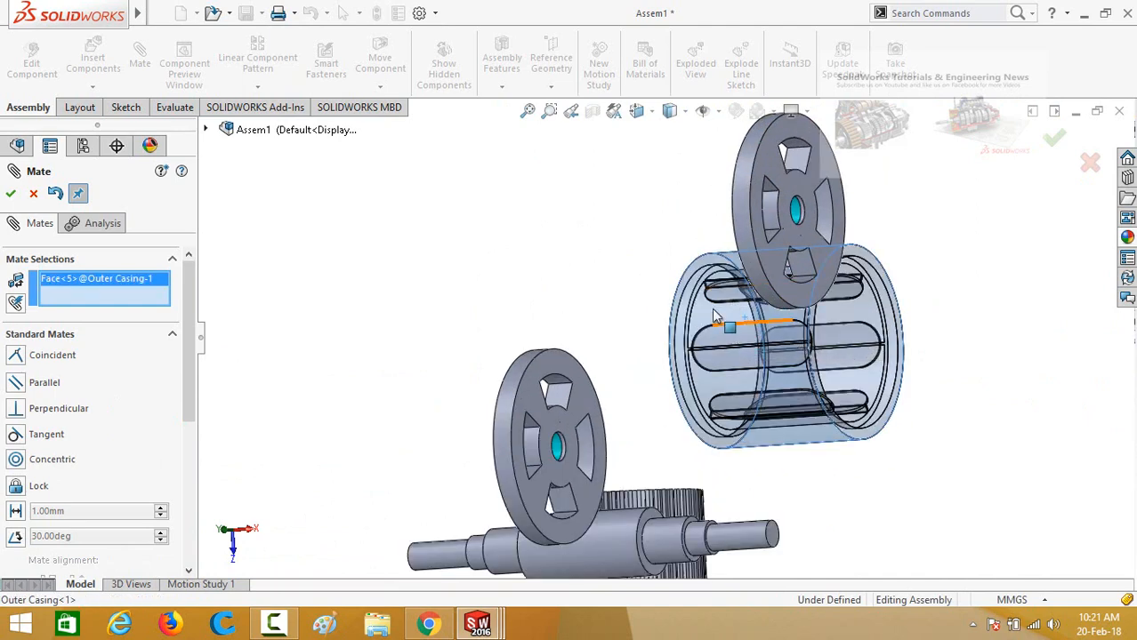
left_click(741, 191)
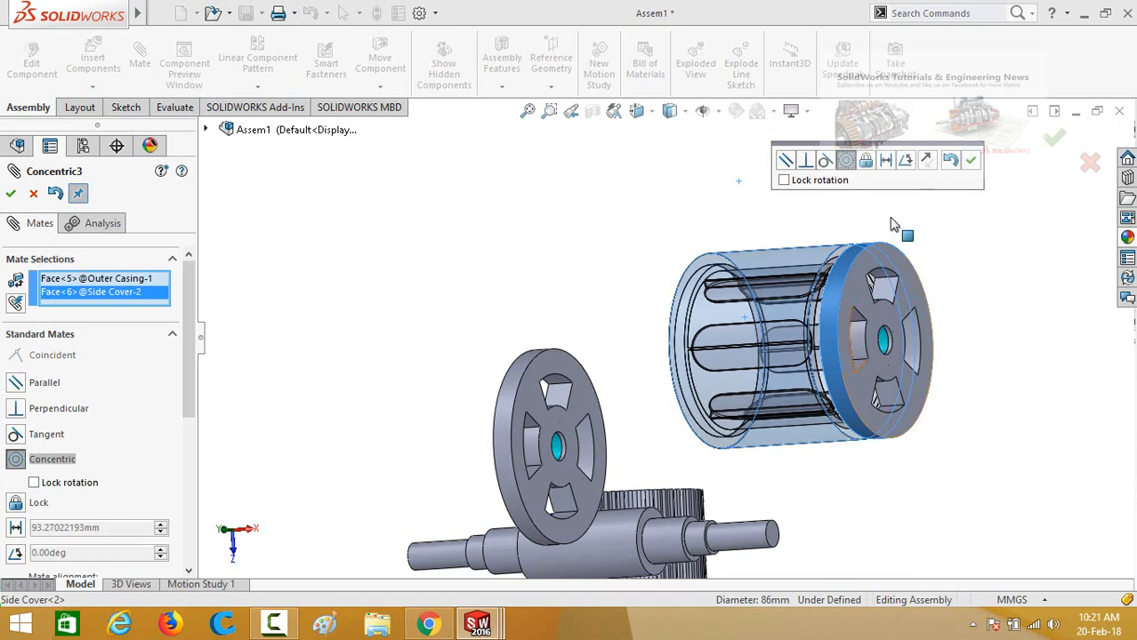
left_click(783, 180)
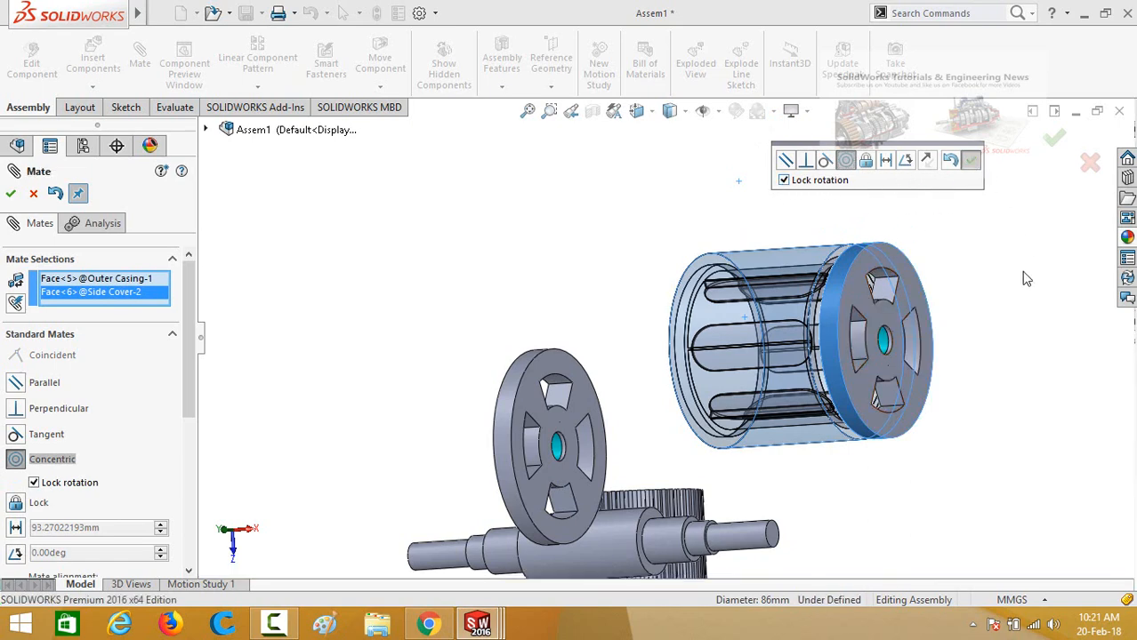
key("Return")
Close one end of the Outer Casing with a coincident mate between the second Side Cover's inner flange face and the casing's end face
middle_click_drag(987, 282, 784, 275)
scroll(785, 276, "down", 2)
left_click(785, 276)
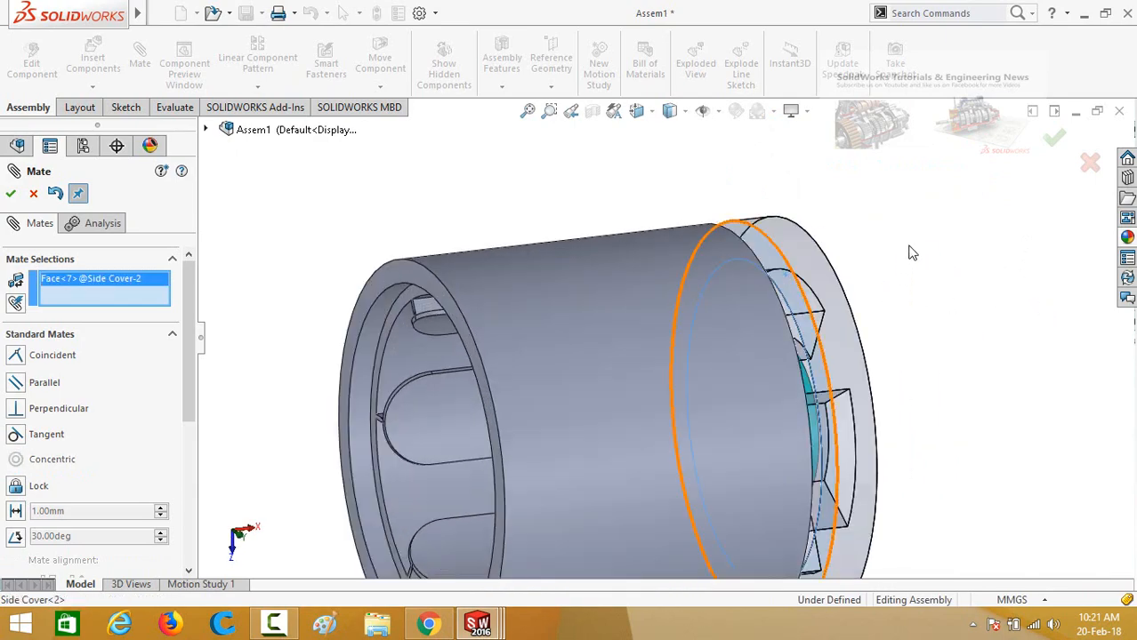
middle_click_drag(909, 247, 838, 246)
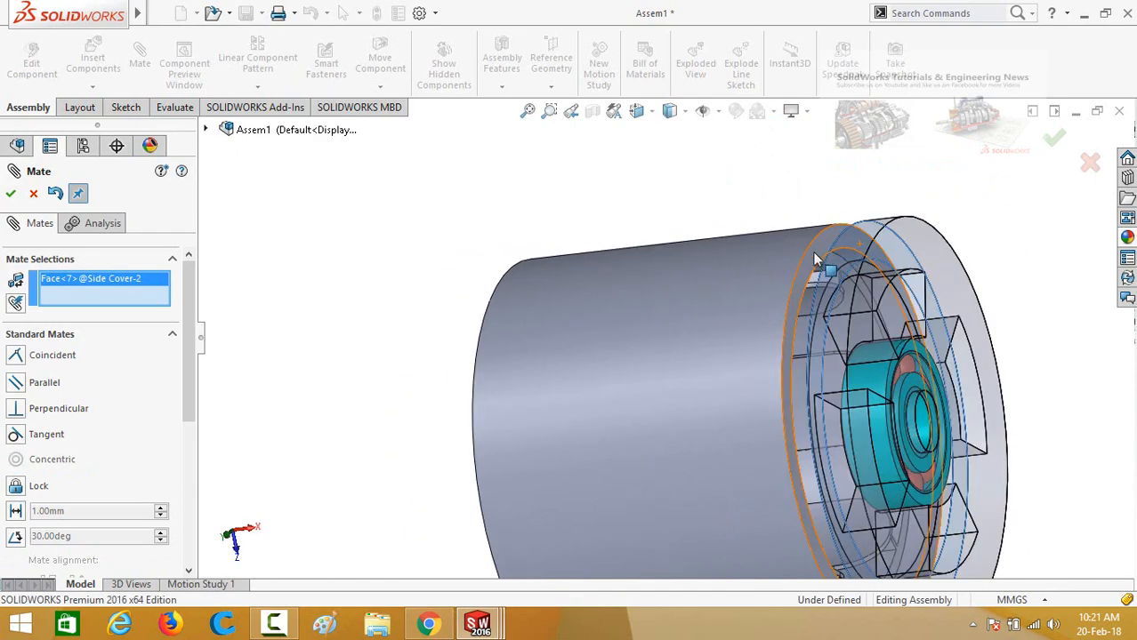
left_click(816, 260)
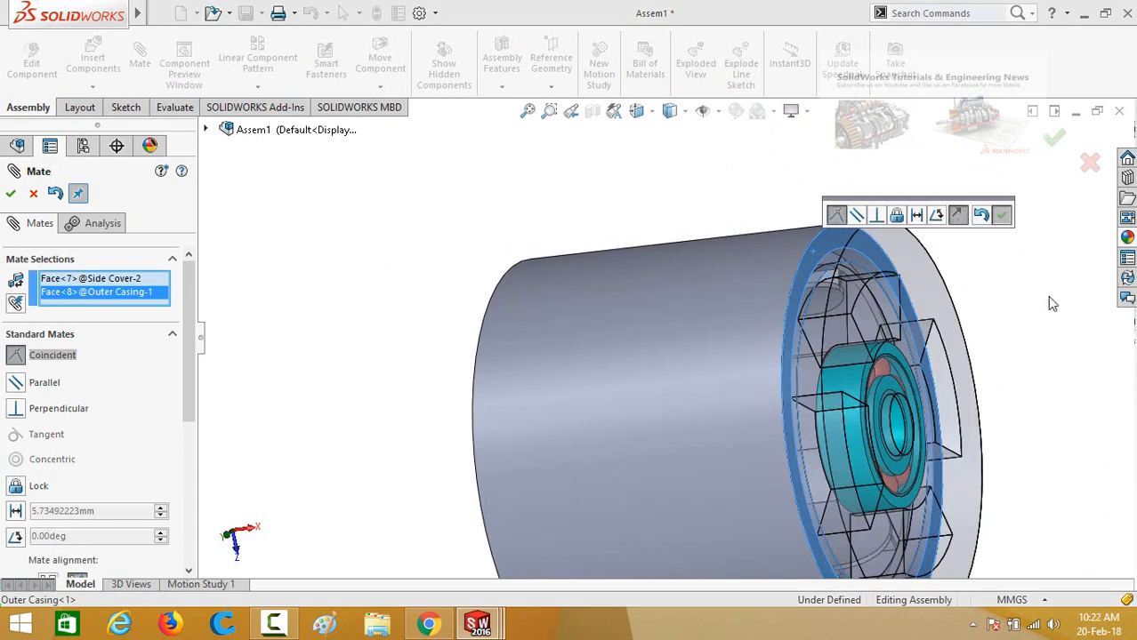
key("Return")
Mate the shaft's large middle section concentric with the Outer Casing's outer cylindrical face
scroll(949, 322, "up", 5)
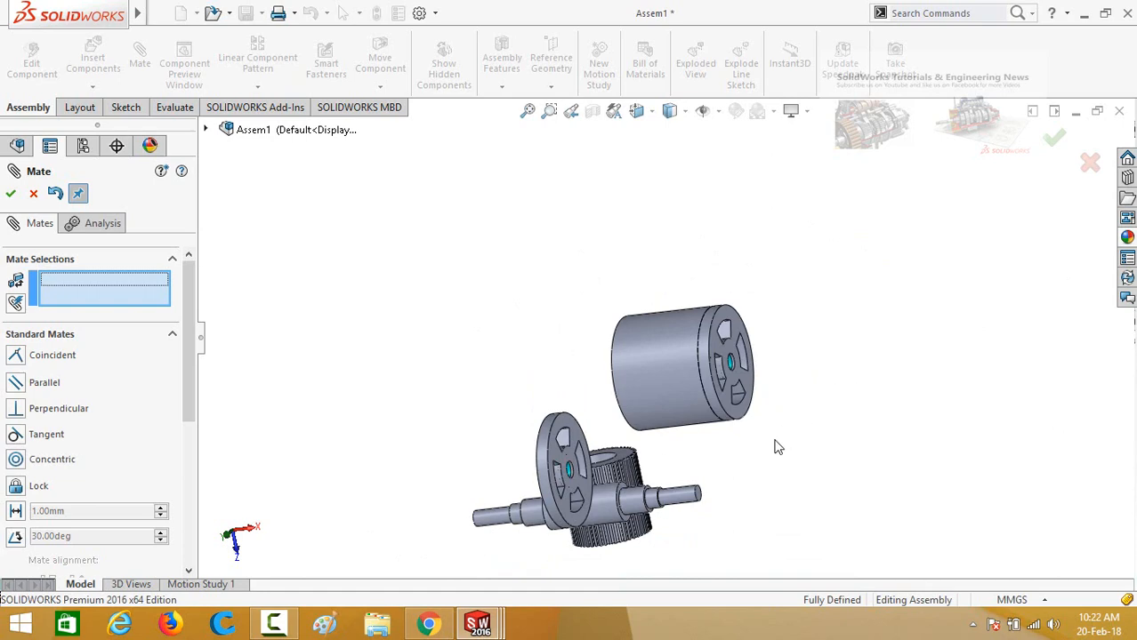
middle_click_drag(743, 457, 787, 467)
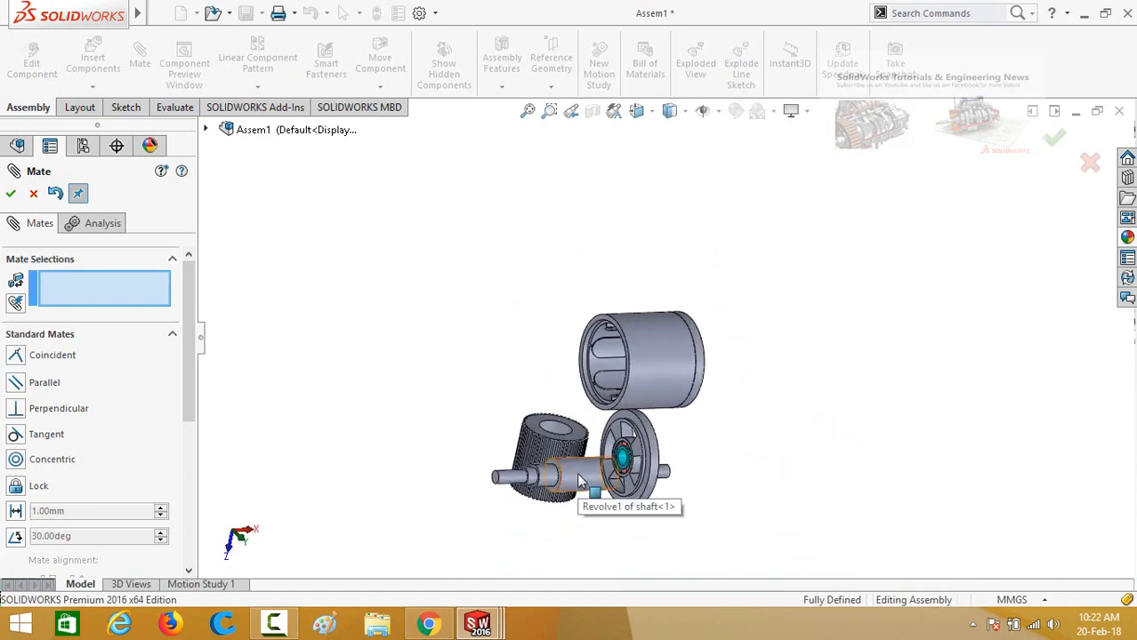
left_click(579, 481)
scroll(579, 482, "down", 3)
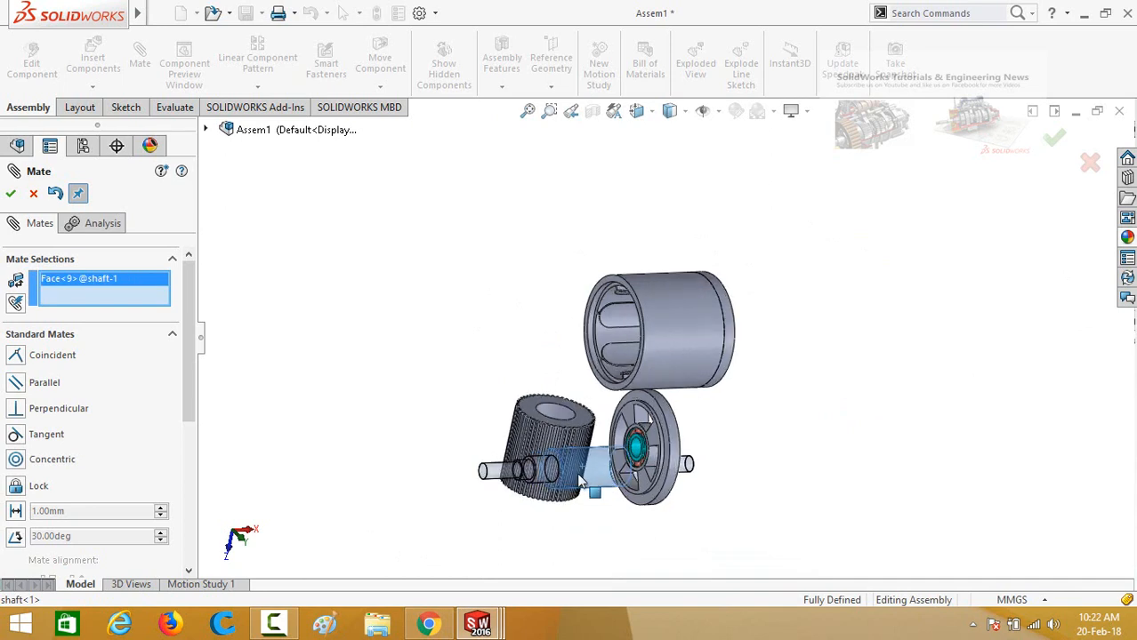
left_click(688, 288)
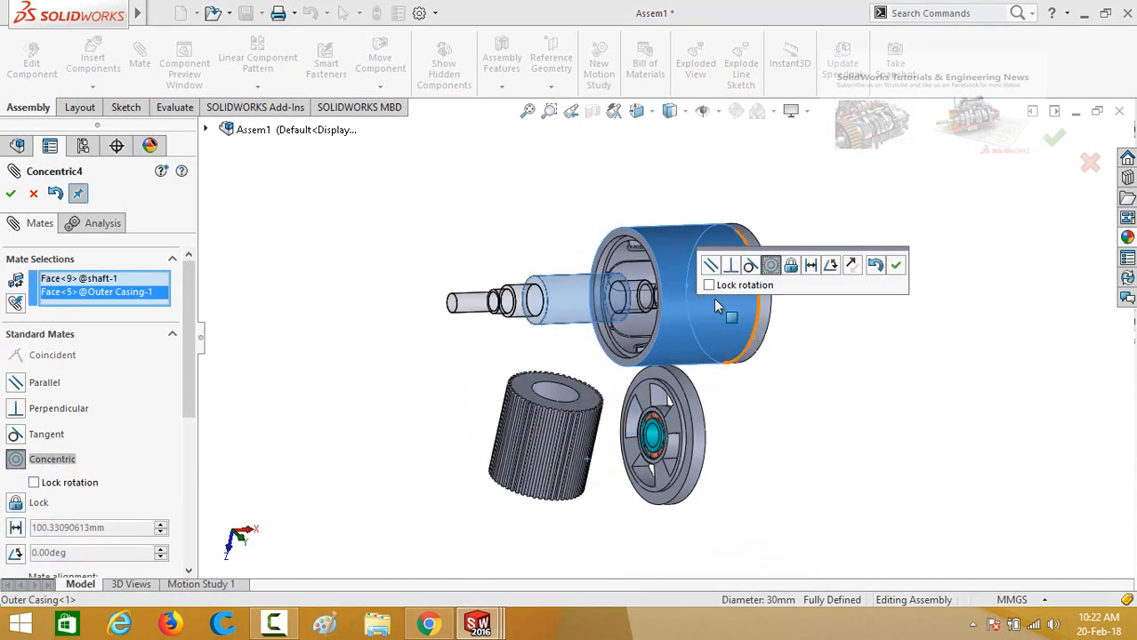
left_click(899, 271)
Mate the Rotor's bore concentric with the shaft's large middle section, locking rotation
middle_click_drag(881, 389, 602, 377)
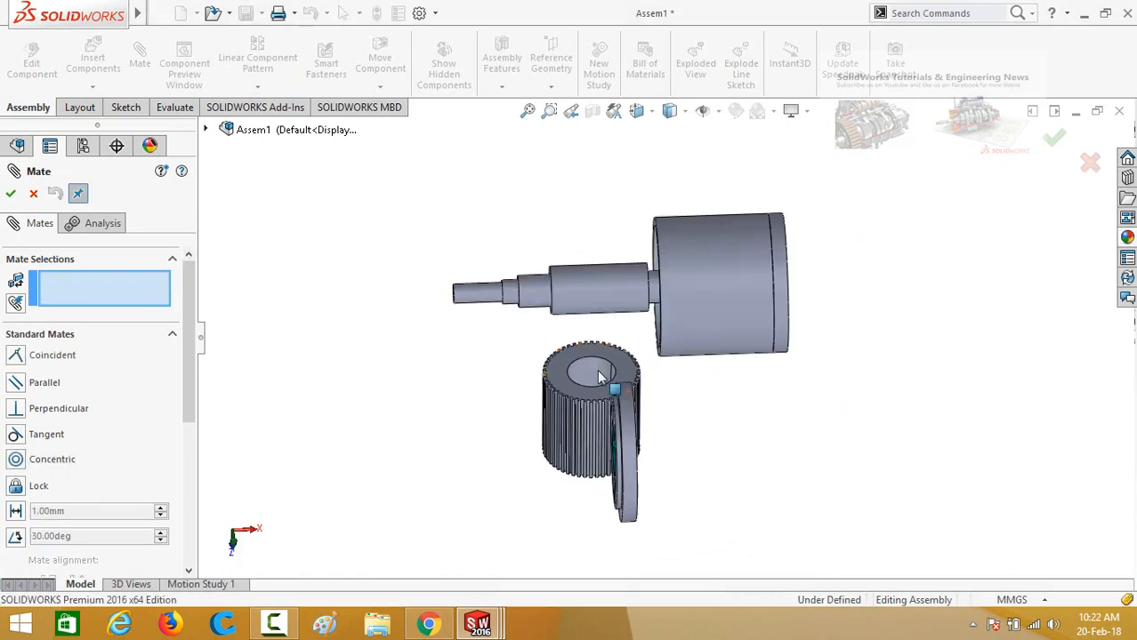
left_click(593, 374)
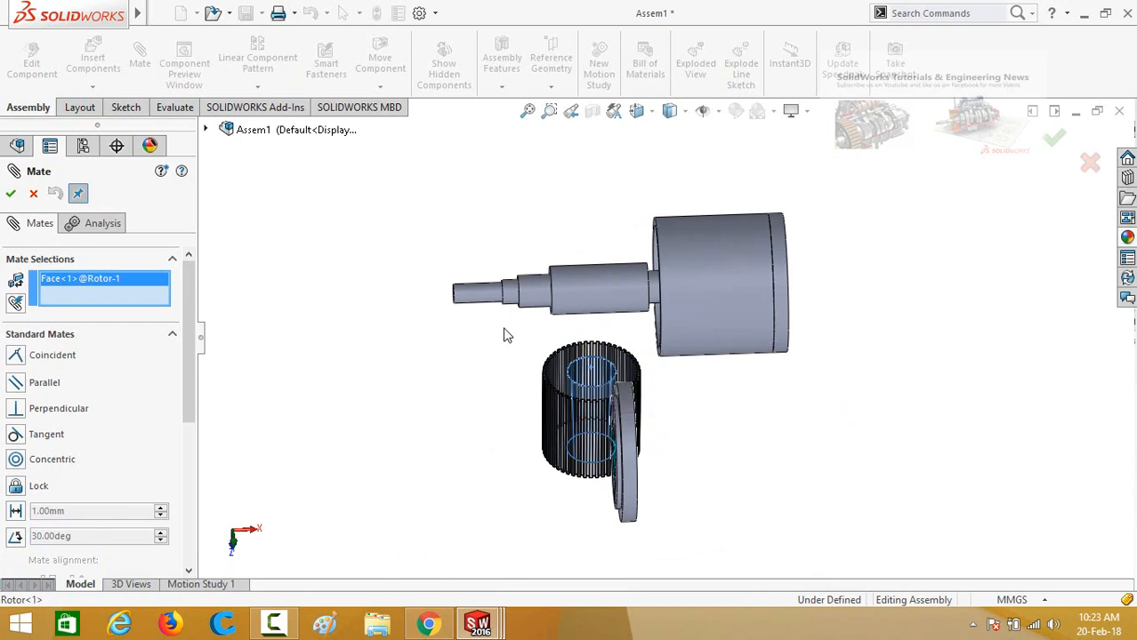
left_click(580, 293)
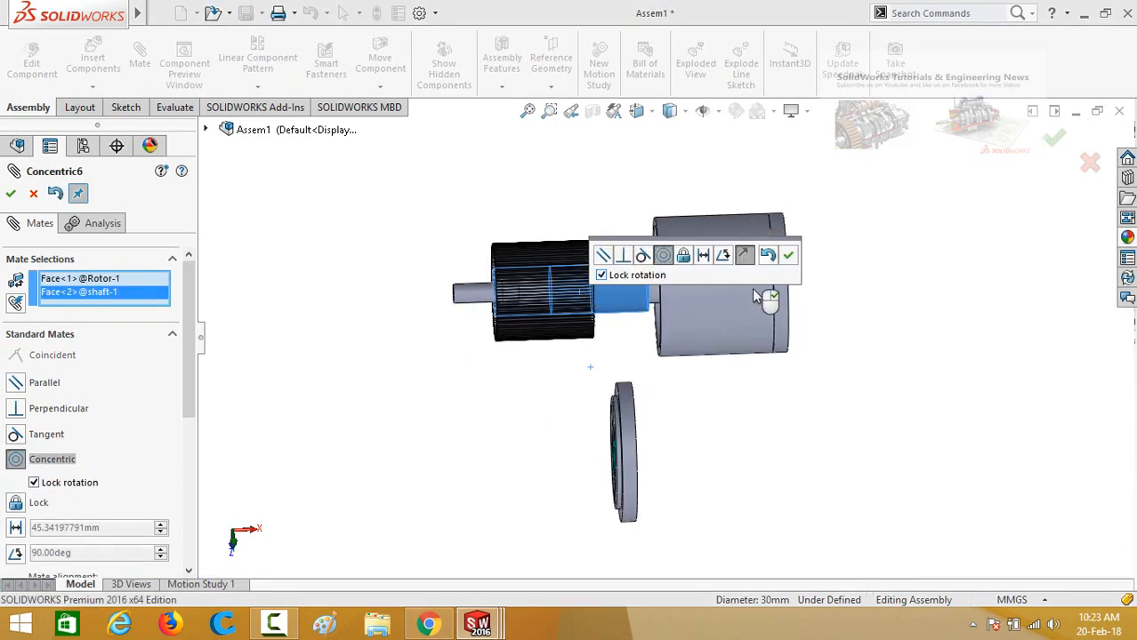
left_click(788, 258)
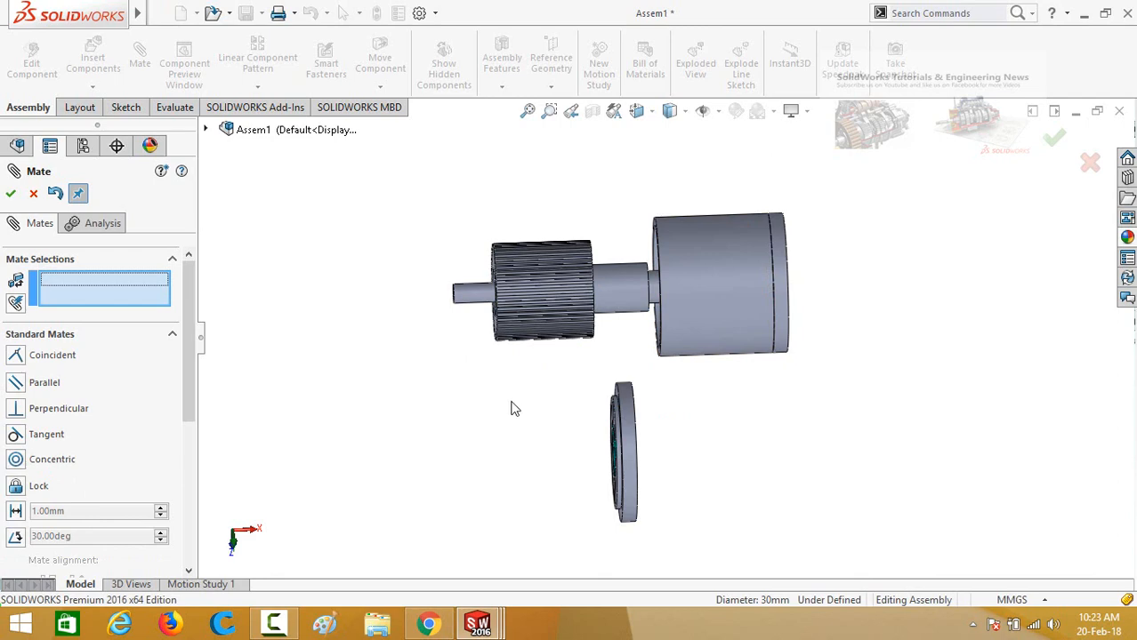
middle_click_drag(513, 409, 551, 451)
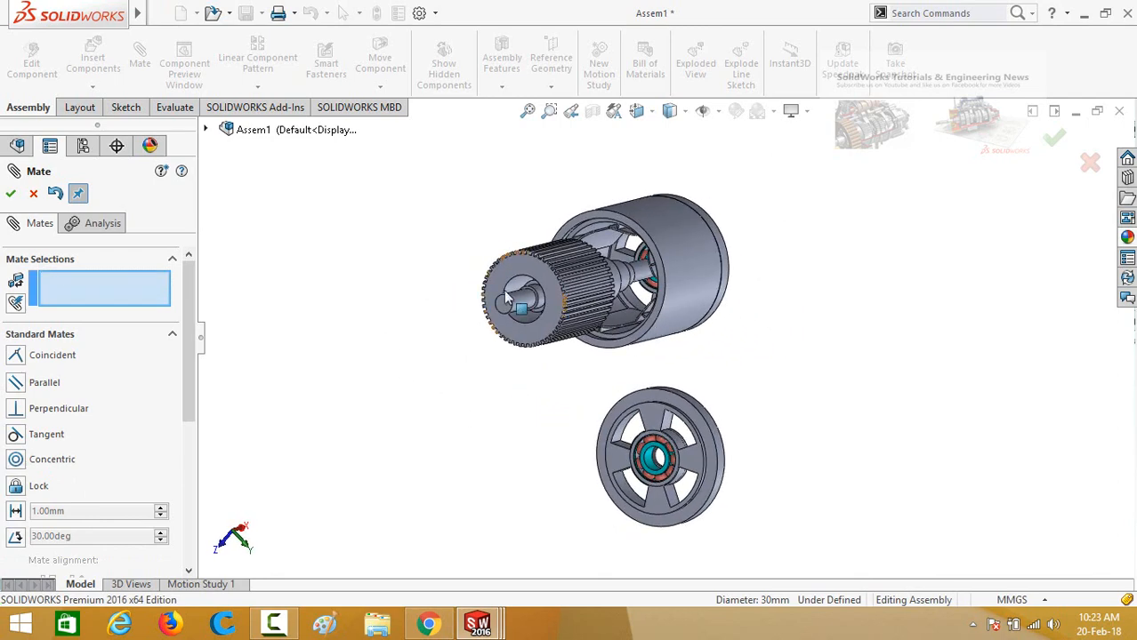
Add a coincident mate between the Rotor's end face and the shoulder face of the shaft's large middle section
scroll(485, 296, "down", 5)
middle_click_drag(475, 318, 536, 282)
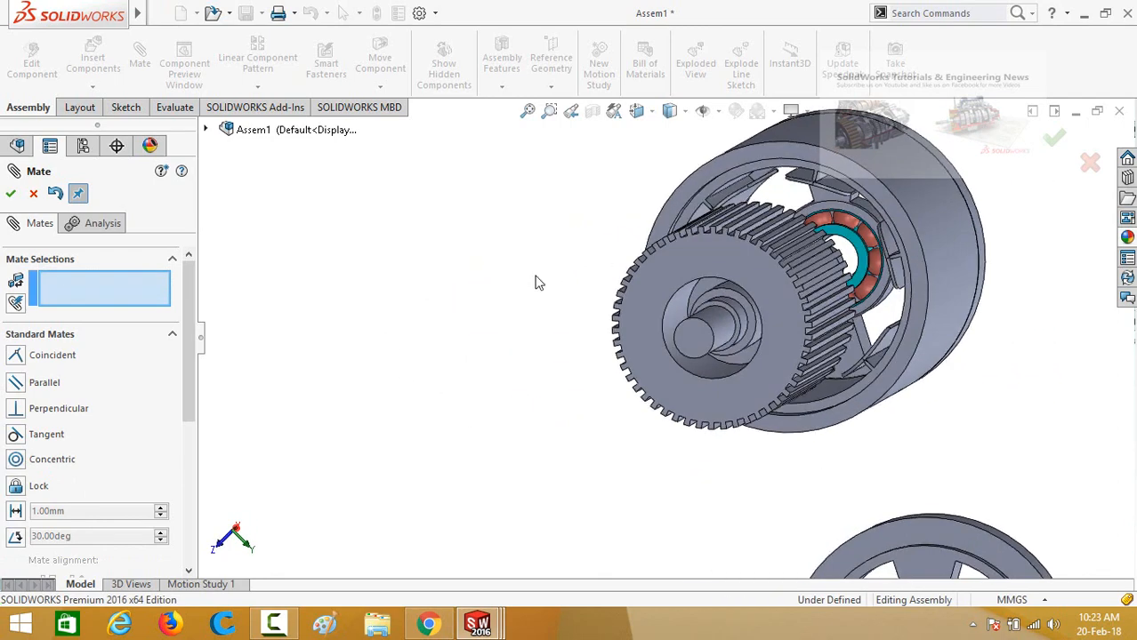
left_click(709, 296)
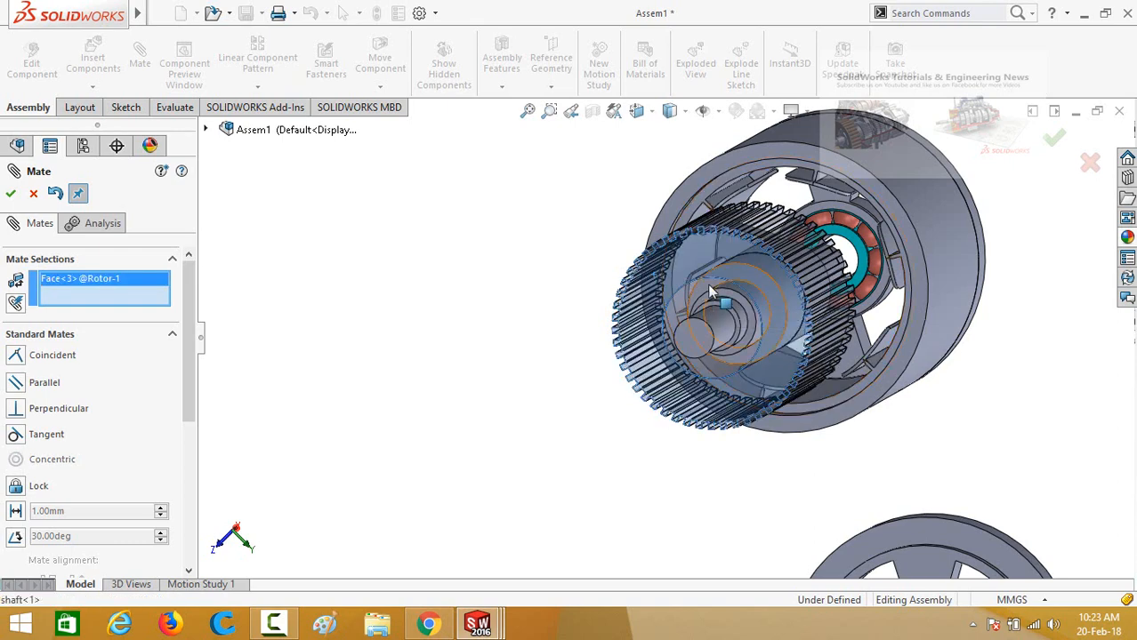
left_click(708, 289)
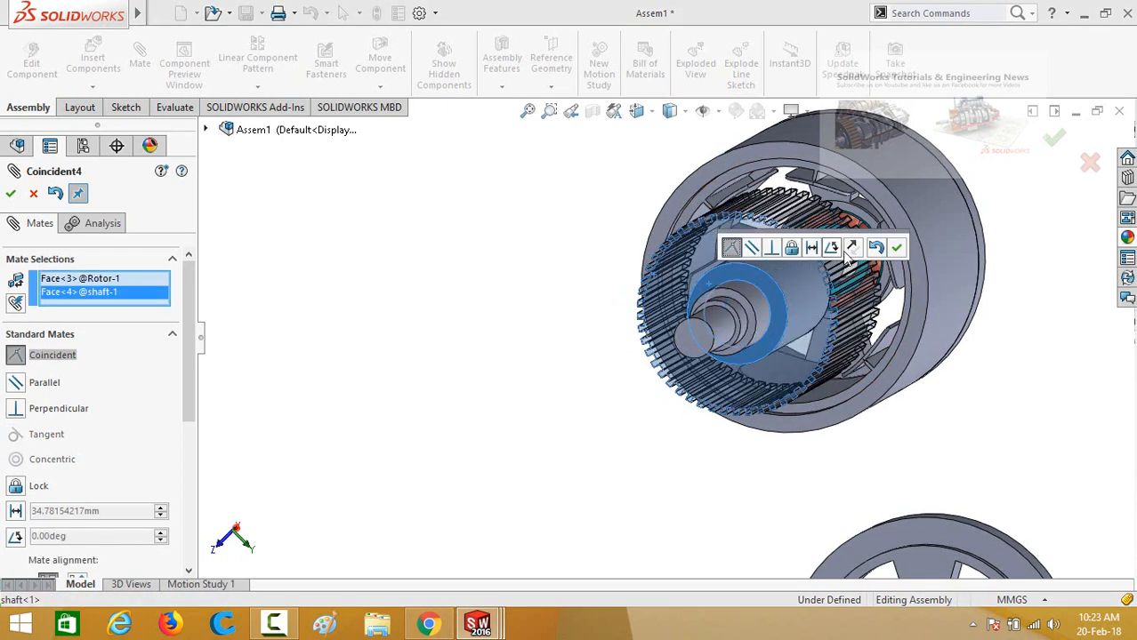
left_click(895, 247)
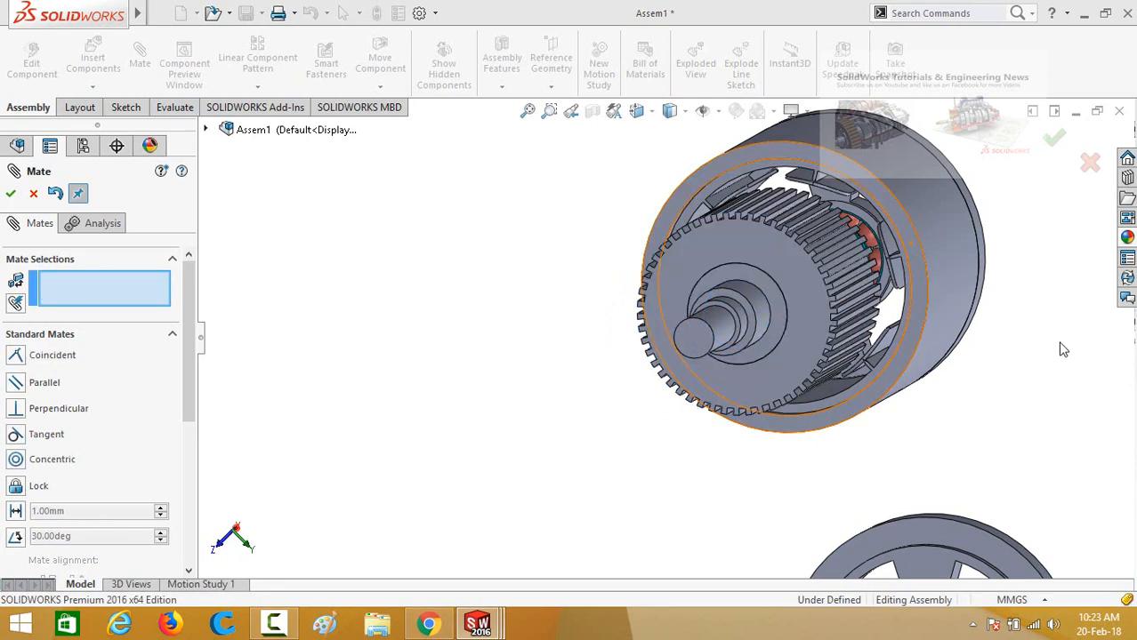
Mate the remaining Side Cover's outer rim concentric with the Outer Casing's outer cylindrical face, flipping the alignment and locking rotation
scroll(1000, 366, "up", 4)
middle_click_drag(939, 366, 824, 444)
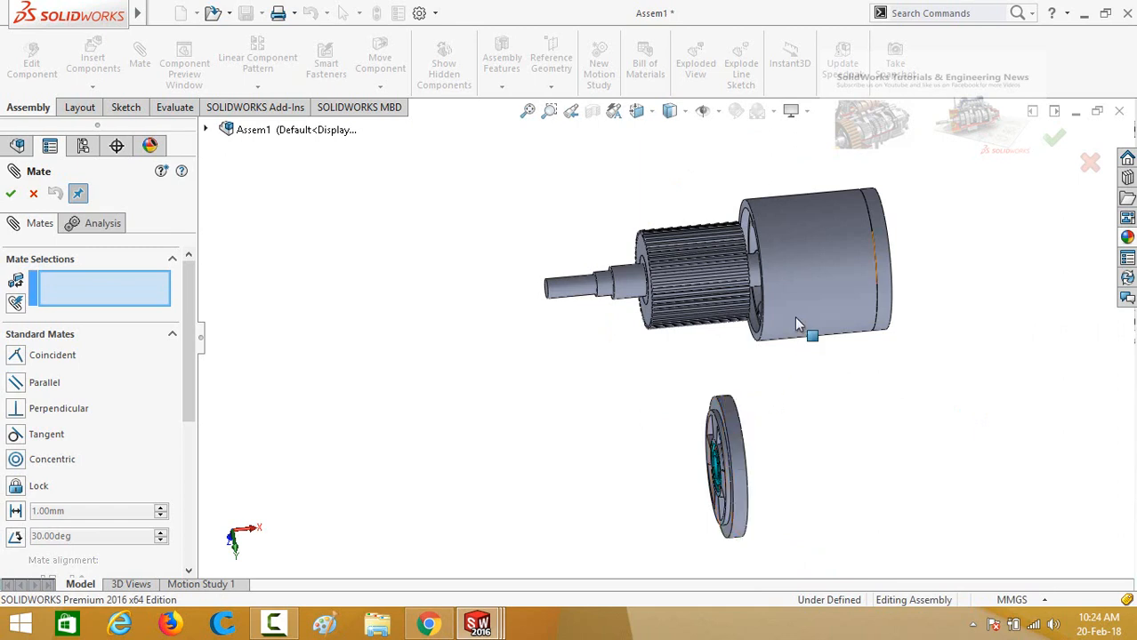
left_click(796, 251)
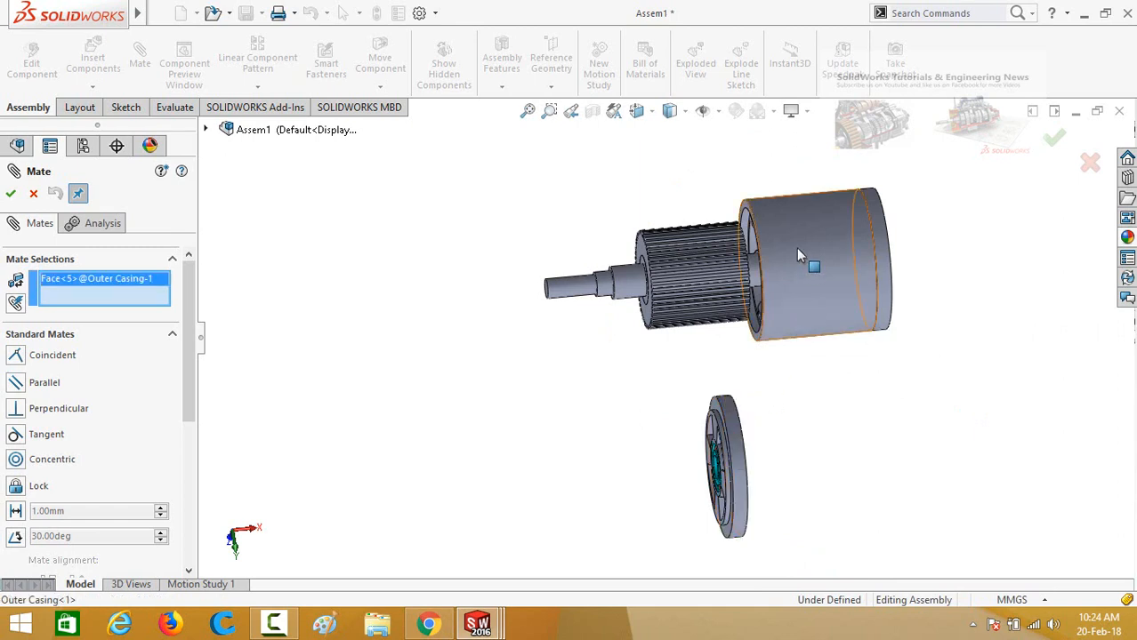
left_click(752, 428)
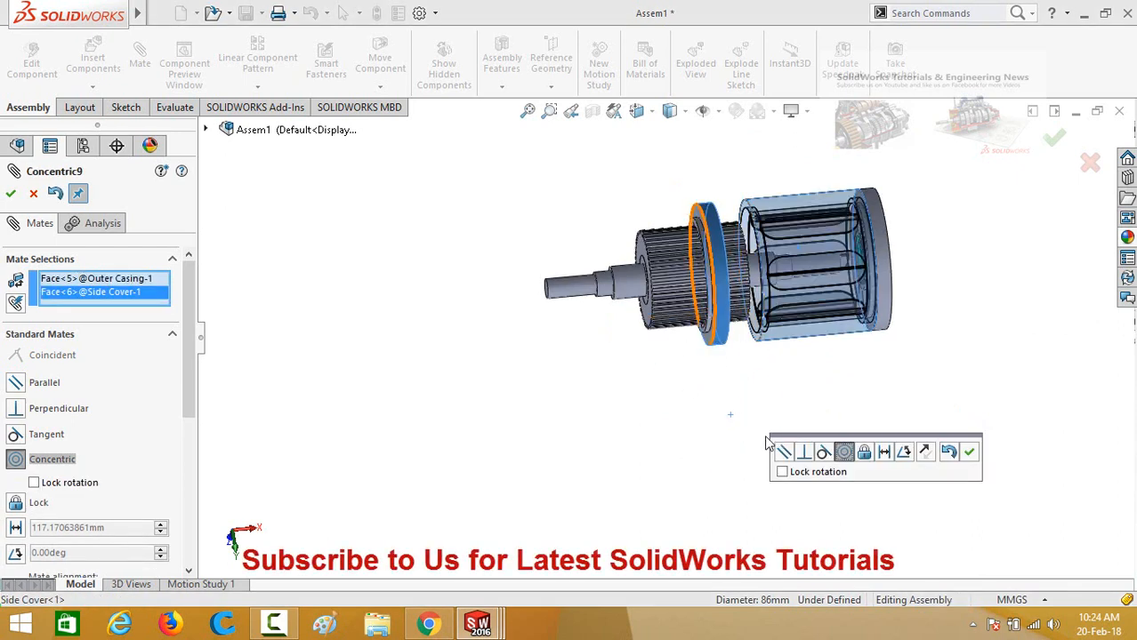
left_click(927, 461)
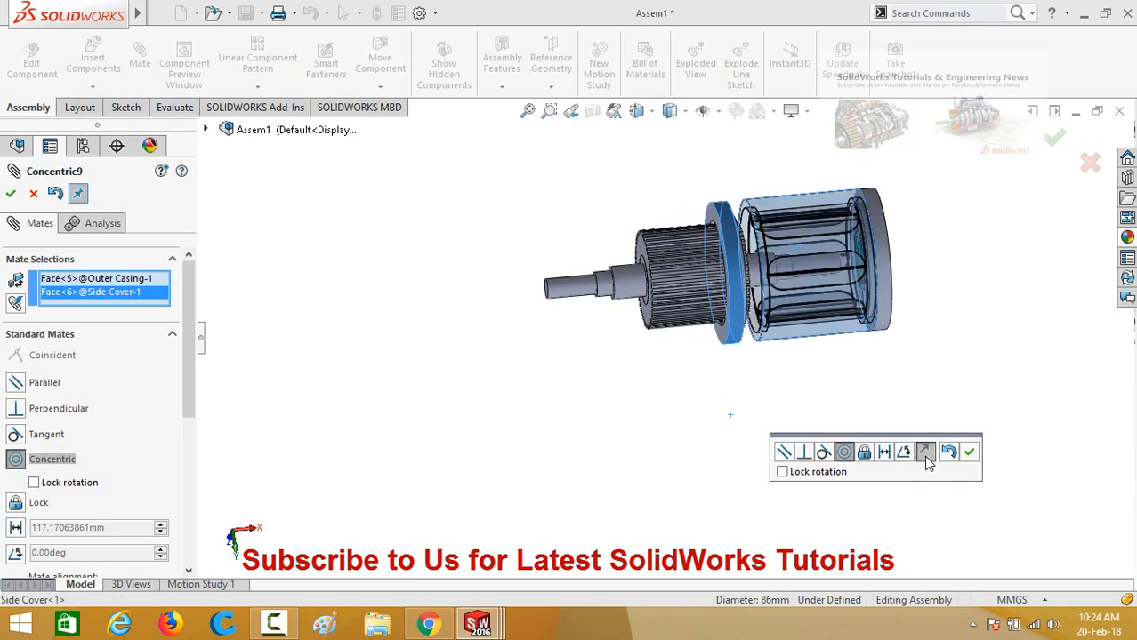
left_click(781, 473)
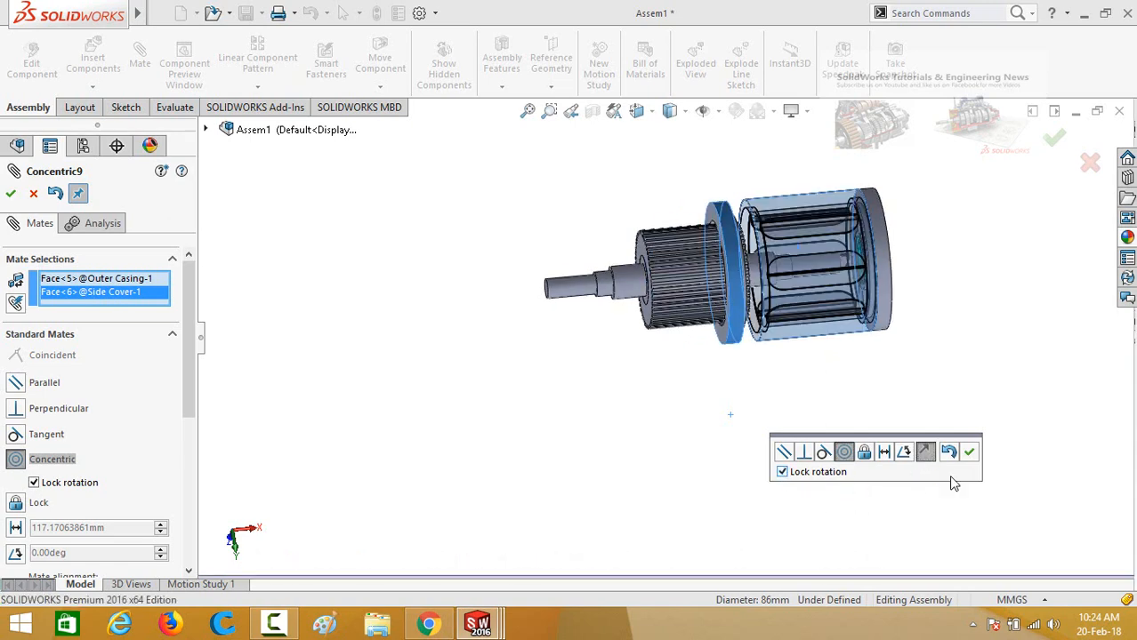
left_click(968, 452)
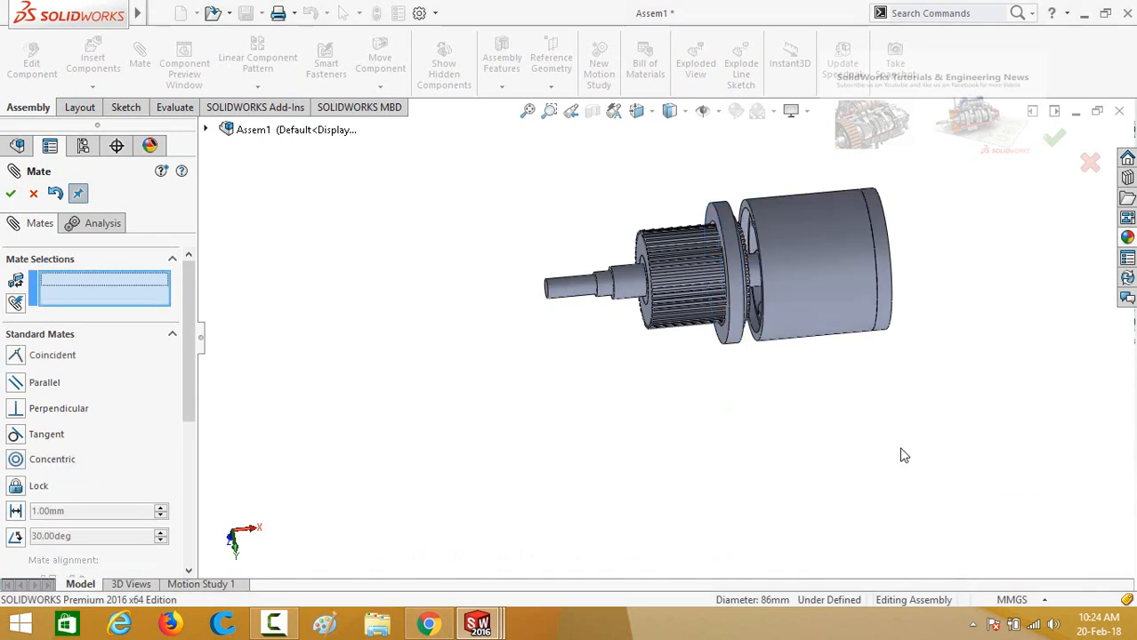
Close the open end of the Outer Casing with a coincident mate between the Side Cover's inner flange face and the casing's end face
middle_click_drag(820, 414, 797, 474)
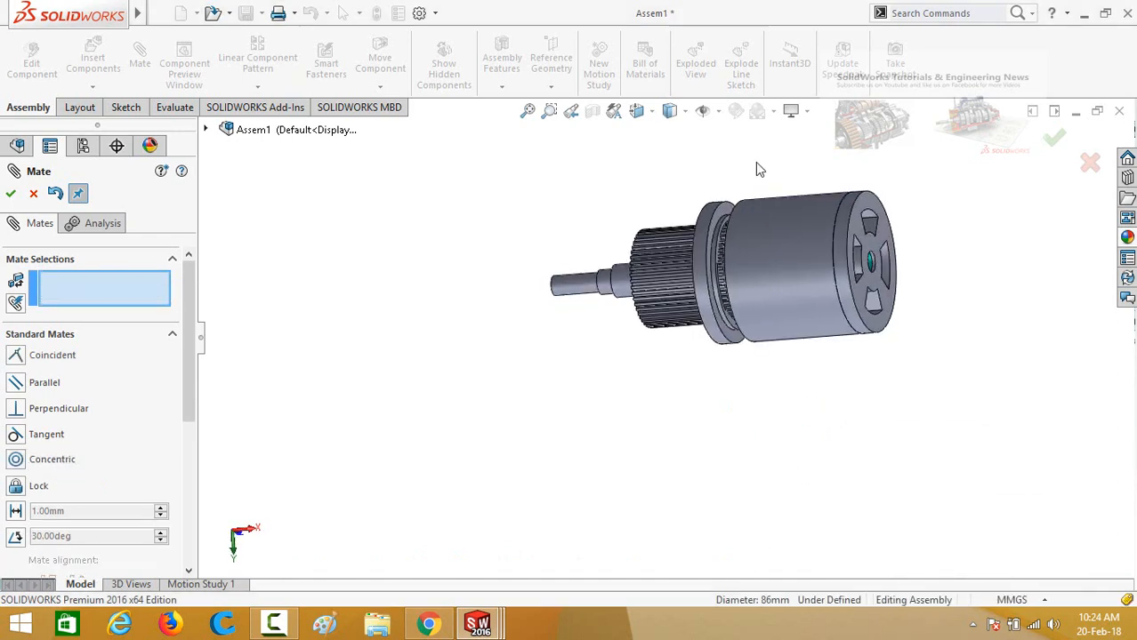
scroll(720, 218, "down", 8)
left_click(677, 300)
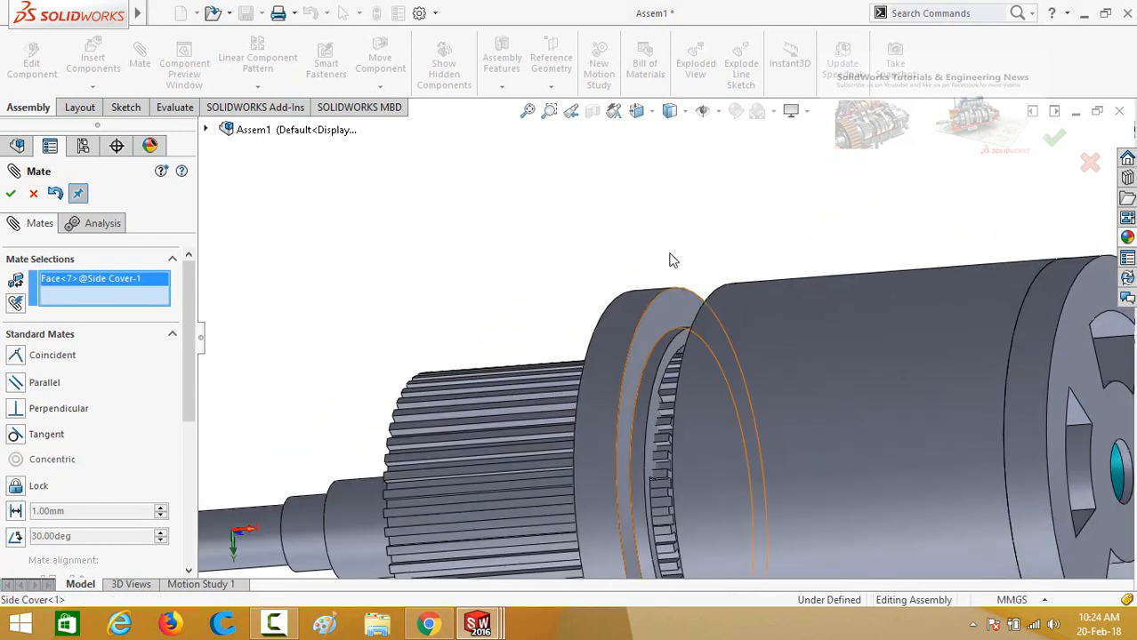
left_click(690, 298)
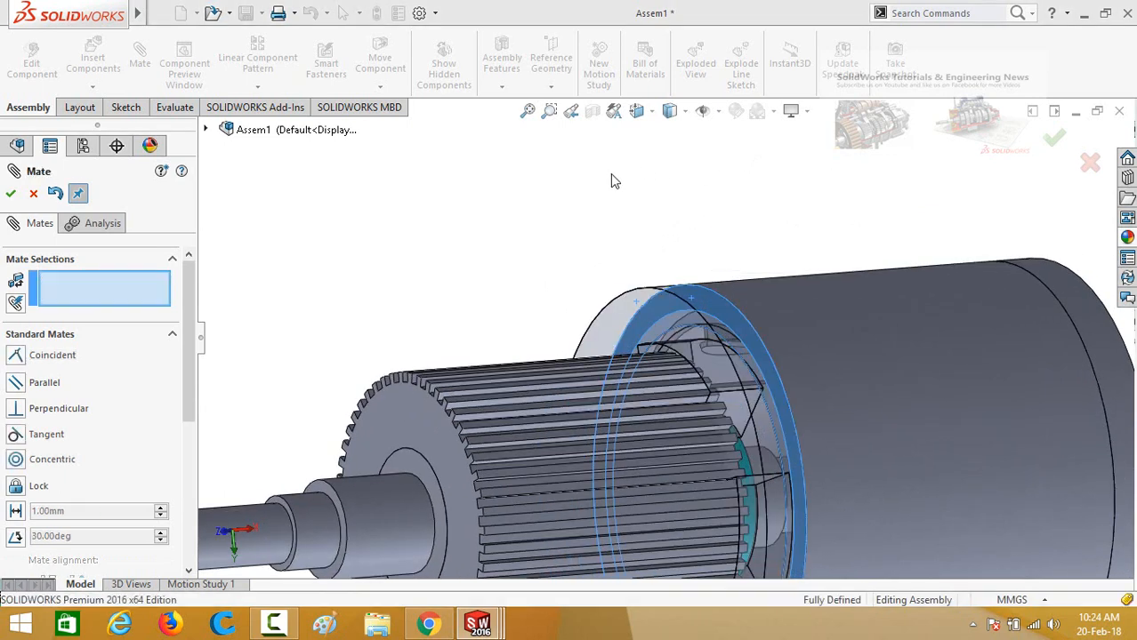
Set up a centered Width mate using the shaft's two end faces as the width references
scroll(612, 178, "up", 4)
middle_click_drag(647, 216, 624, 258)
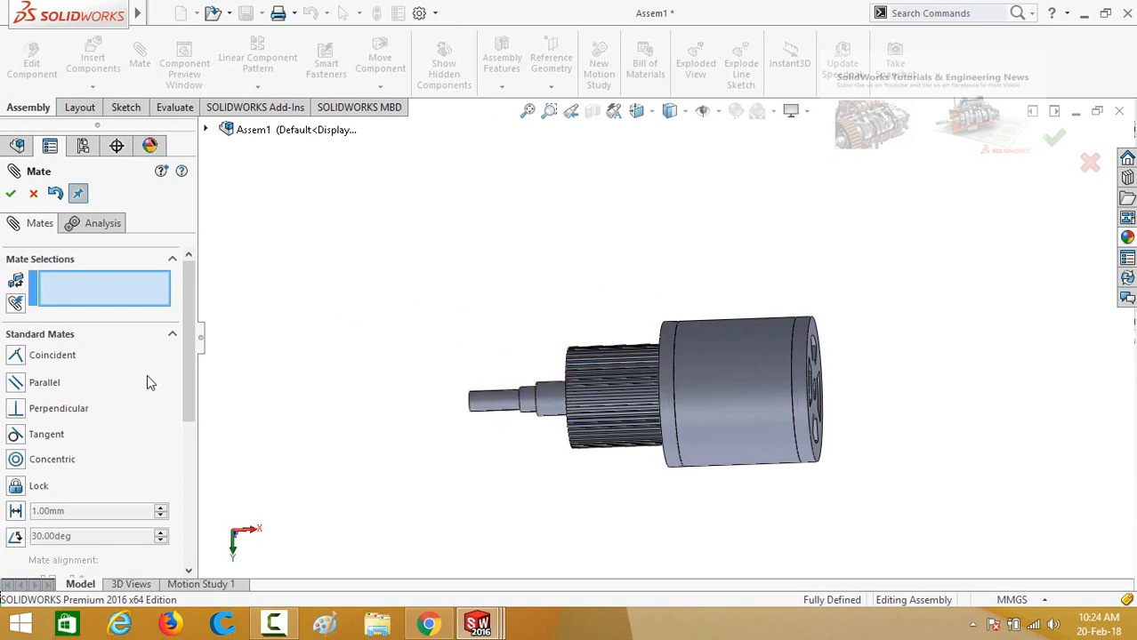
left_click_drag(185, 318, 185, 359)
left_click(41, 388)
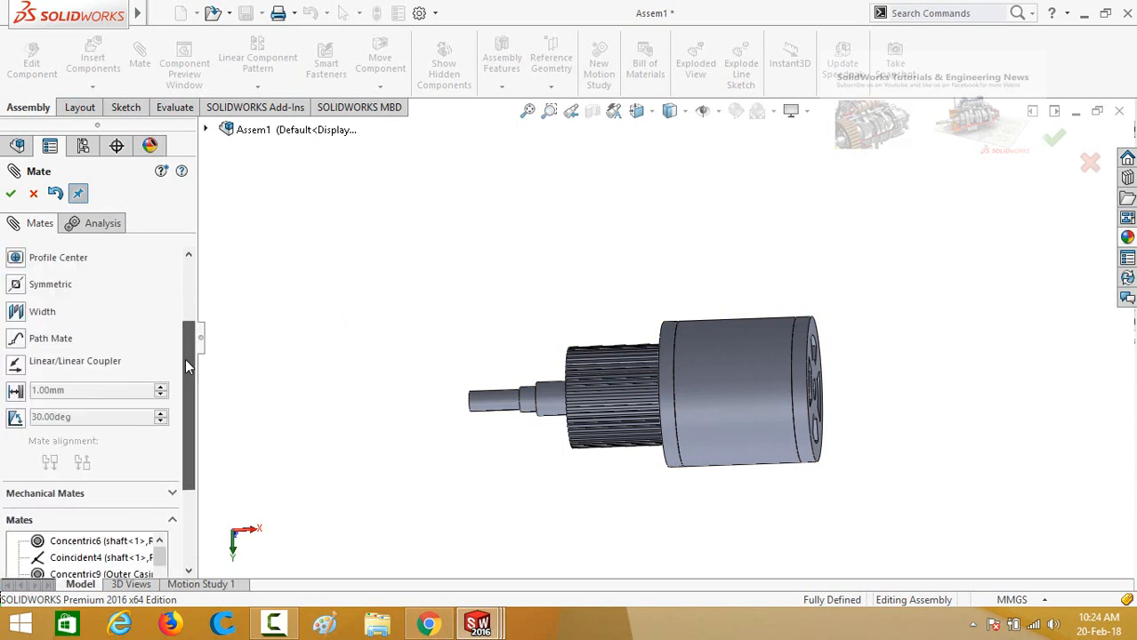
left_click(15, 312)
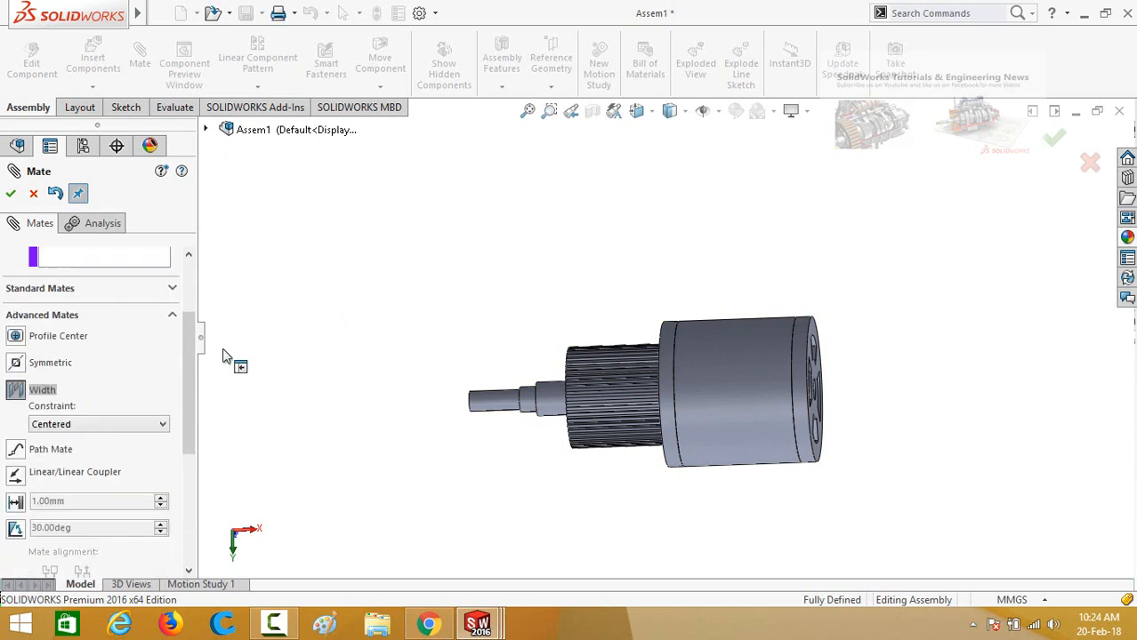
middle_click_drag(384, 350, 480, 360)
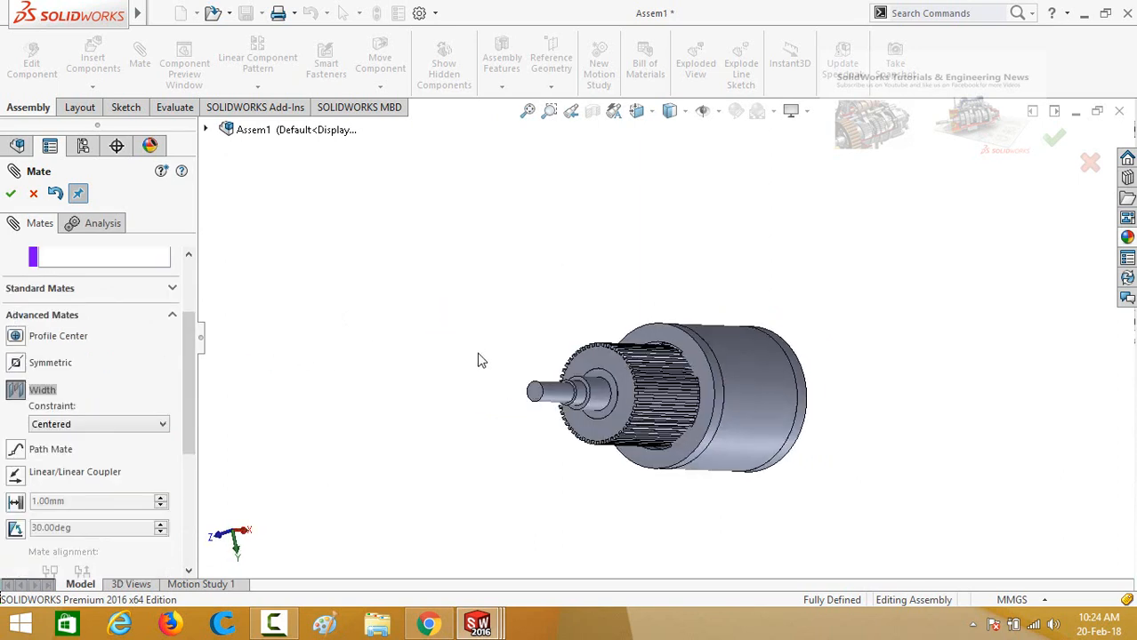
left_click(537, 392)
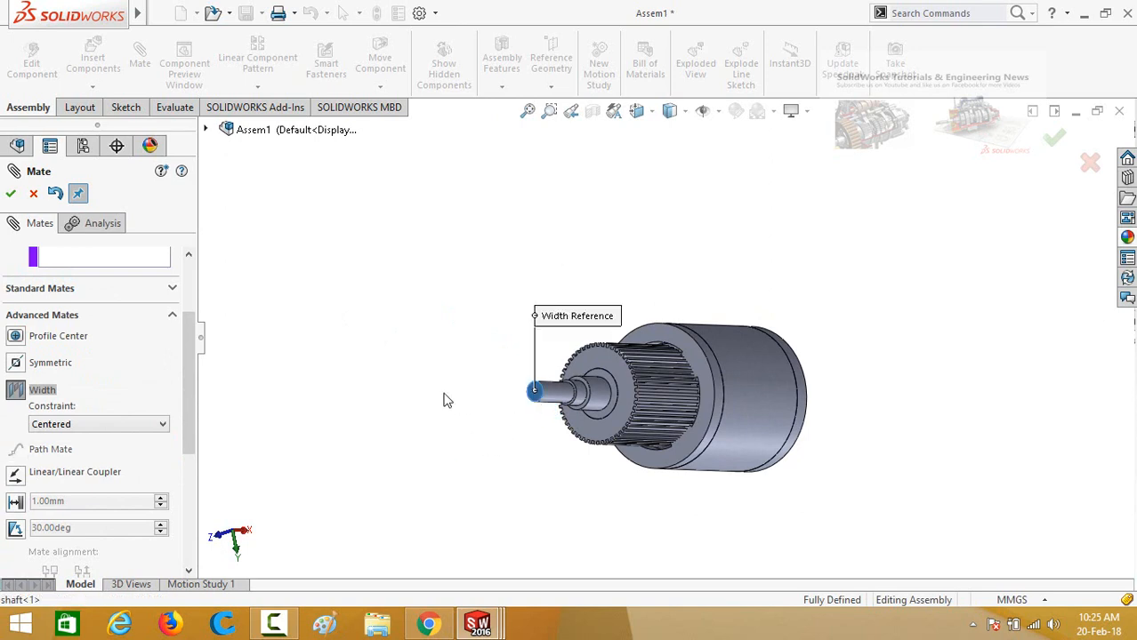
middle_click_drag(488, 332, 322, 348)
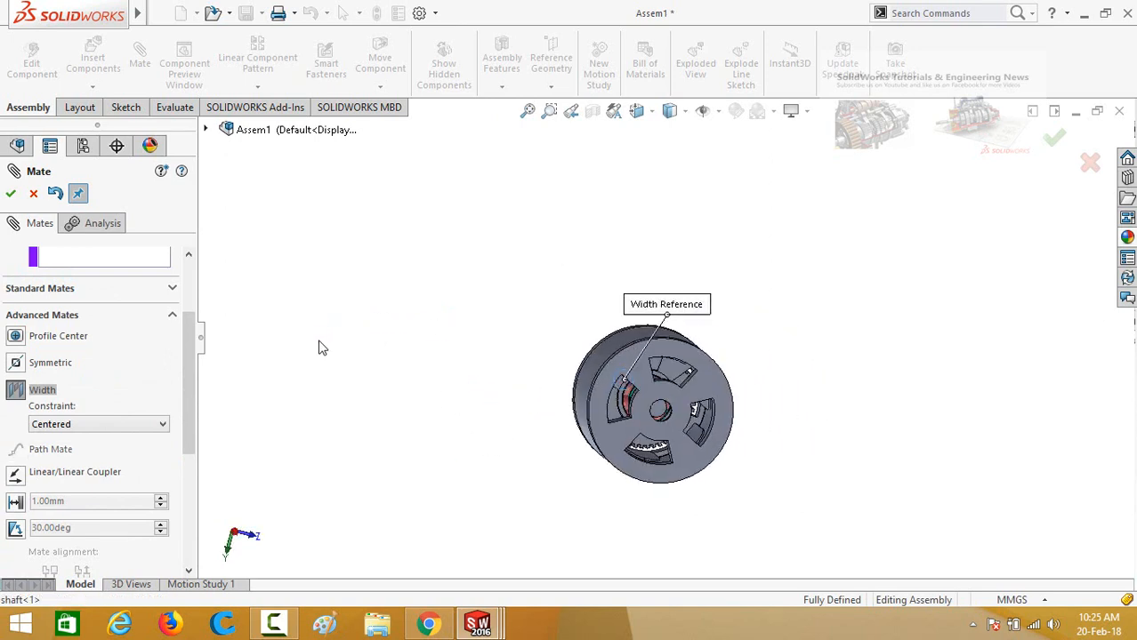
left_click(659, 409)
middle_click_drag(537, 458, 795, 477)
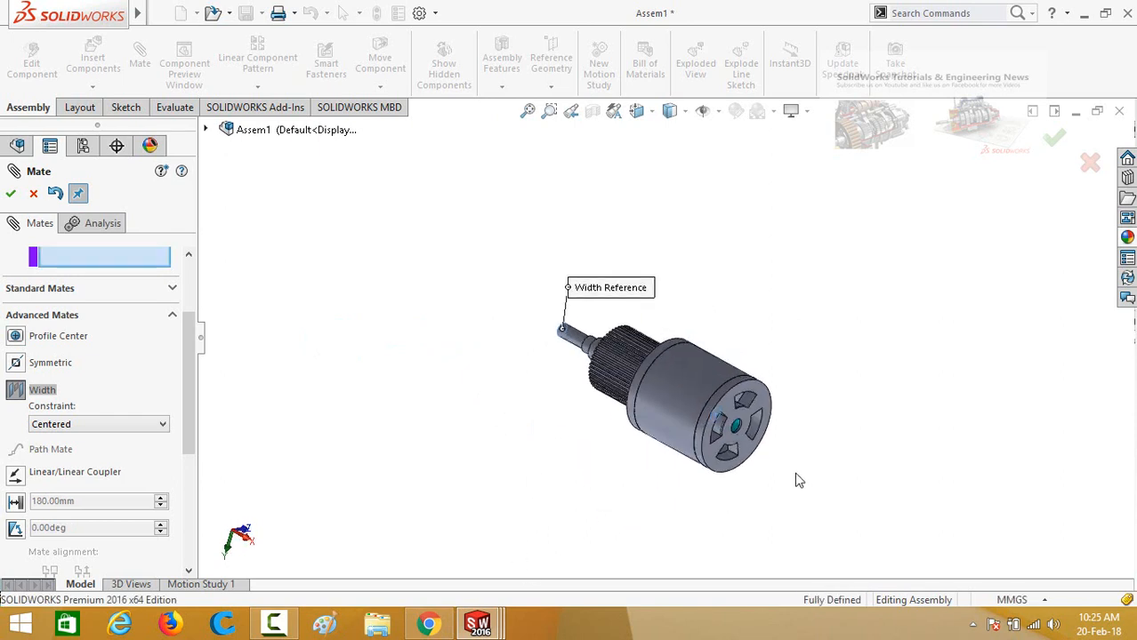
Use the outer faces of both Side Covers as tab references to center the shaft, and finish mating
left_click(745, 455)
middle_click_drag(609, 479, 729, 299)
scroll(676, 305, "down", 3)
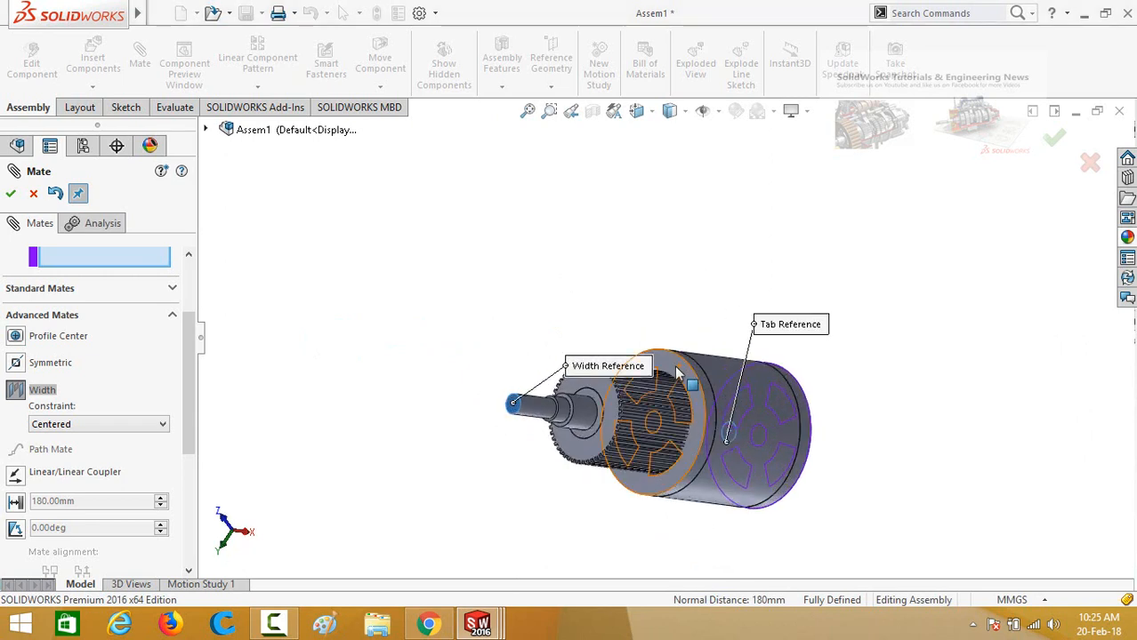
left_click(678, 363)
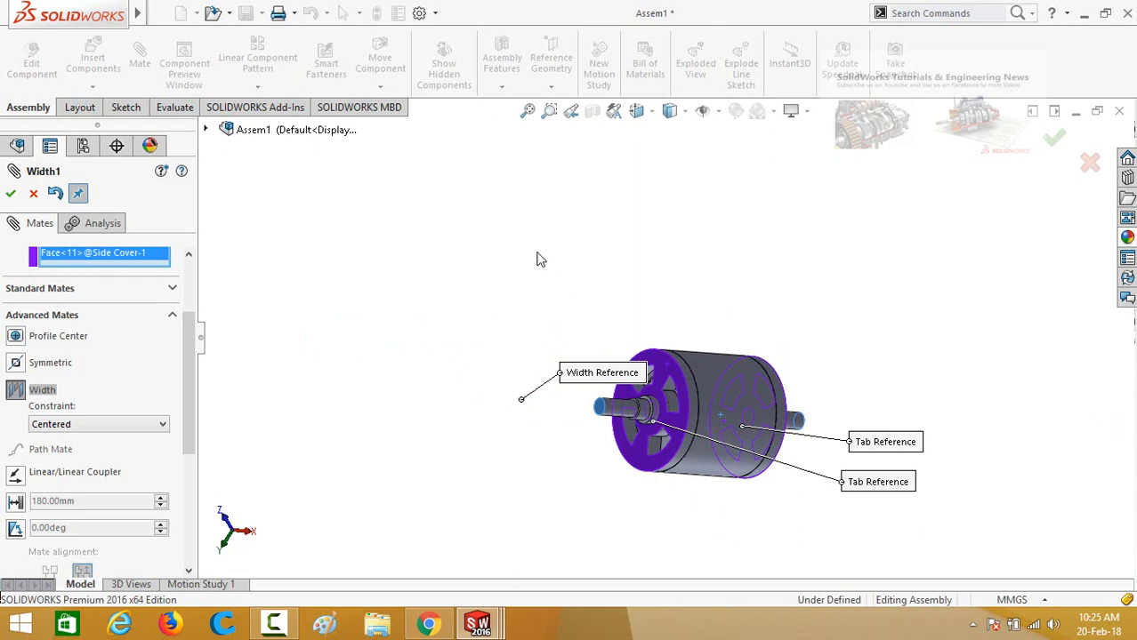
left_click(11, 194)
left_click(10, 196)
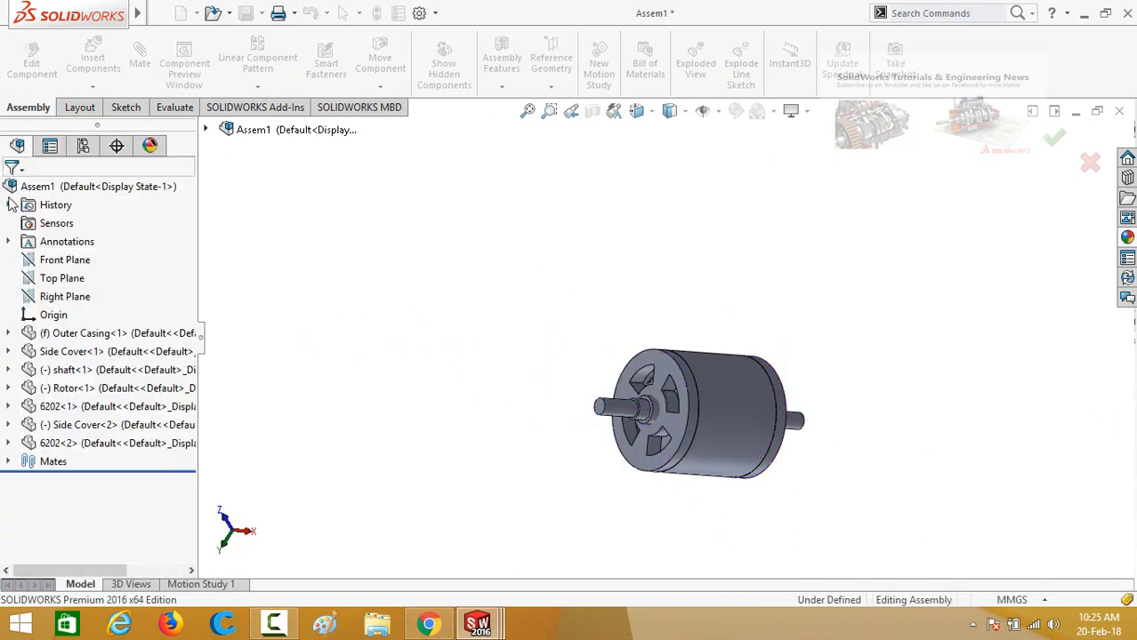
Inspect the Rotor through the Side Cover openings and test its rotation inside the closed motor
middle_click_drag(547, 374, 405, 376)
scroll(725, 373, "down", 3)
scroll(727, 374, "down", 2)
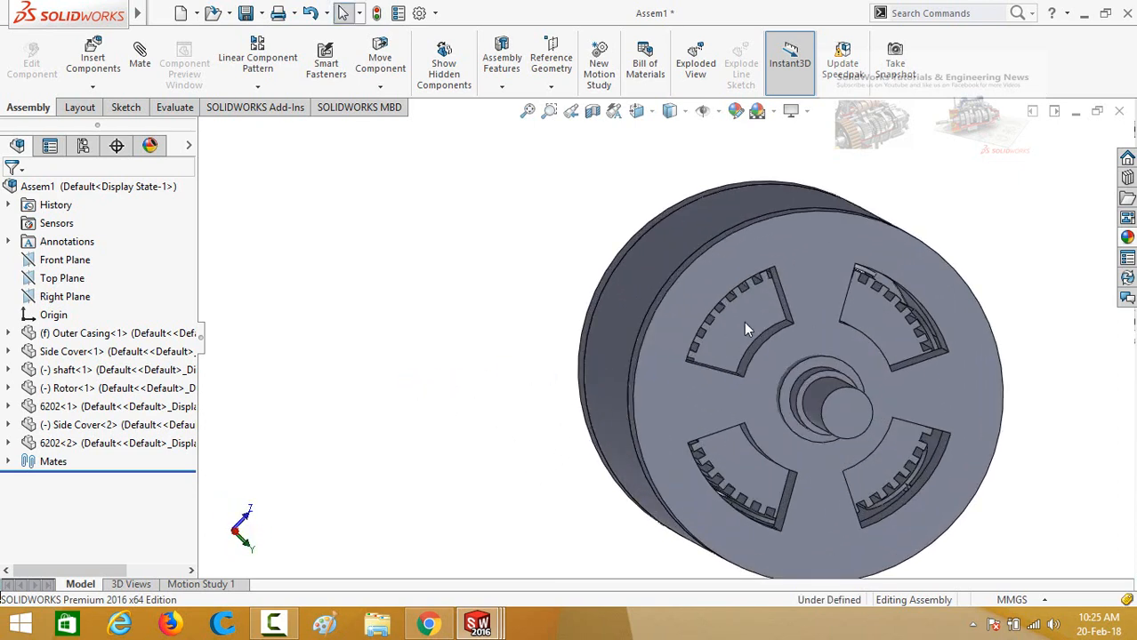
left_click(726, 346)
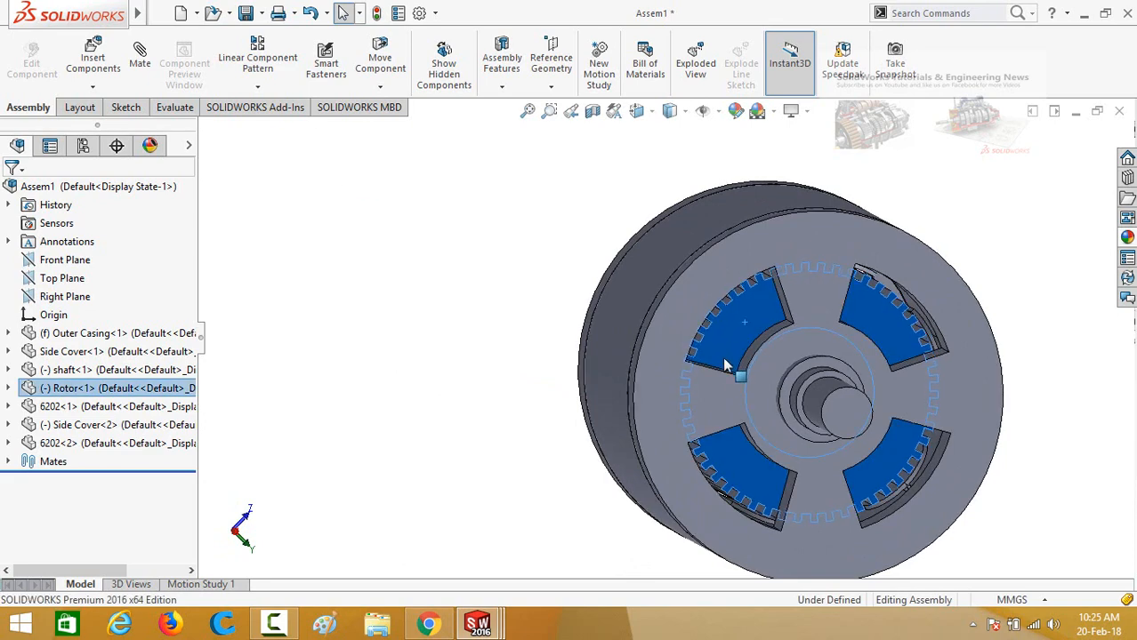
left_click_drag(723, 411, 451, 386)
left_click(491, 362)
Apply a green color to the Outer Casing
middle_click_drag(491, 363, 590, 329)
left_click(680, 288)
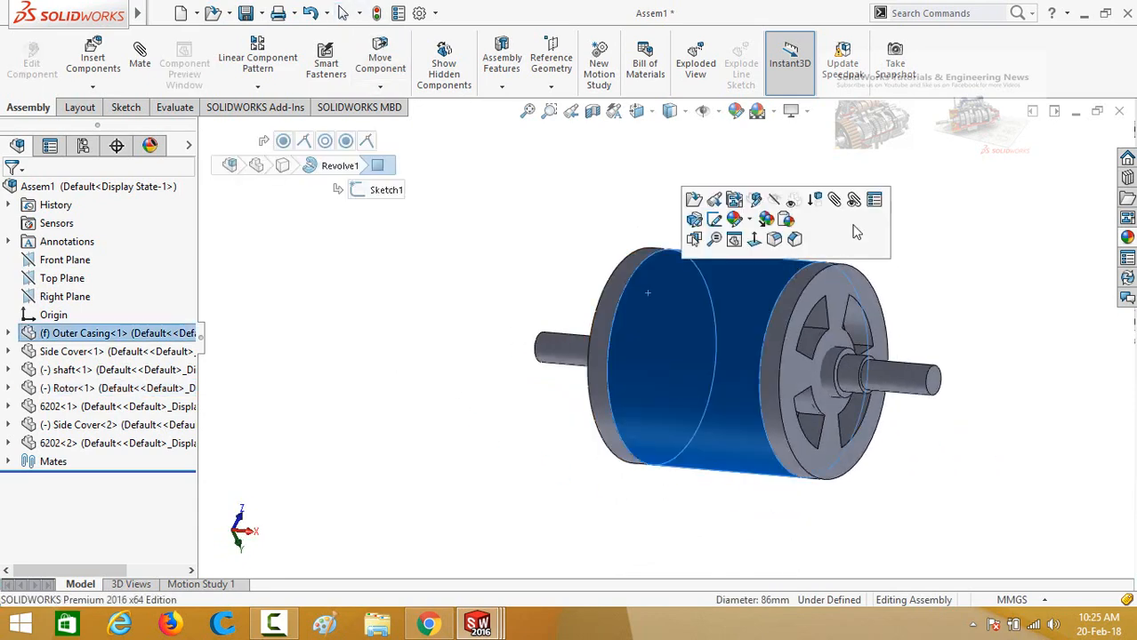
left_click(749, 221)
left_click(779, 255)
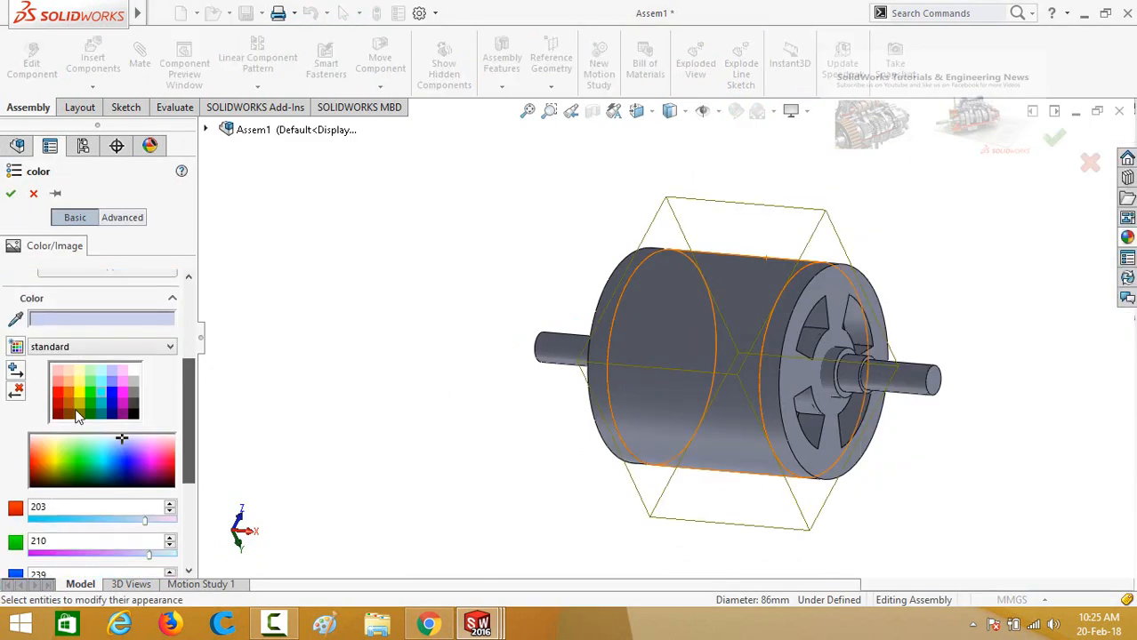
left_click(89, 402)
left_click(12, 194)
Apply a bright red color to both Side Covers
left_click(618, 274)
left_click(688, 207)
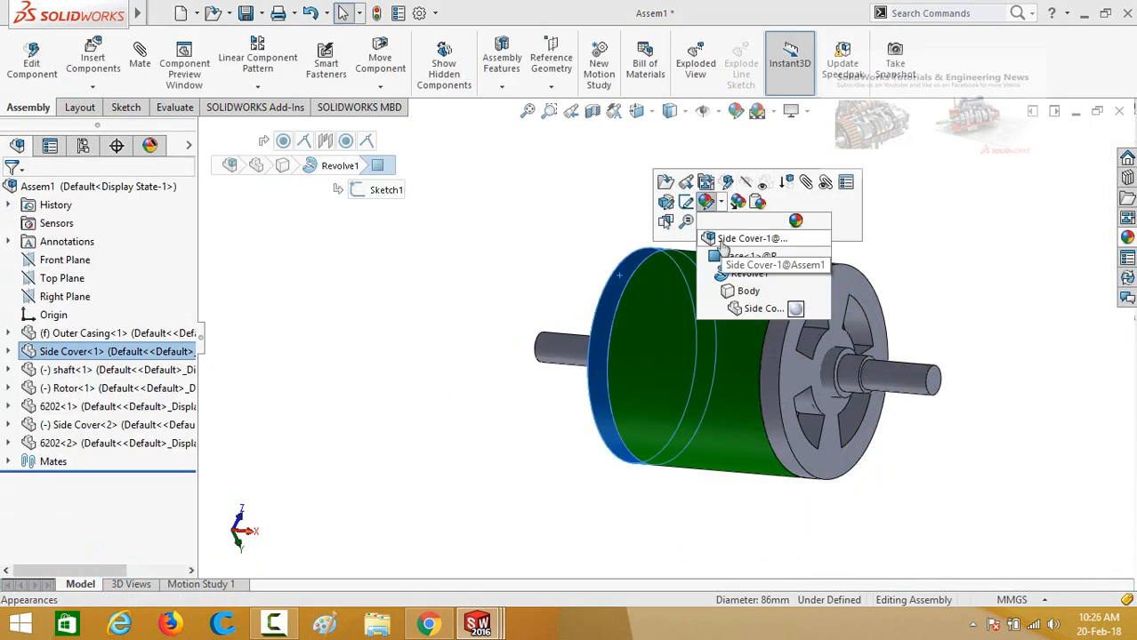
left_click_drag(189, 388, 188, 438)
left_click(57, 455)
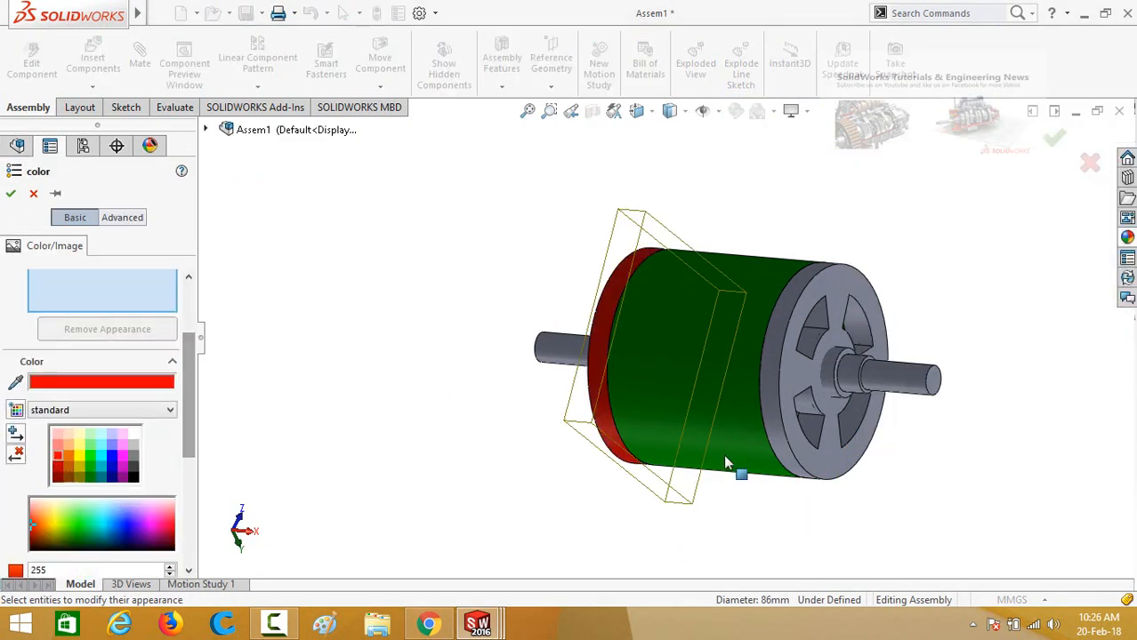
left_click(772, 363)
left_click(10, 193)
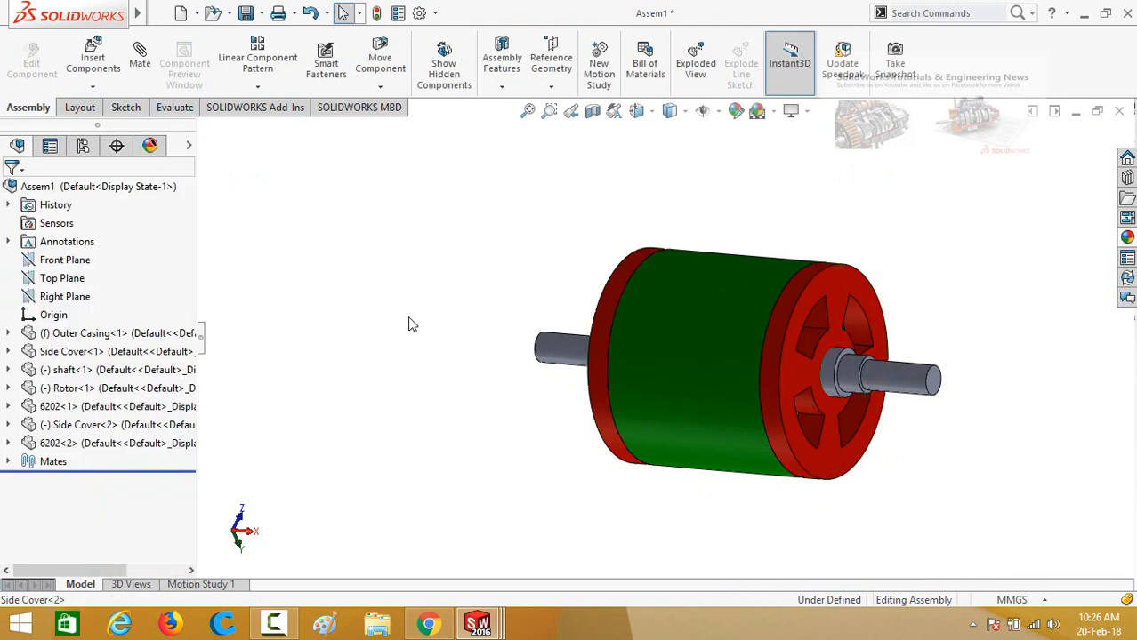
Try purple and grey on the shaft, then apply a dark red color to the whole part
left_click(576, 347)
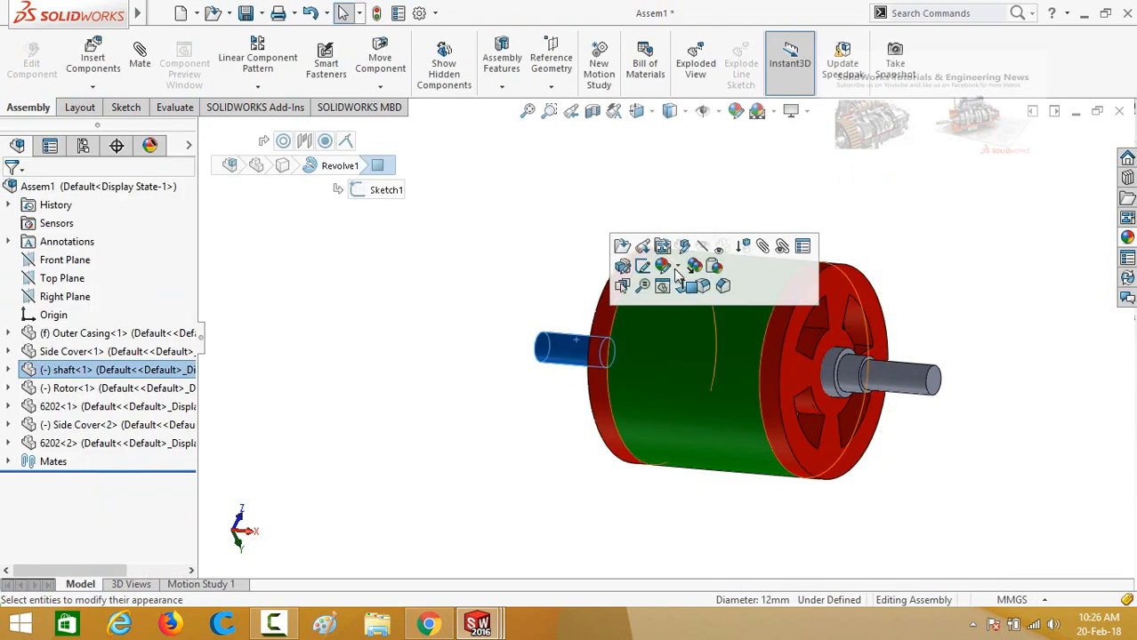
left_click(673, 268)
left_click(706, 372)
left_click(123, 428)
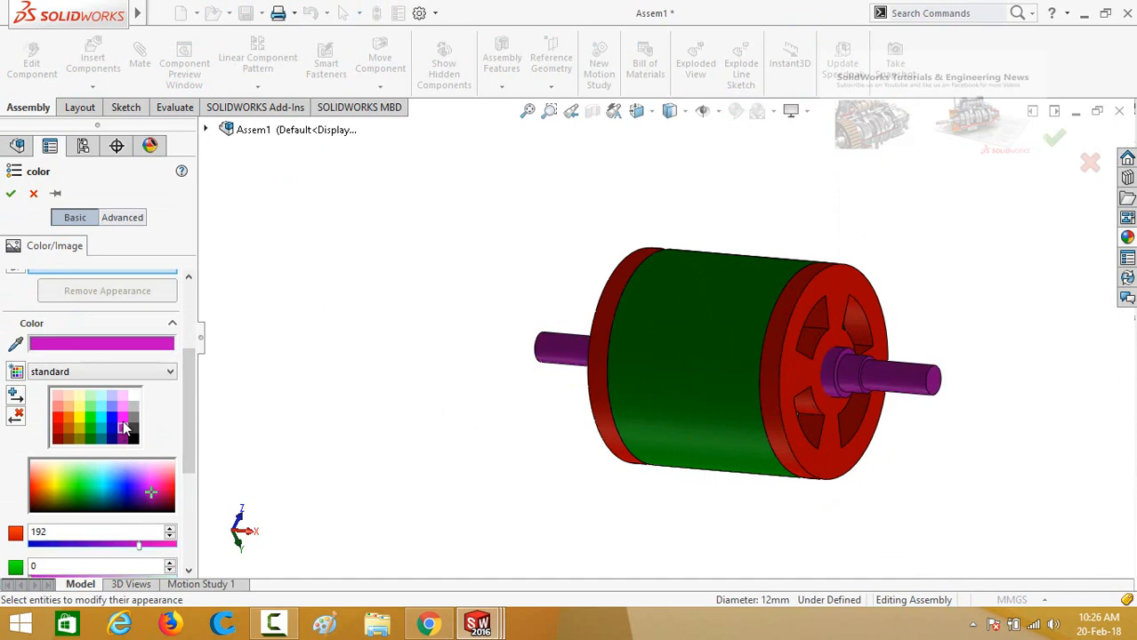
left_click(134, 417)
left_click(57, 428)
left_click(10, 193)
Apply a yellow color to the whole Rotor part
left_click(722, 325)
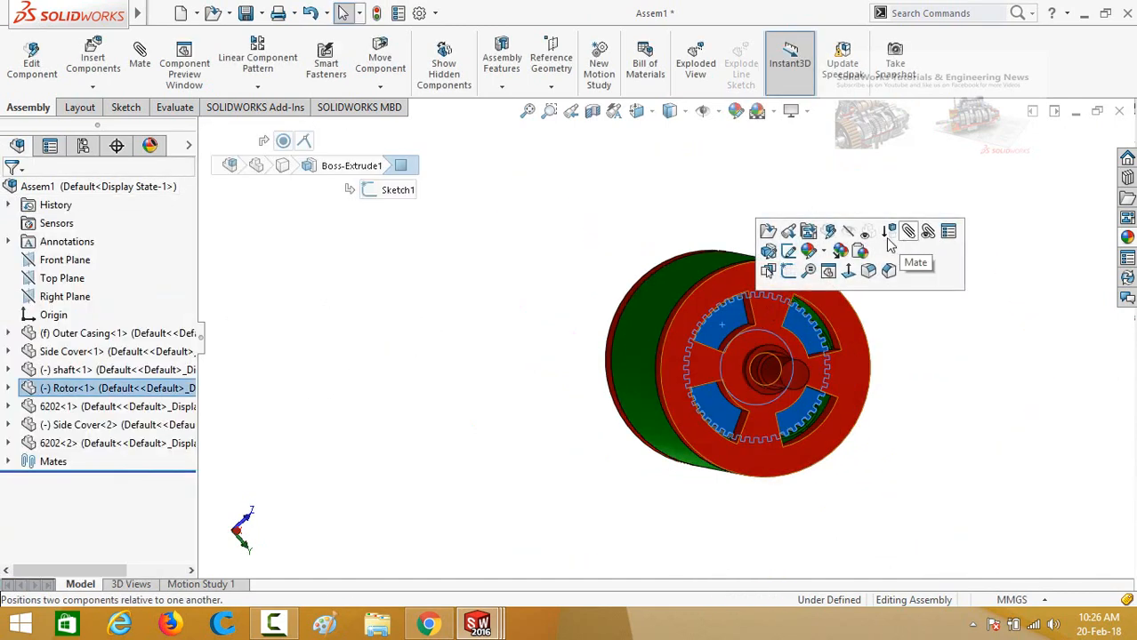
left_click(809, 251)
left_click(849, 360)
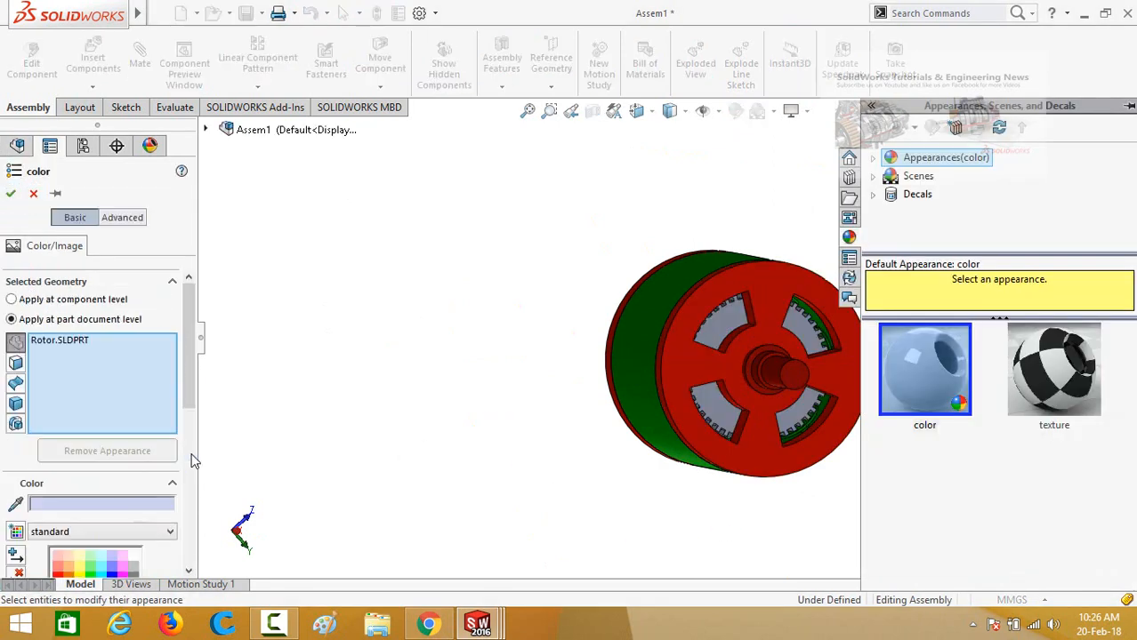
left_click_drag(187, 382, 183, 449)
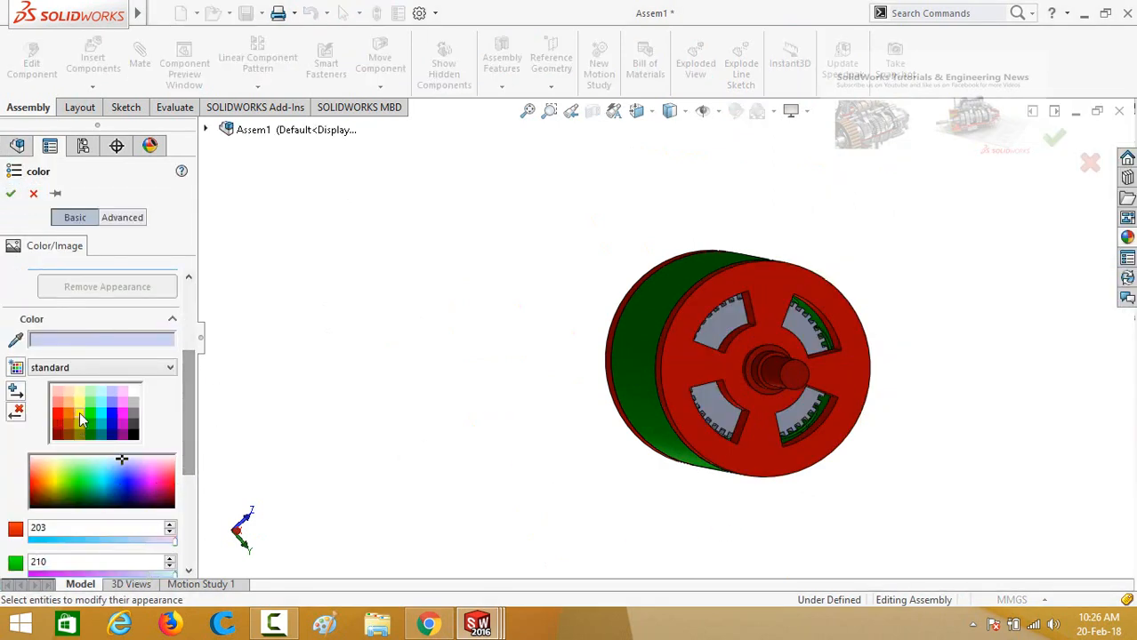
left_click(80, 414)
left_click(11, 193)
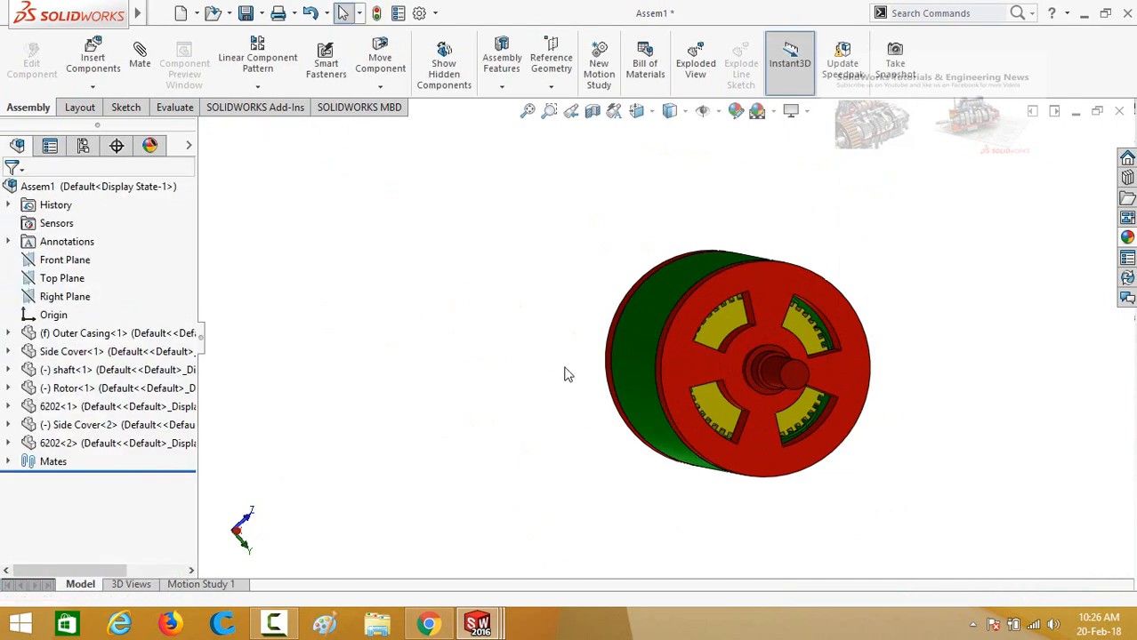
Measure the distance between the two shaft shoulder faces at opposite ends of the motor with Smart Dimension
middle_click_drag(479, 303, 531, 268)
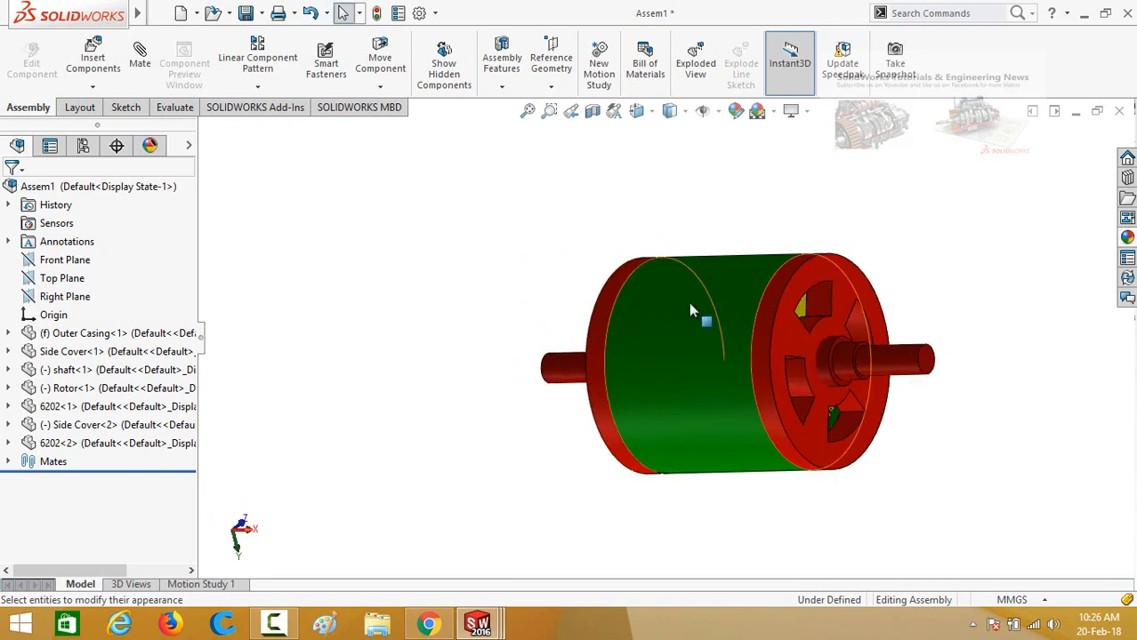
middle_click_drag(690, 310, 717, 300)
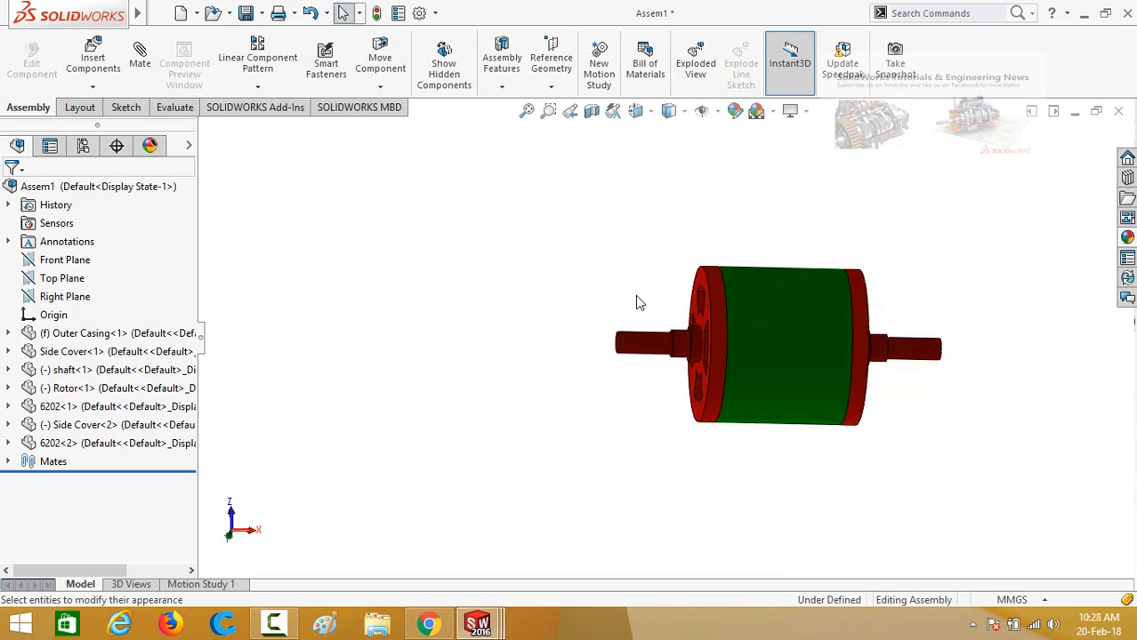
scroll(637, 301, "down", 1)
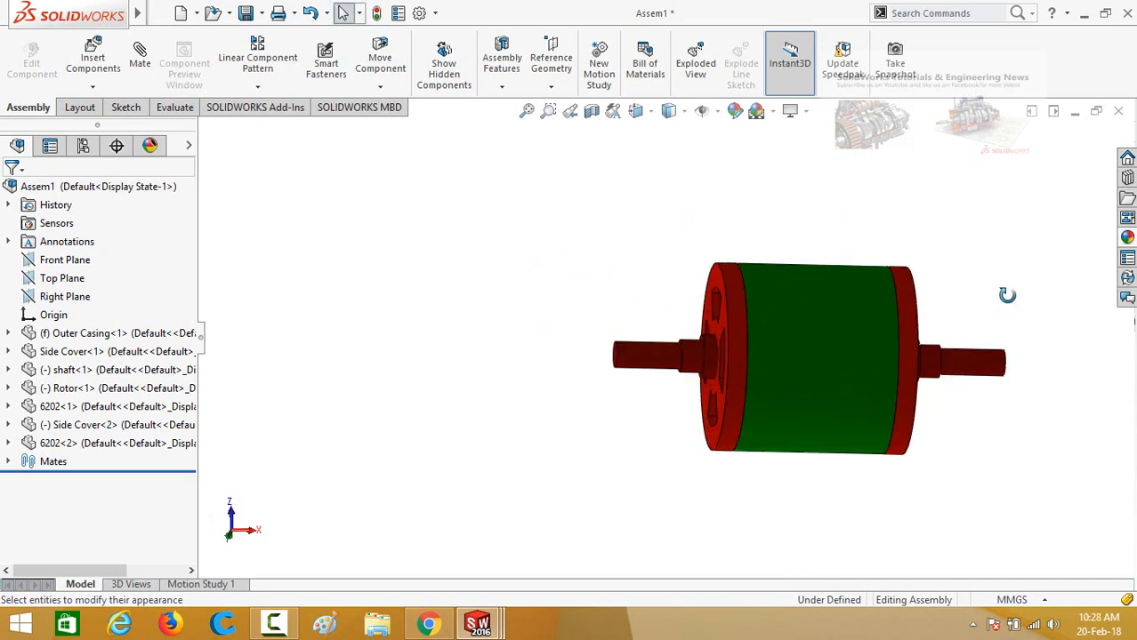
middle_click_drag(1006, 295, 948, 351)
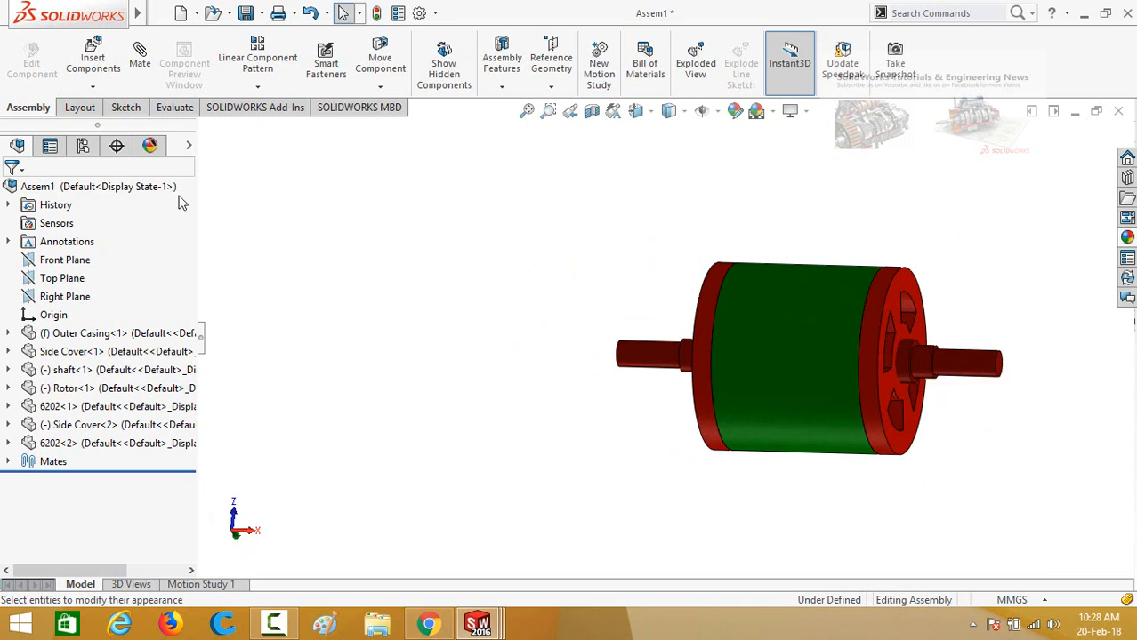
left_click(80, 109)
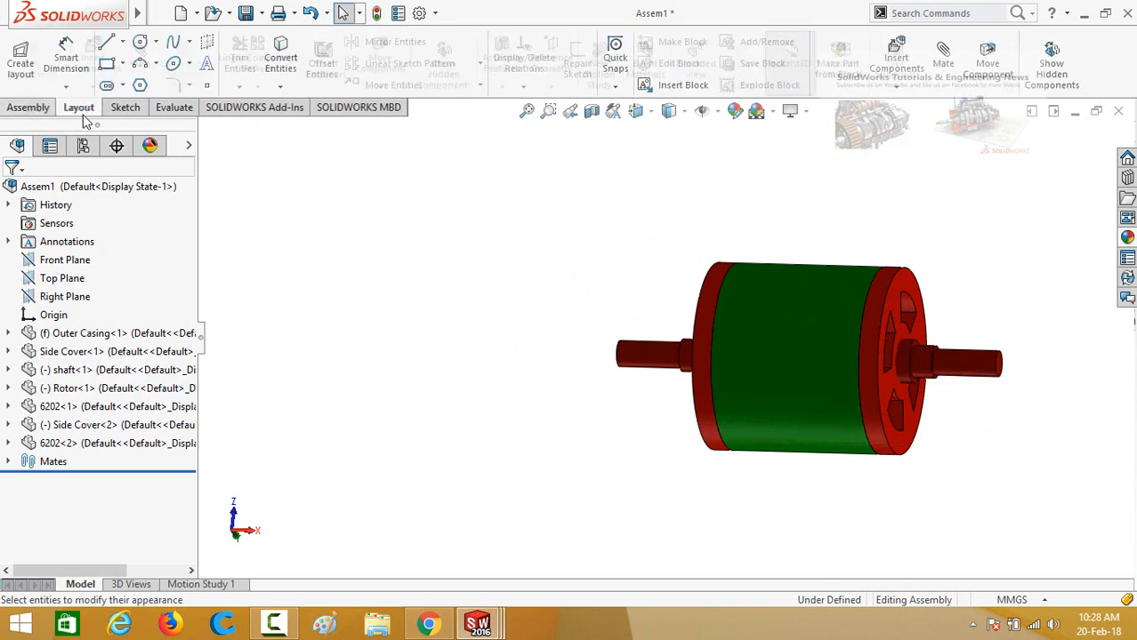
left_click(66, 55)
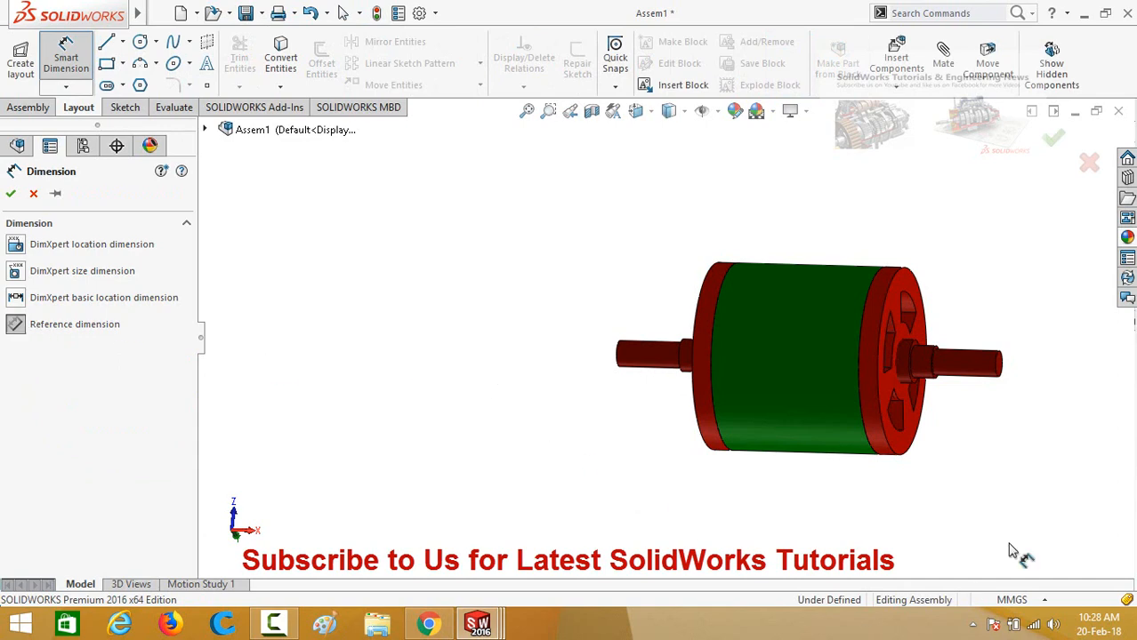
scroll(964, 426, "down", 6)
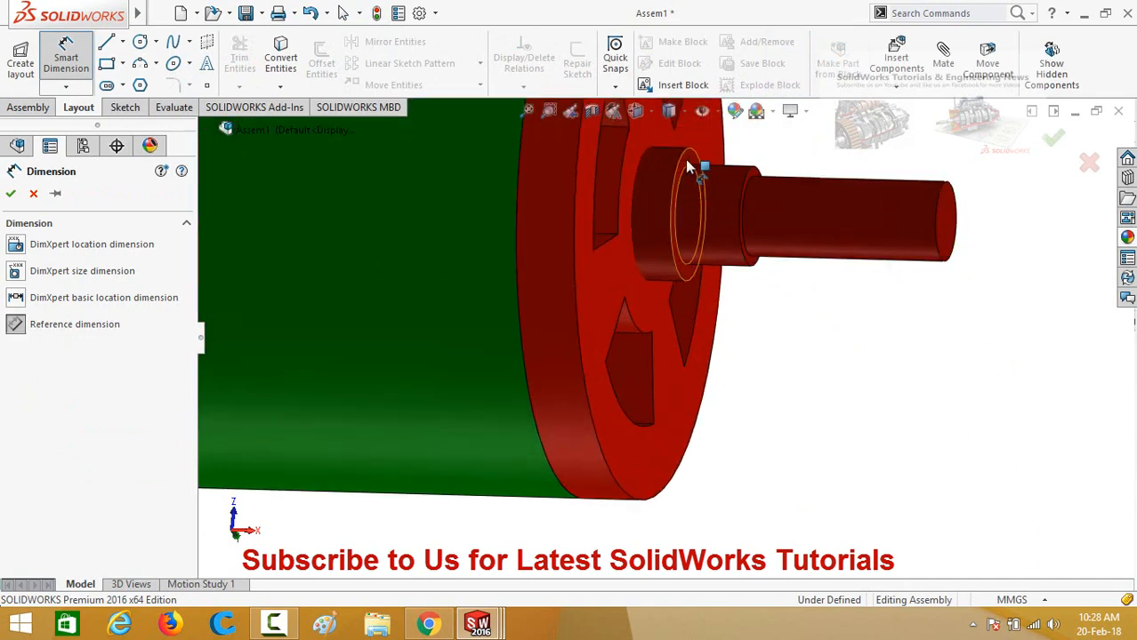
left_click(688, 166)
scroll(883, 500, "up", 6)
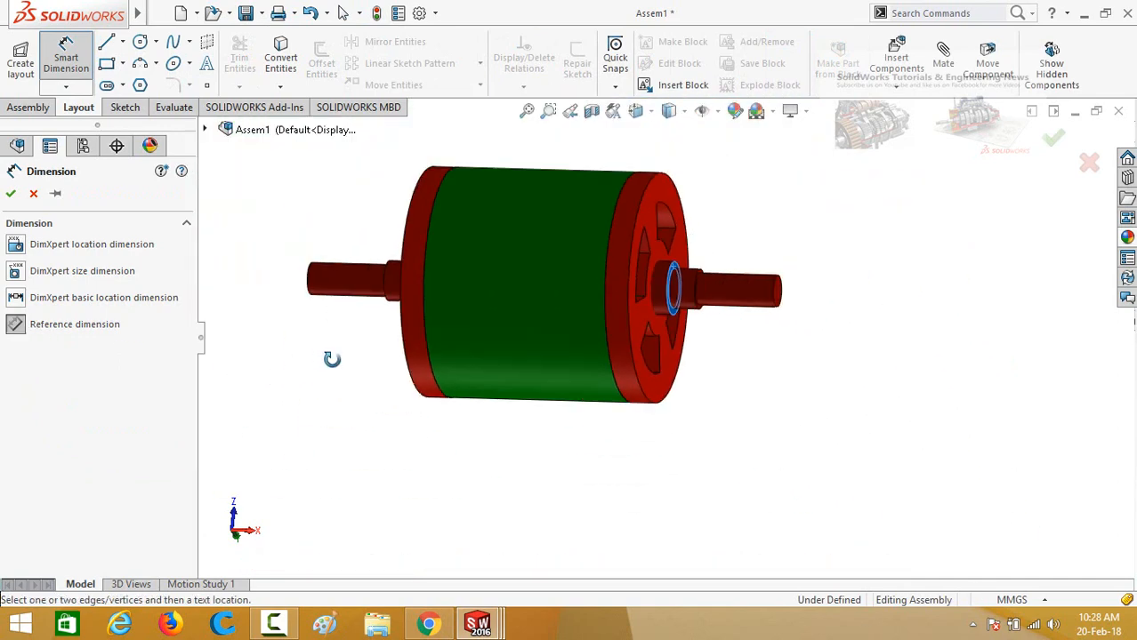
middle_click_drag(332, 359, 394, 406)
scroll(469, 287, "down", 3)
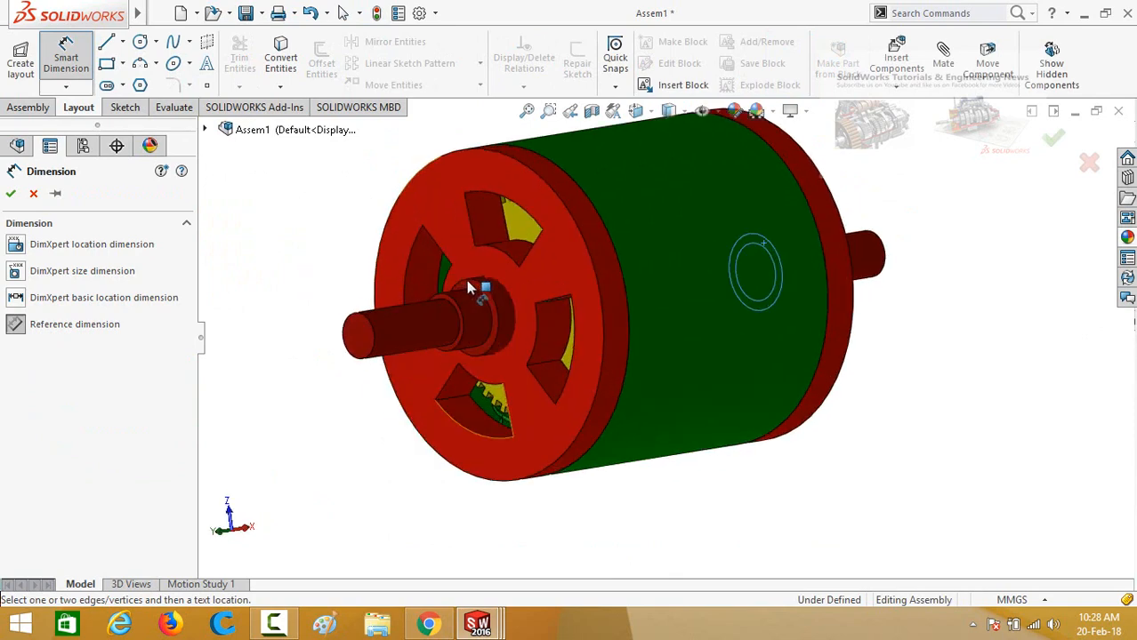
scroll(477, 286, "down", 2)
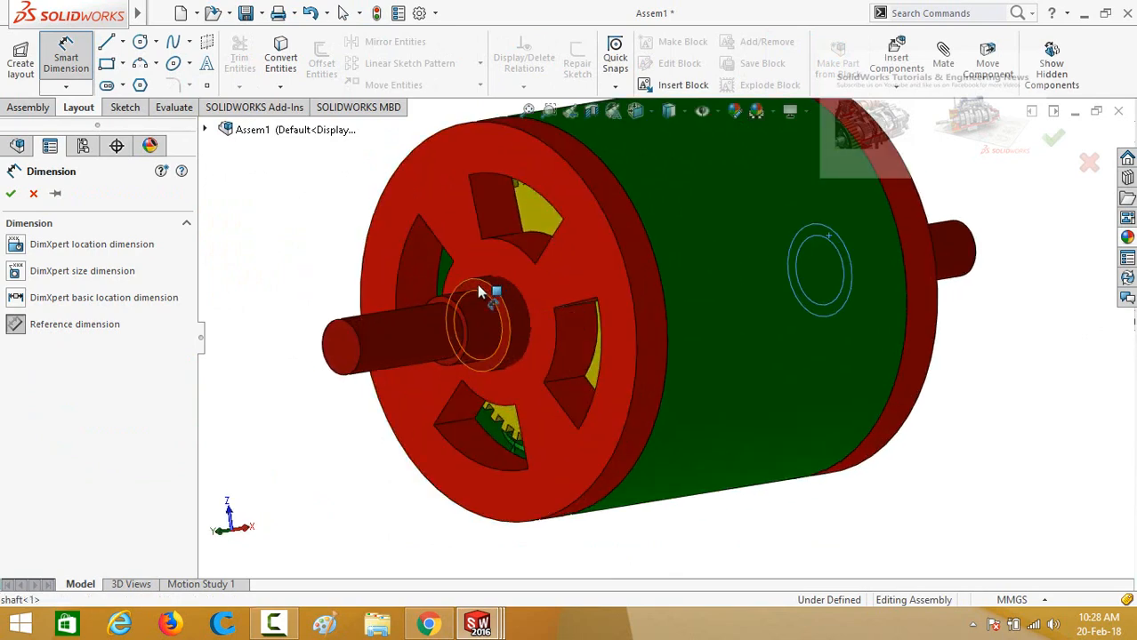
left_click(478, 286)
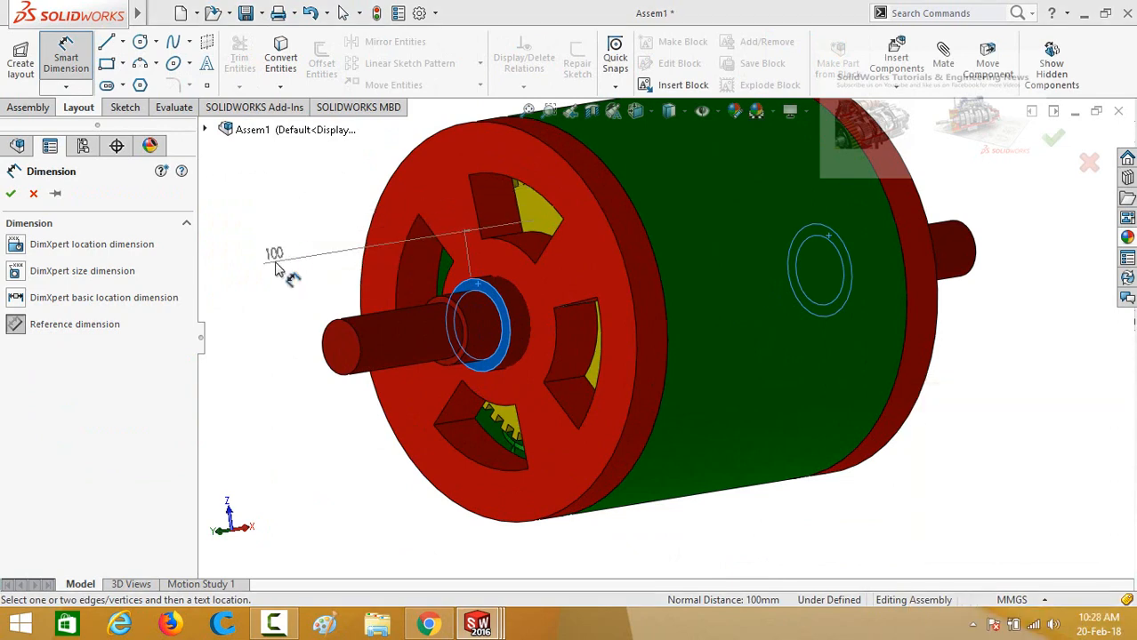
key("Escape")
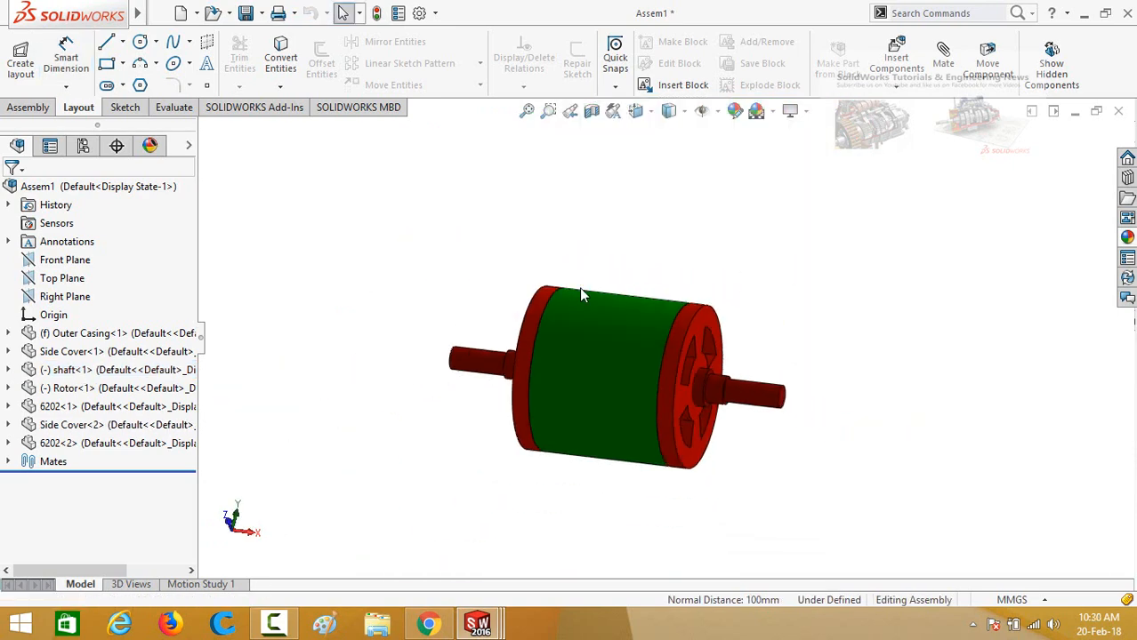
Open the Outer Casing part from the assembly and edit Sketch1 of its Revolve1 feature
left_click(581, 365)
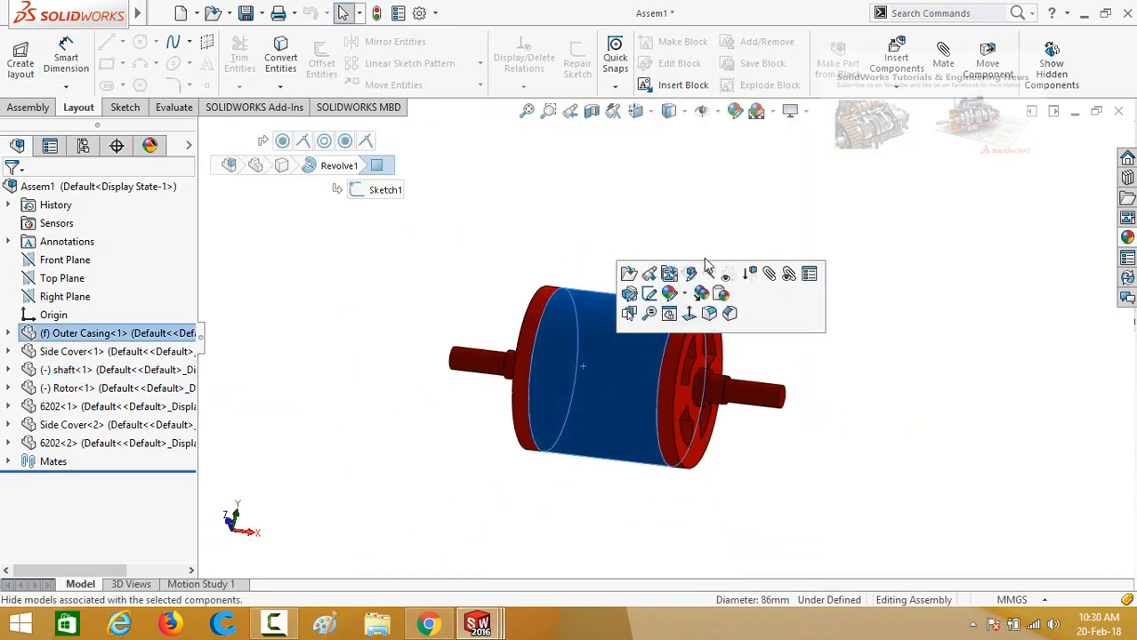
left_click(627, 278)
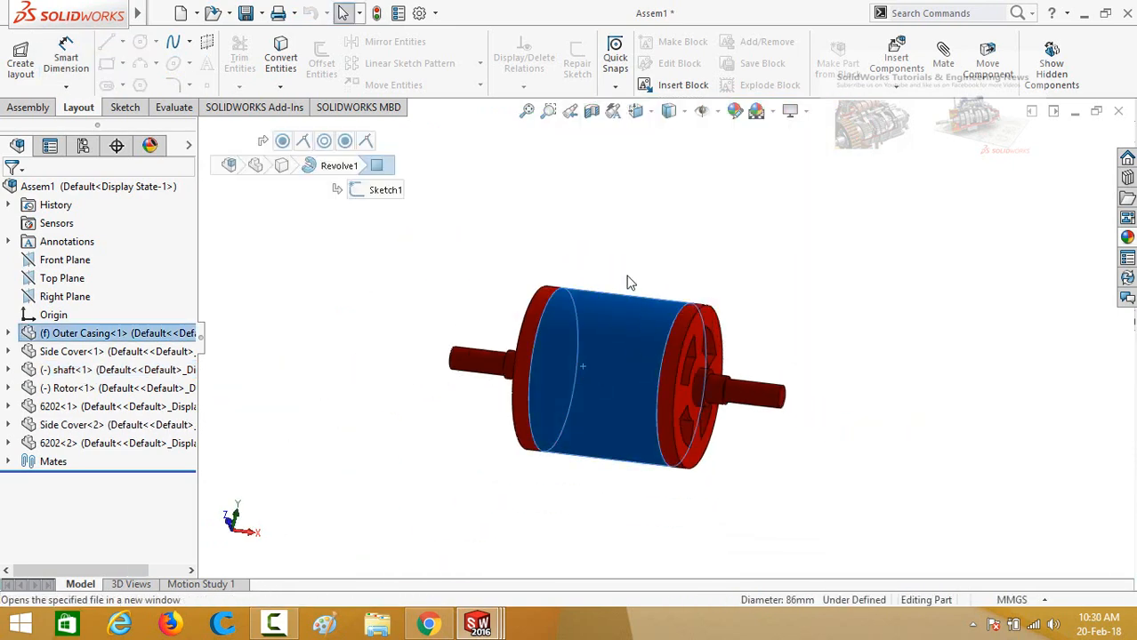
middle_click_drag(463, 347, 424, 398)
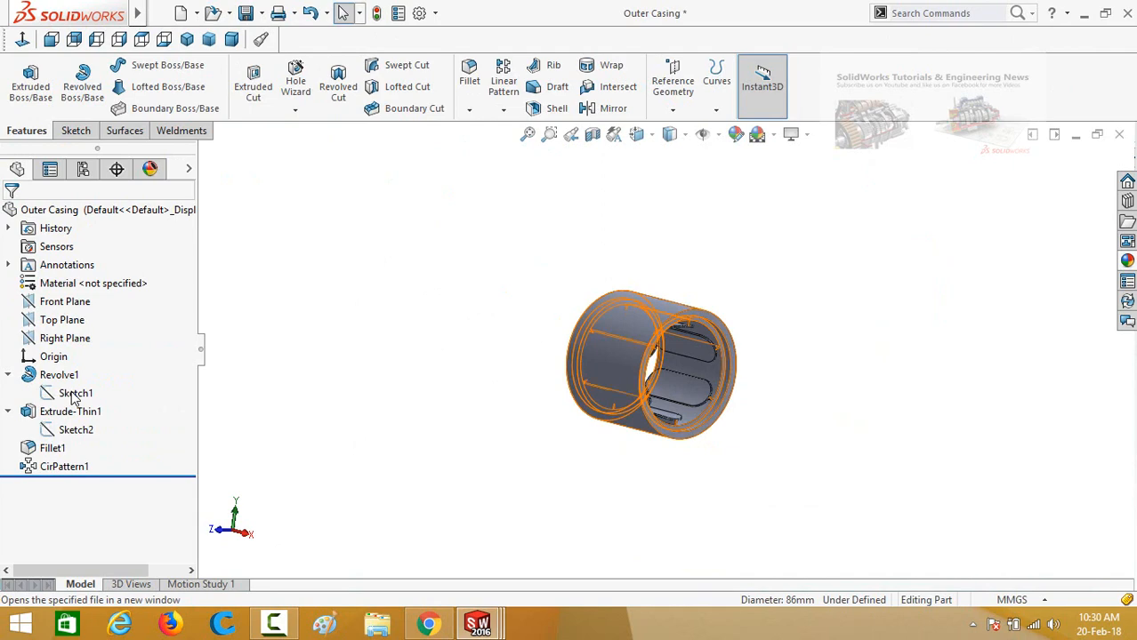
left_click(74, 398)
left_click(87, 349)
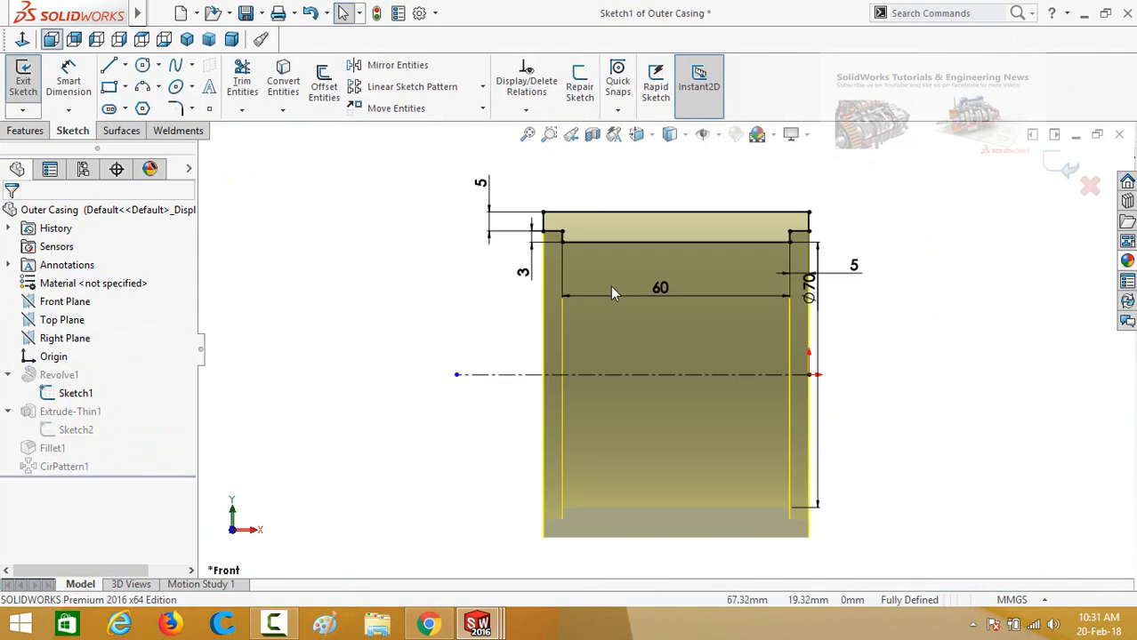
Set the casing profile's inner length between the end recesses to 100 mm and update the assembly with the modified part
double_click(666, 297)
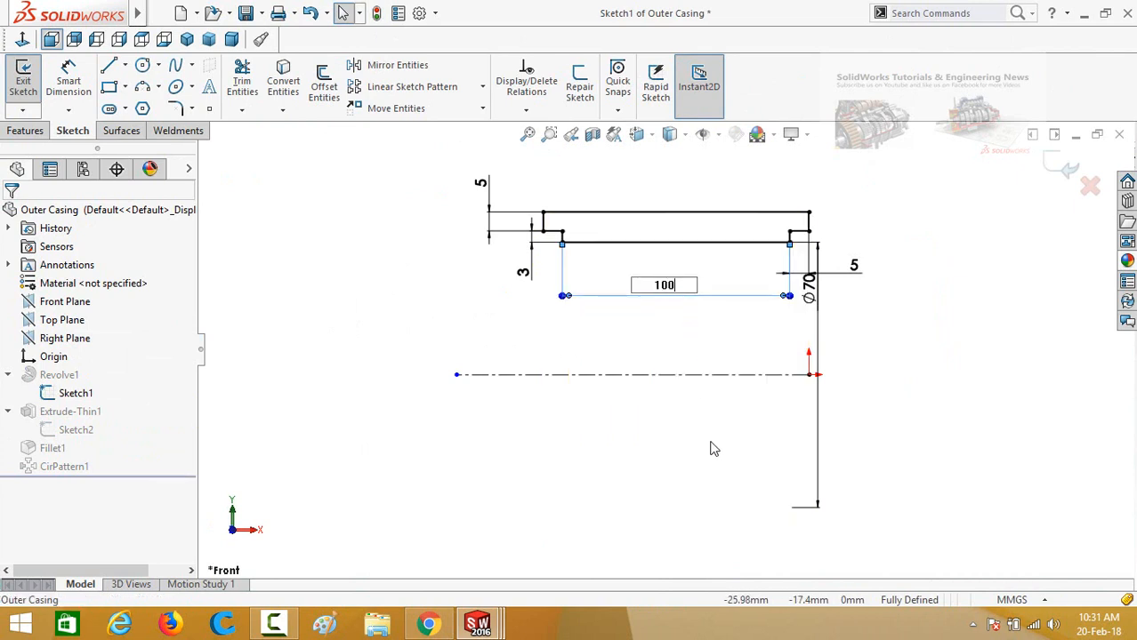
key("Return")
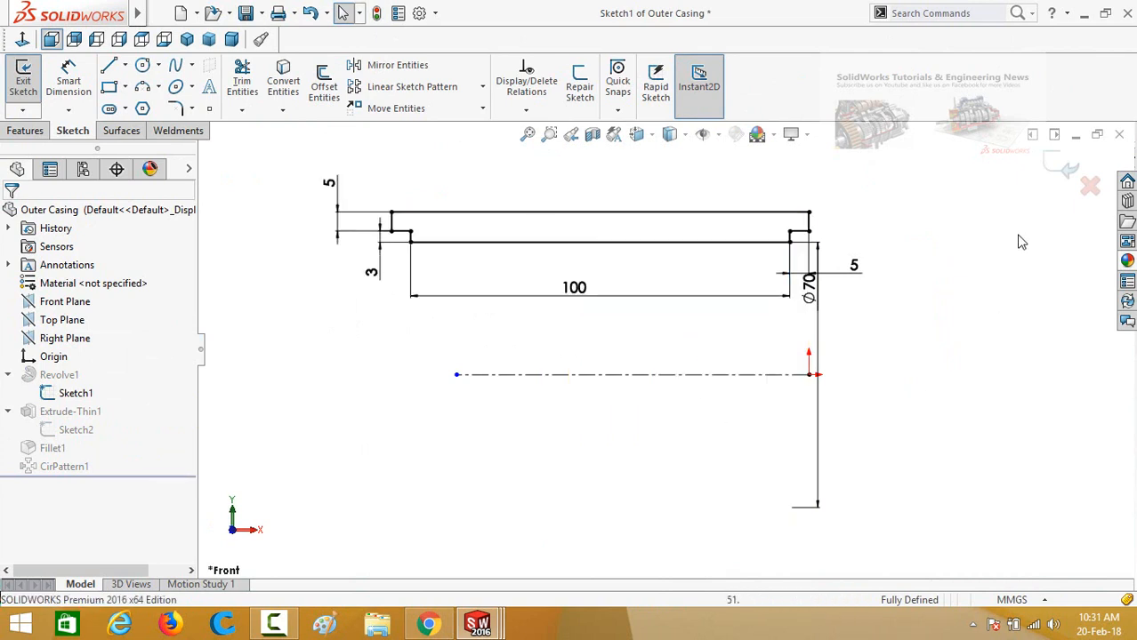
left_click(1056, 170)
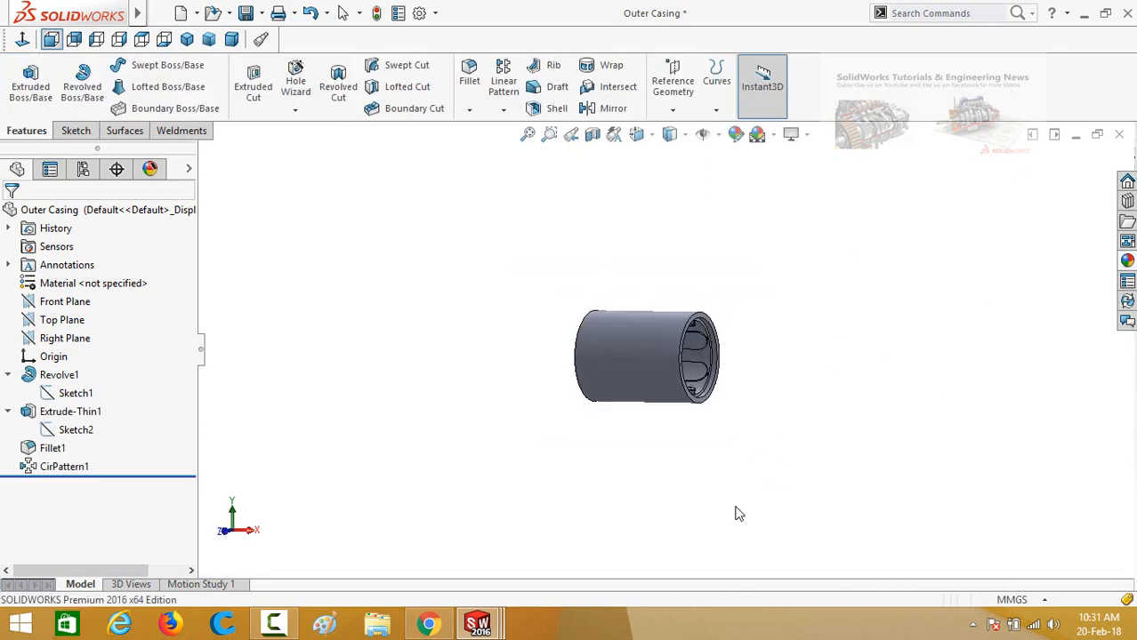
mouse_move(478, 623)
left_click(959, 527)
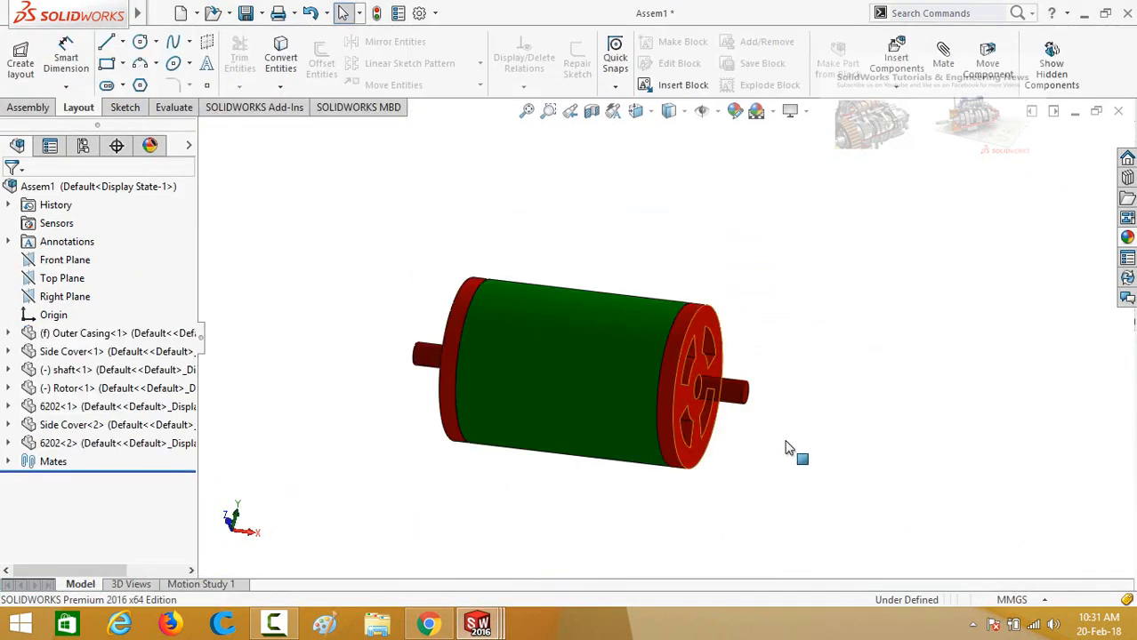
Create a new exploded view for the Default configuration and move Side Cover<2> away from the casing along the X axis
middle_click_drag(436, 397, 435, 307)
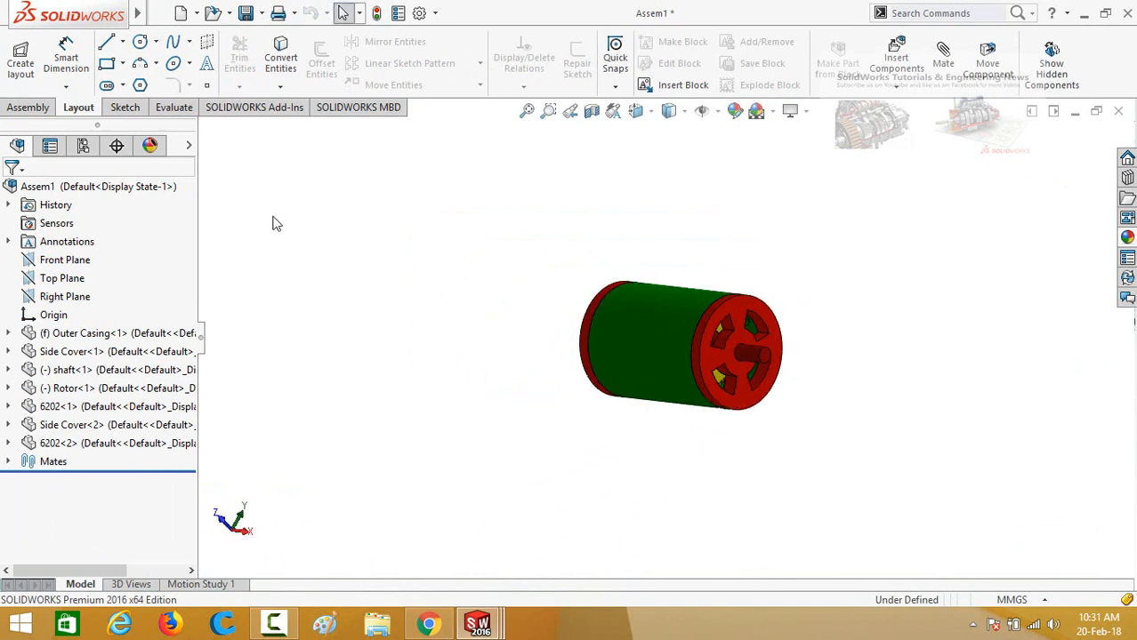
middle_click_drag(378, 261, 306, 279)
middle_click_drag(655, 231, 605, 301)
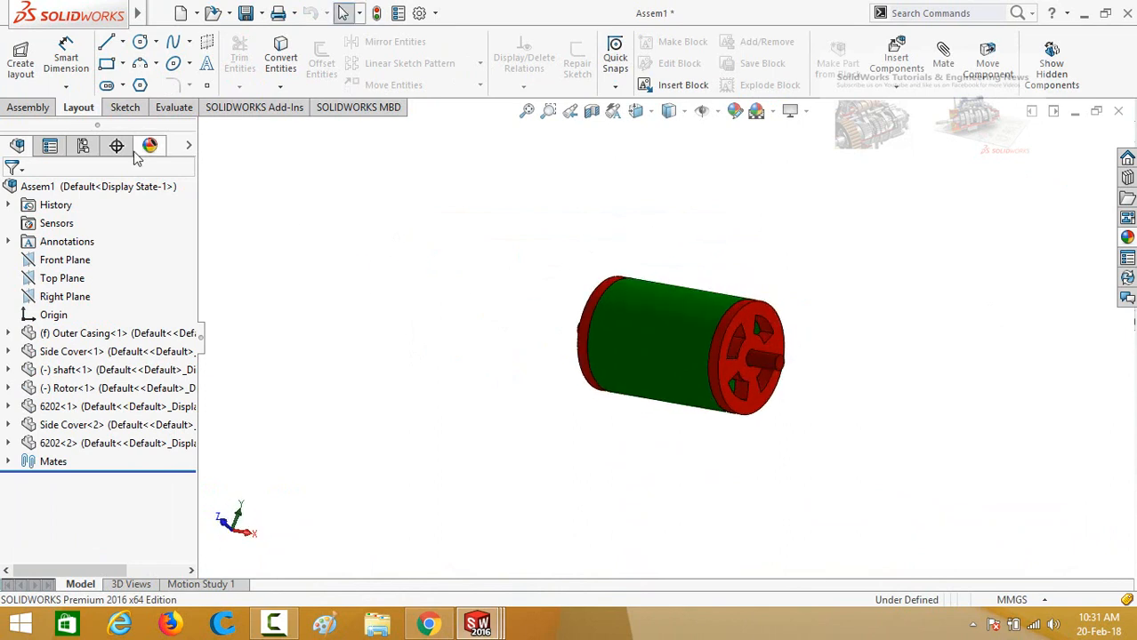
left_click(83, 147)
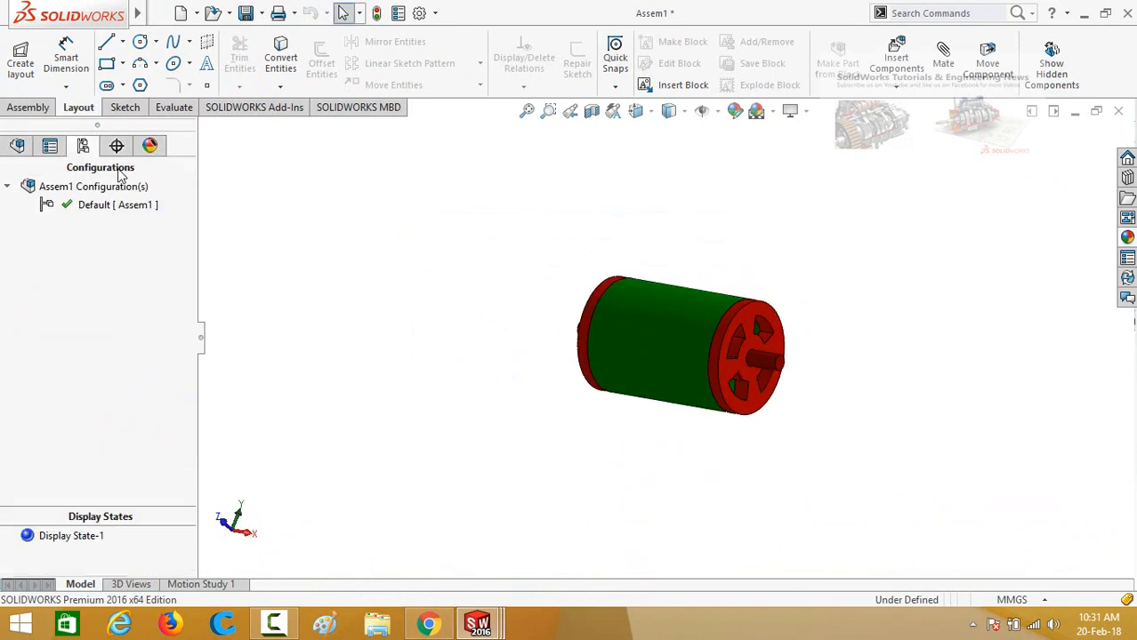
right_click(62, 208)
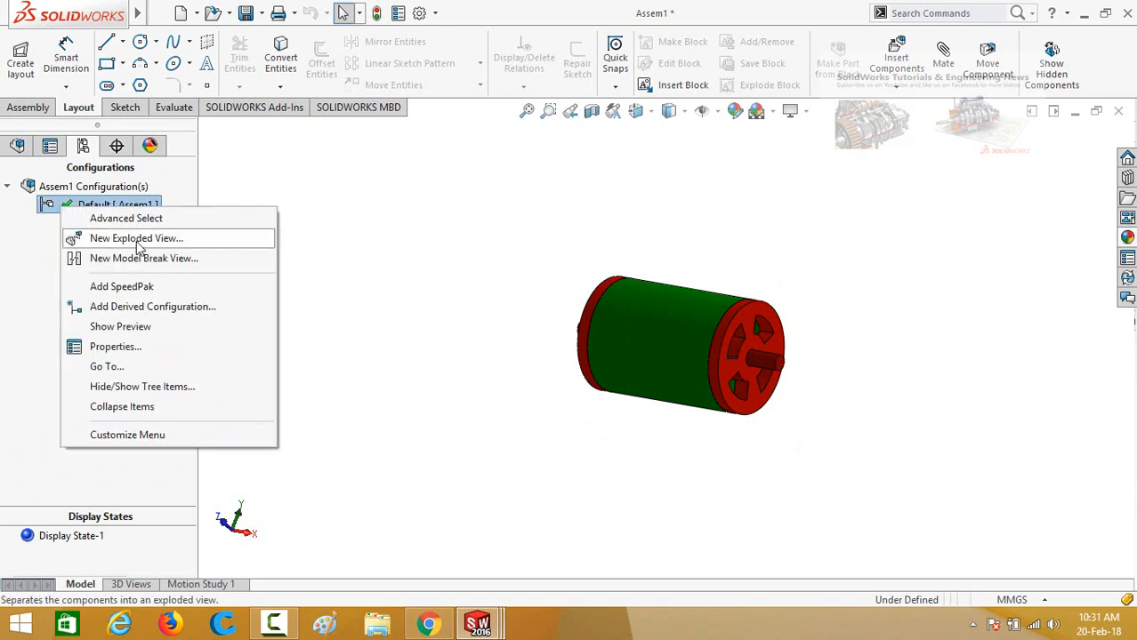
left_click(136, 239)
scroll(395, 258, "up", 3)
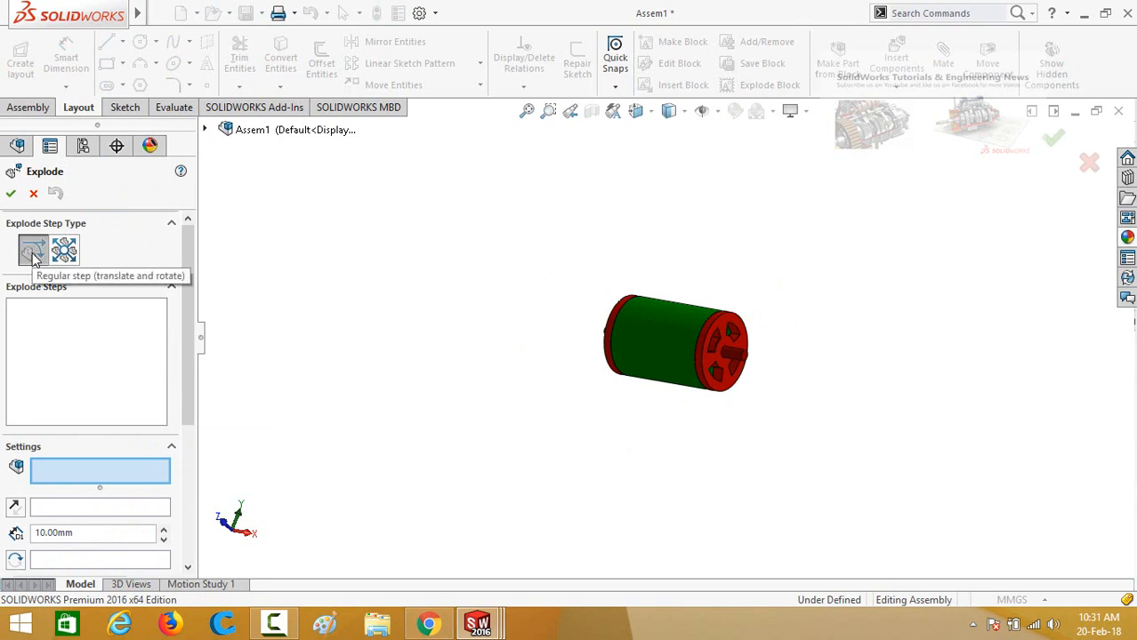
middle_click_drag(462, 304, 428, 267)
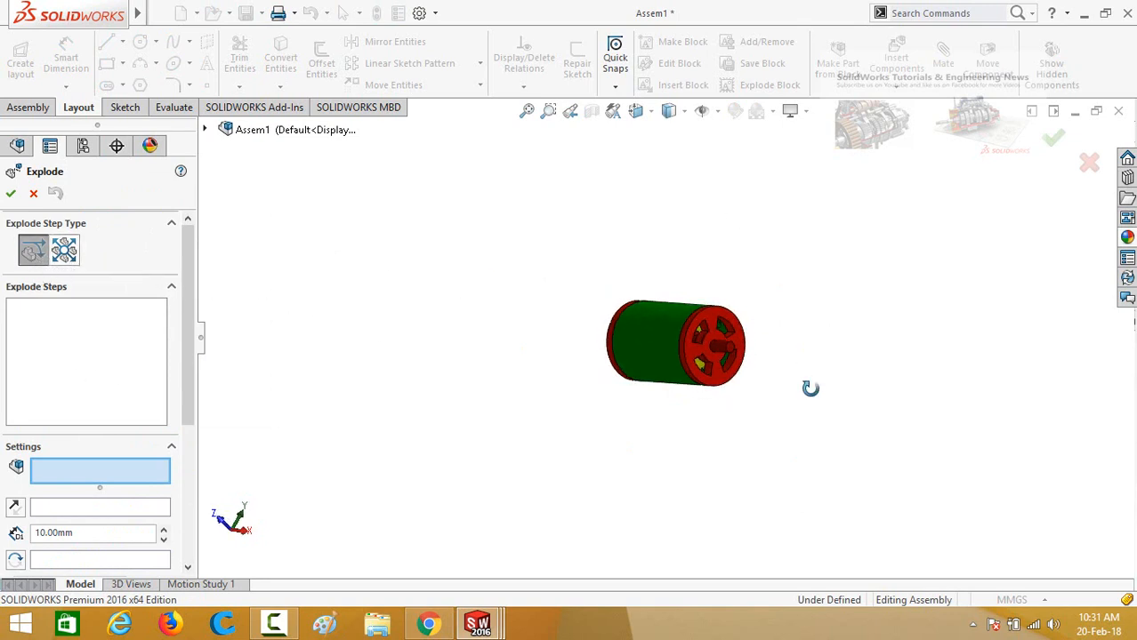
middle_click_drag(809, 388, 768, 332)
left_click(723, 322)
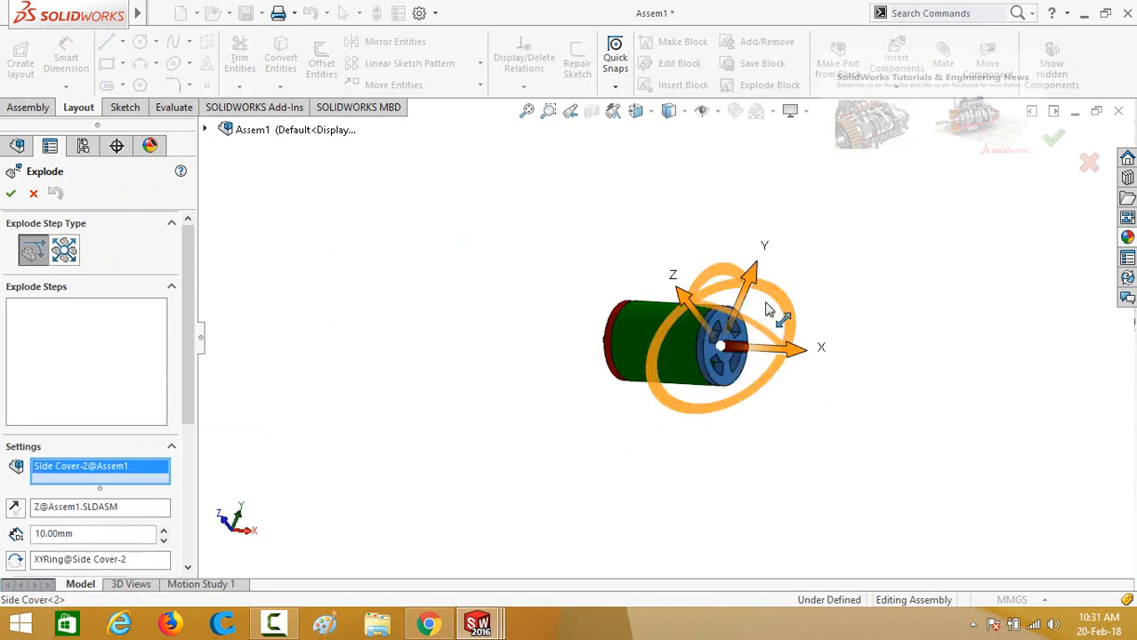
left_click_drag(884, 354, 1123, 358)
Explode bearing 6202<2> along the X axis to a spot just before the detached Side Cover
left_click(723, 360)
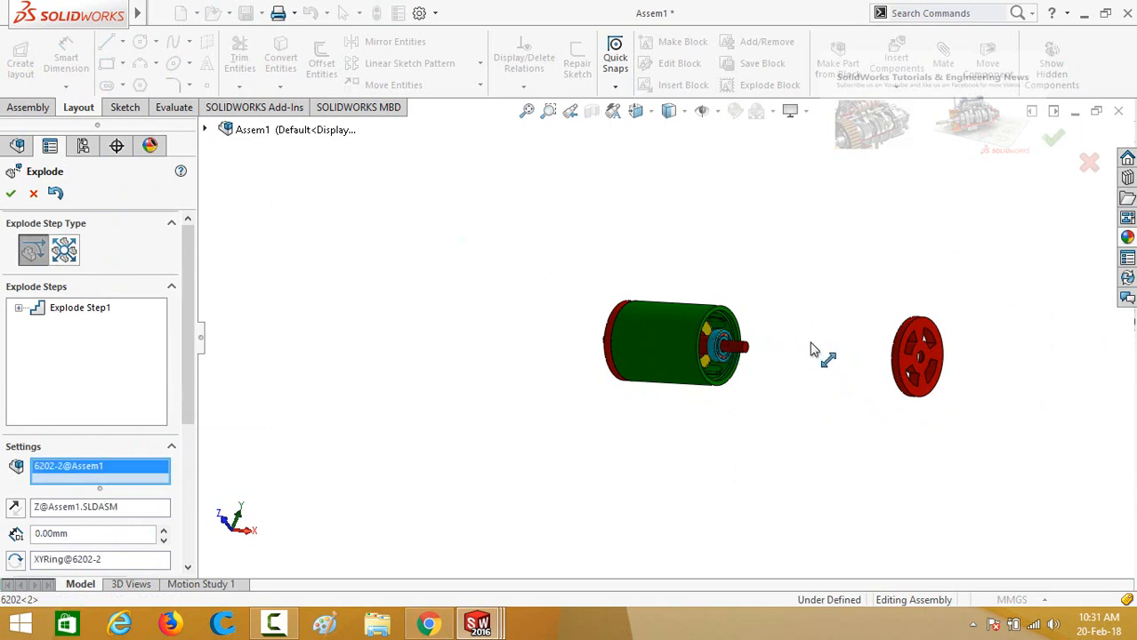
left_click_drag(788, 349, 934, 354)
left_click(767, 366)
Explode the shaft along the X axis out of the Outer Casing, toward the detached bearing
middle_click_drag(767, 366, 686, 347)
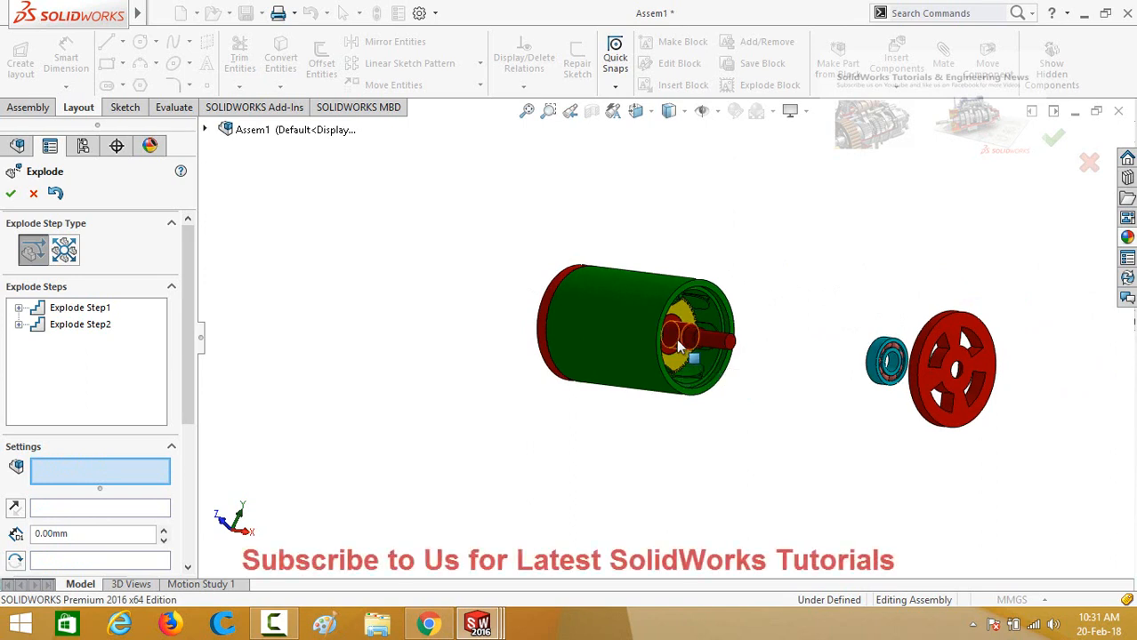
left_click(702, 345)
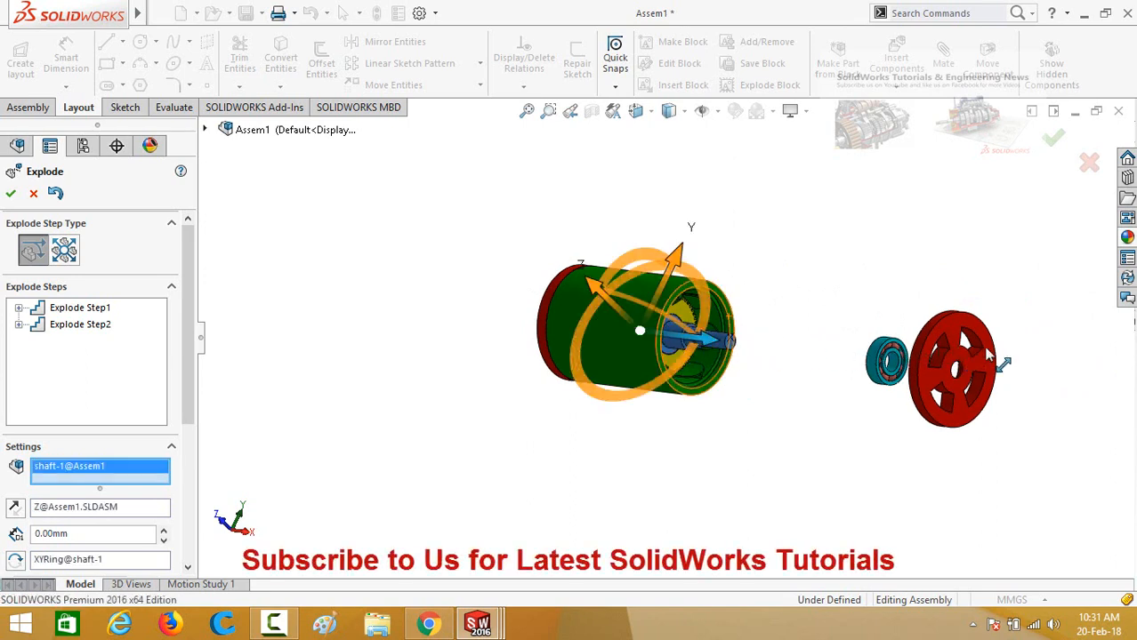
left_click_drag(725, 340, 1125, 363)
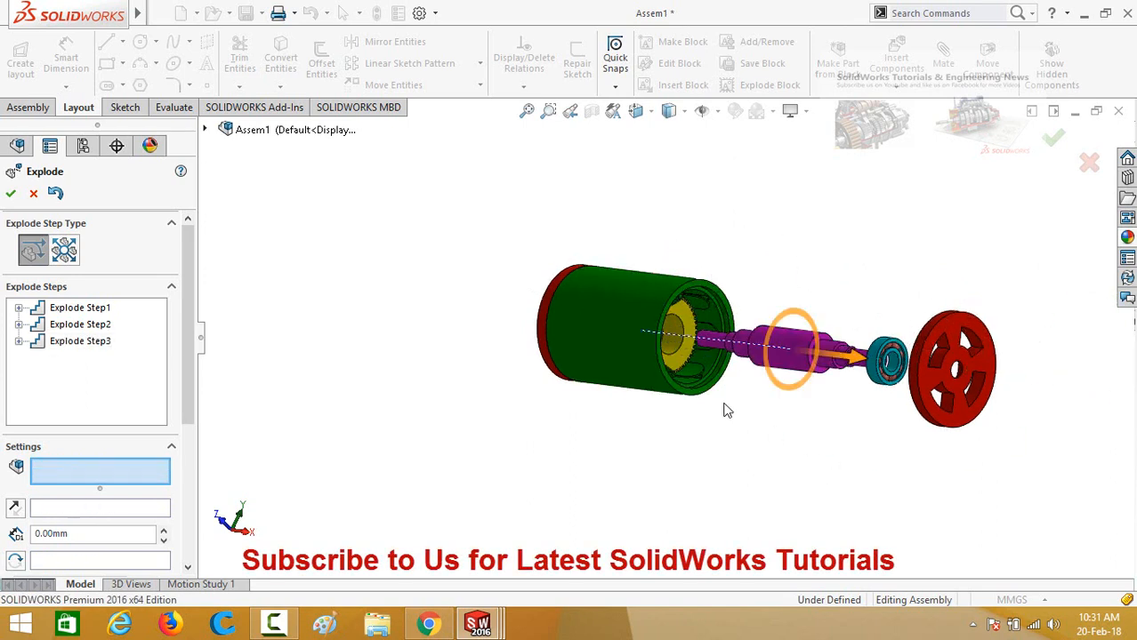
Explode the Rotor along the X axis out of the Outer Casing onto the detached shaft, and finish the exploded view
left_click(675, 338)
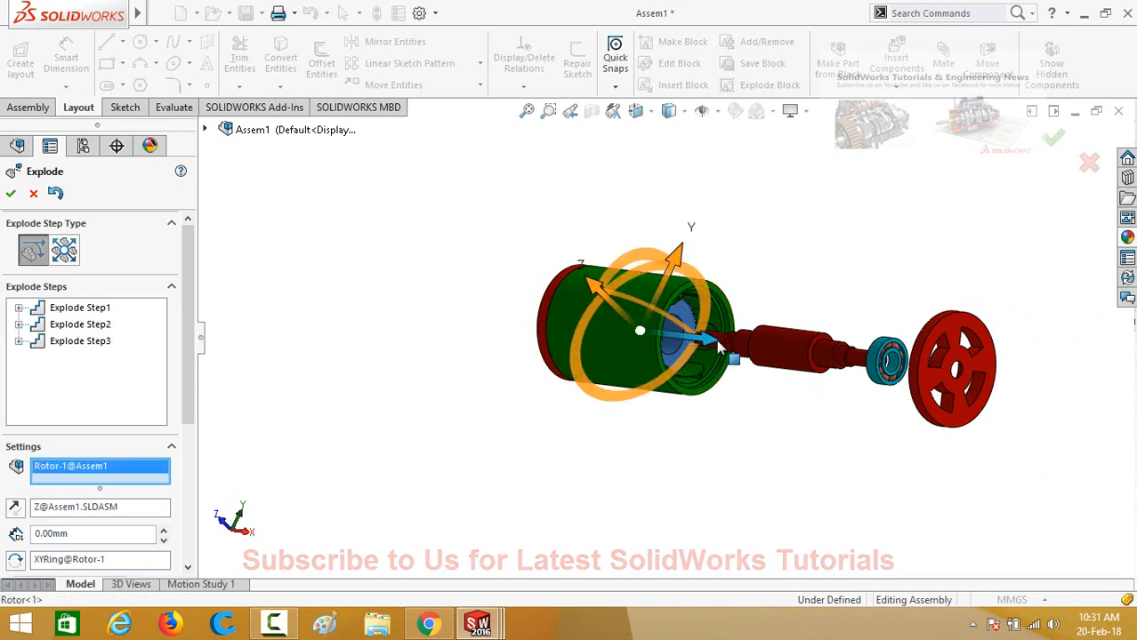
left_click_drag(716, 349, 870, 353)
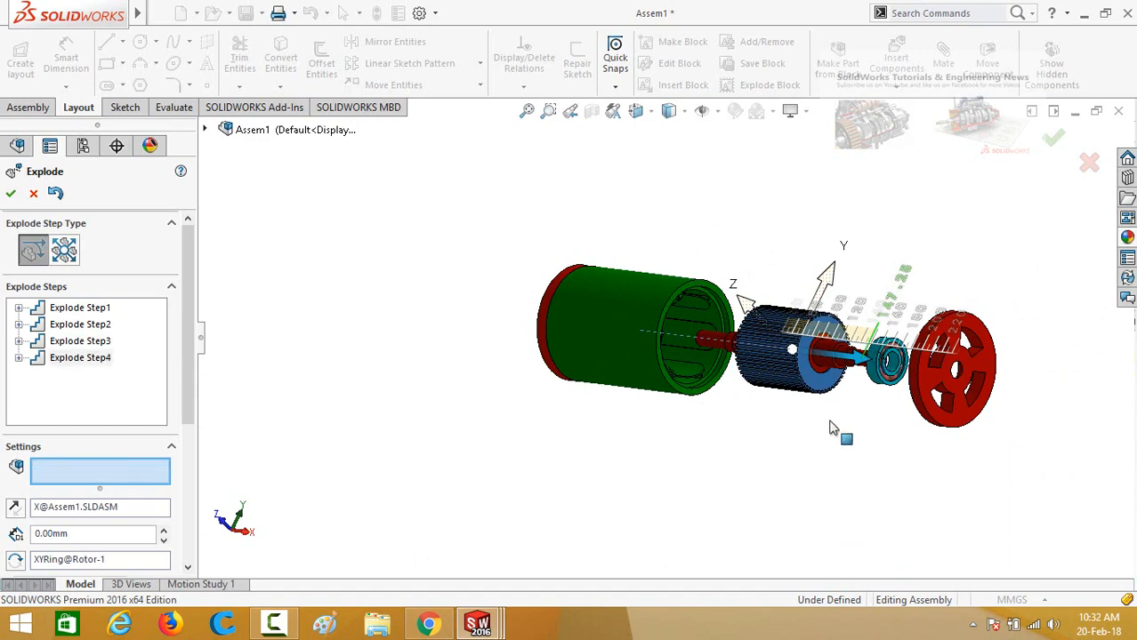
scroll(727, 438, "up", 2)
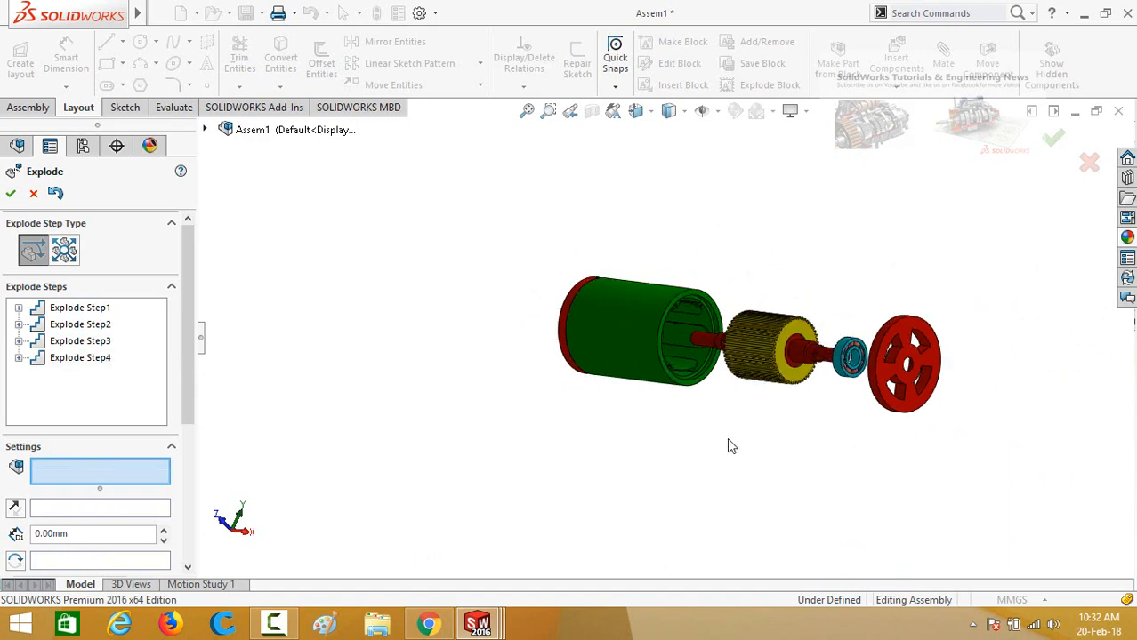
left_click(10, 198)
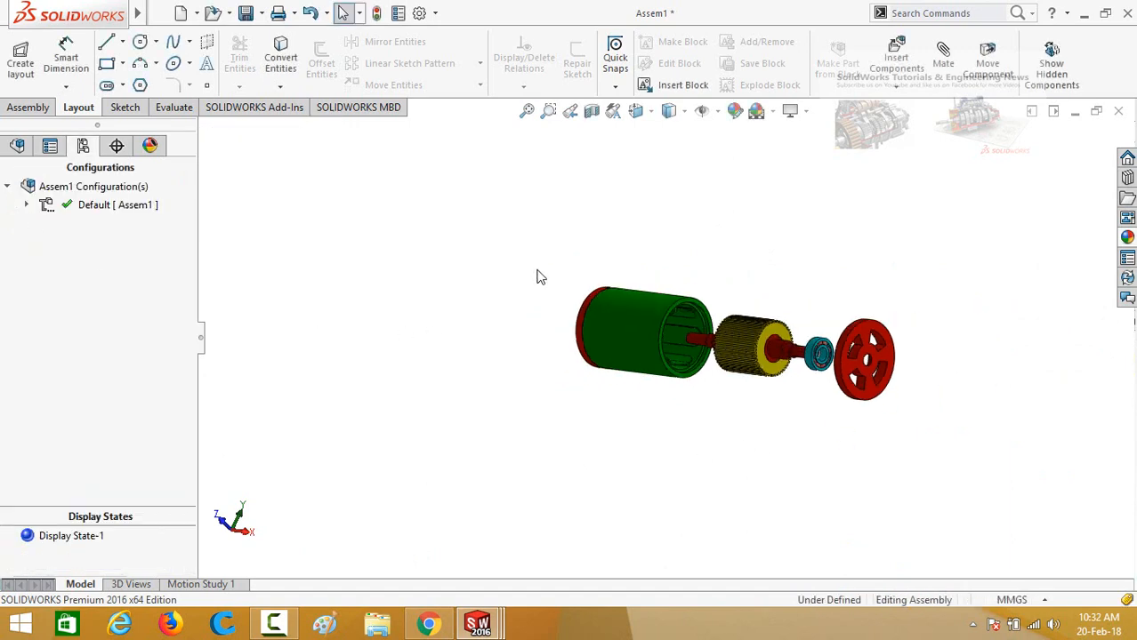
middle_click_drag(538, 276, 786, 320)
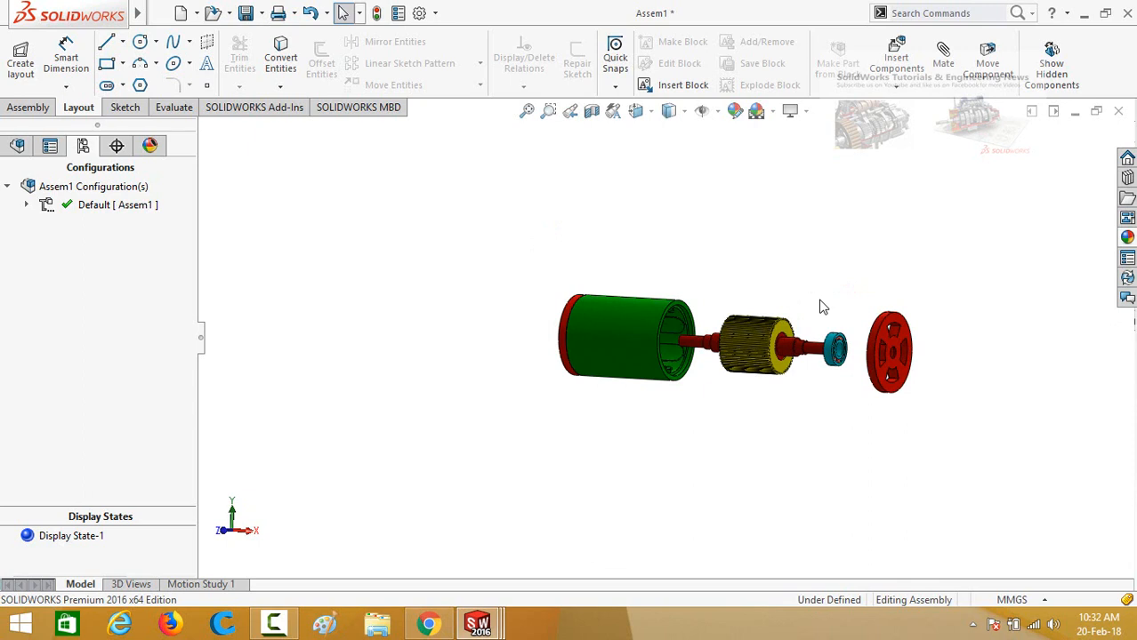
middle_click_drag(823, 307, 689, 405)
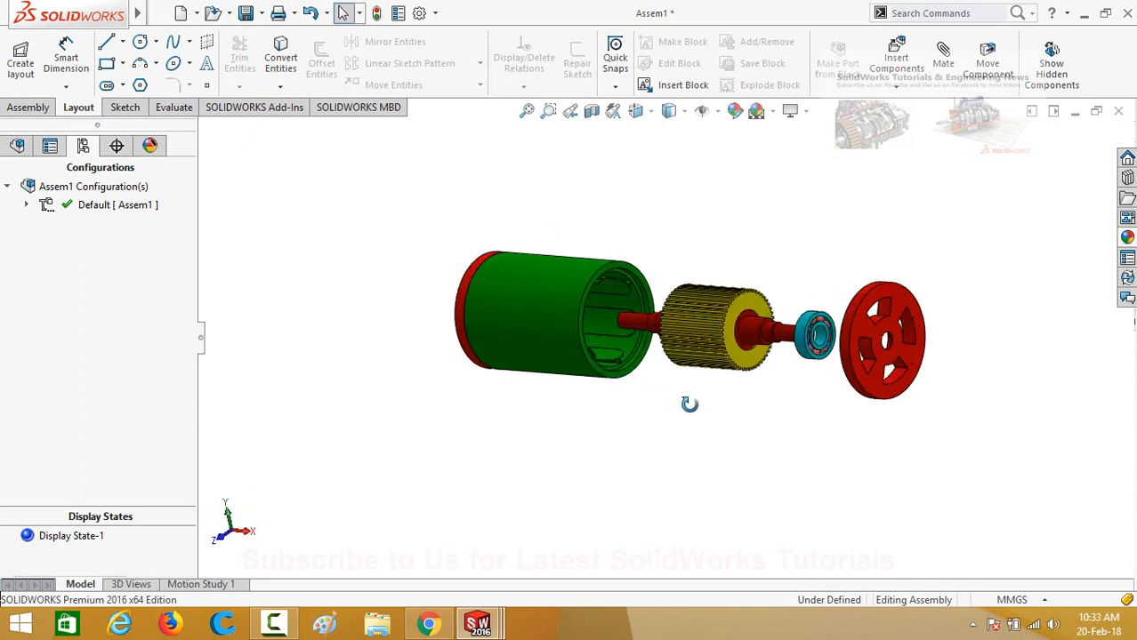